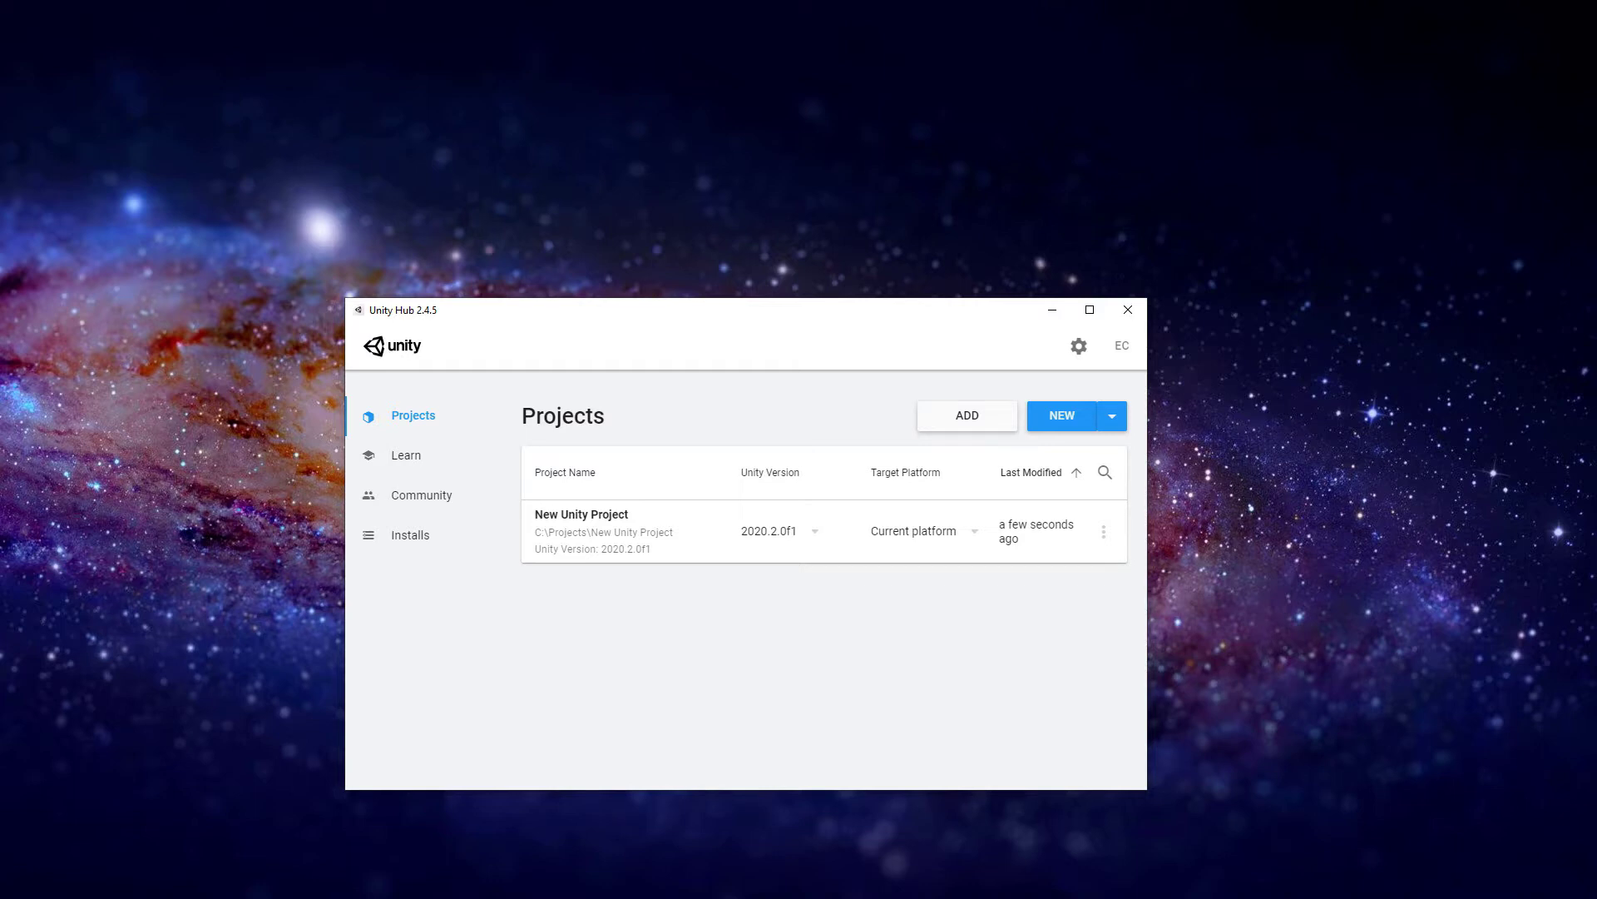
- Browse the Hub's Installs, Learn and Community pages, returning to Projects between them
click(445, 532)
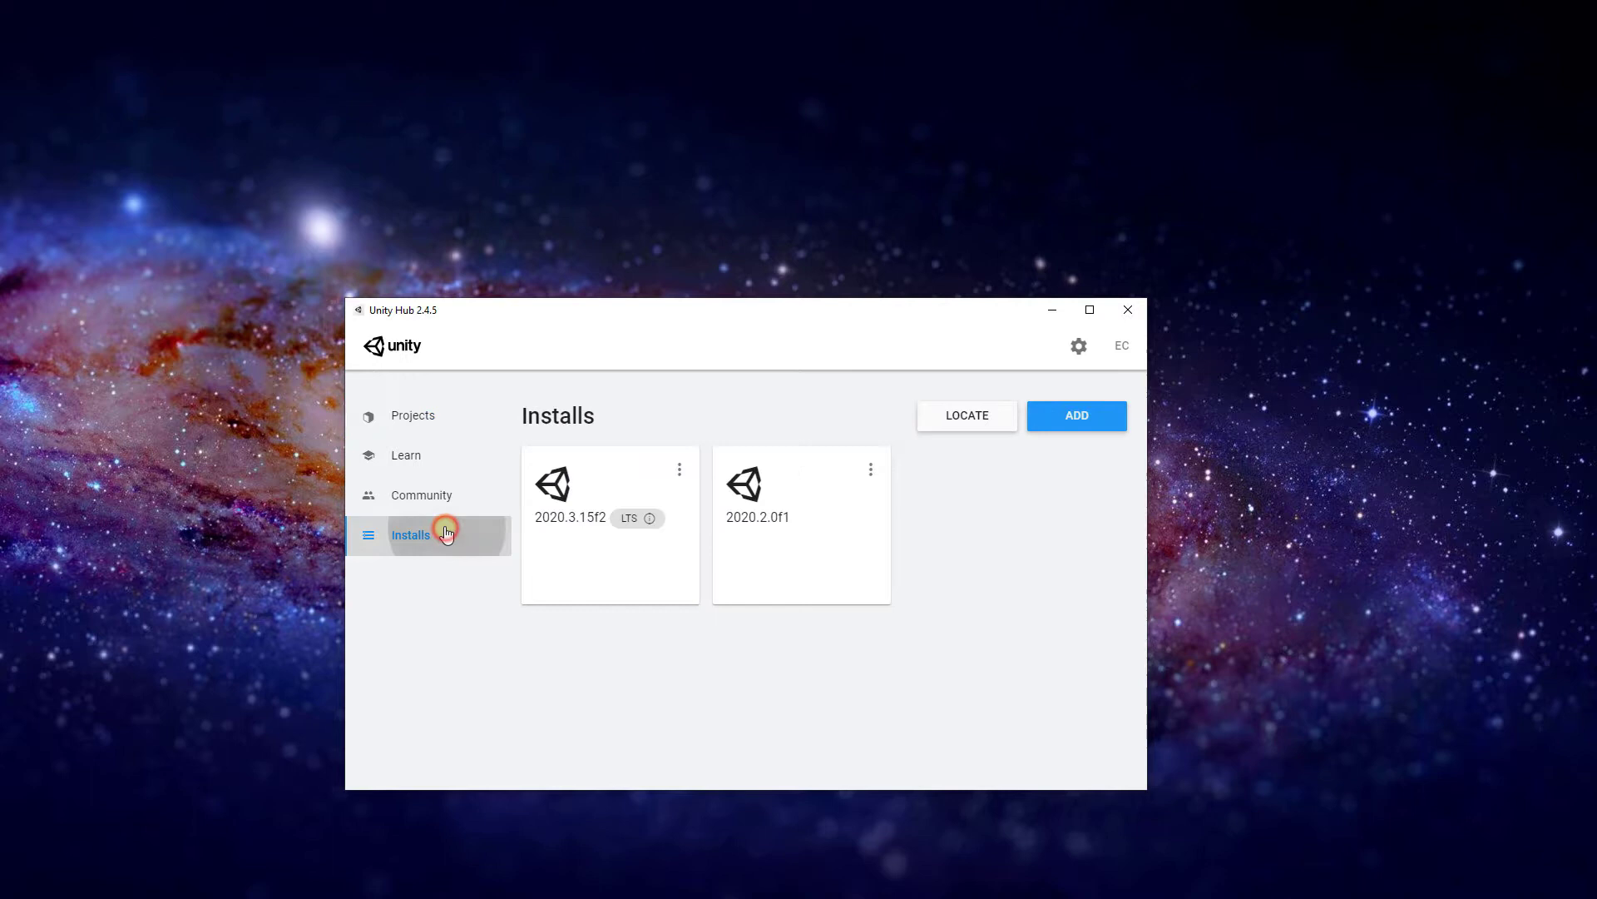
click(451, 427)
click(442, 468)
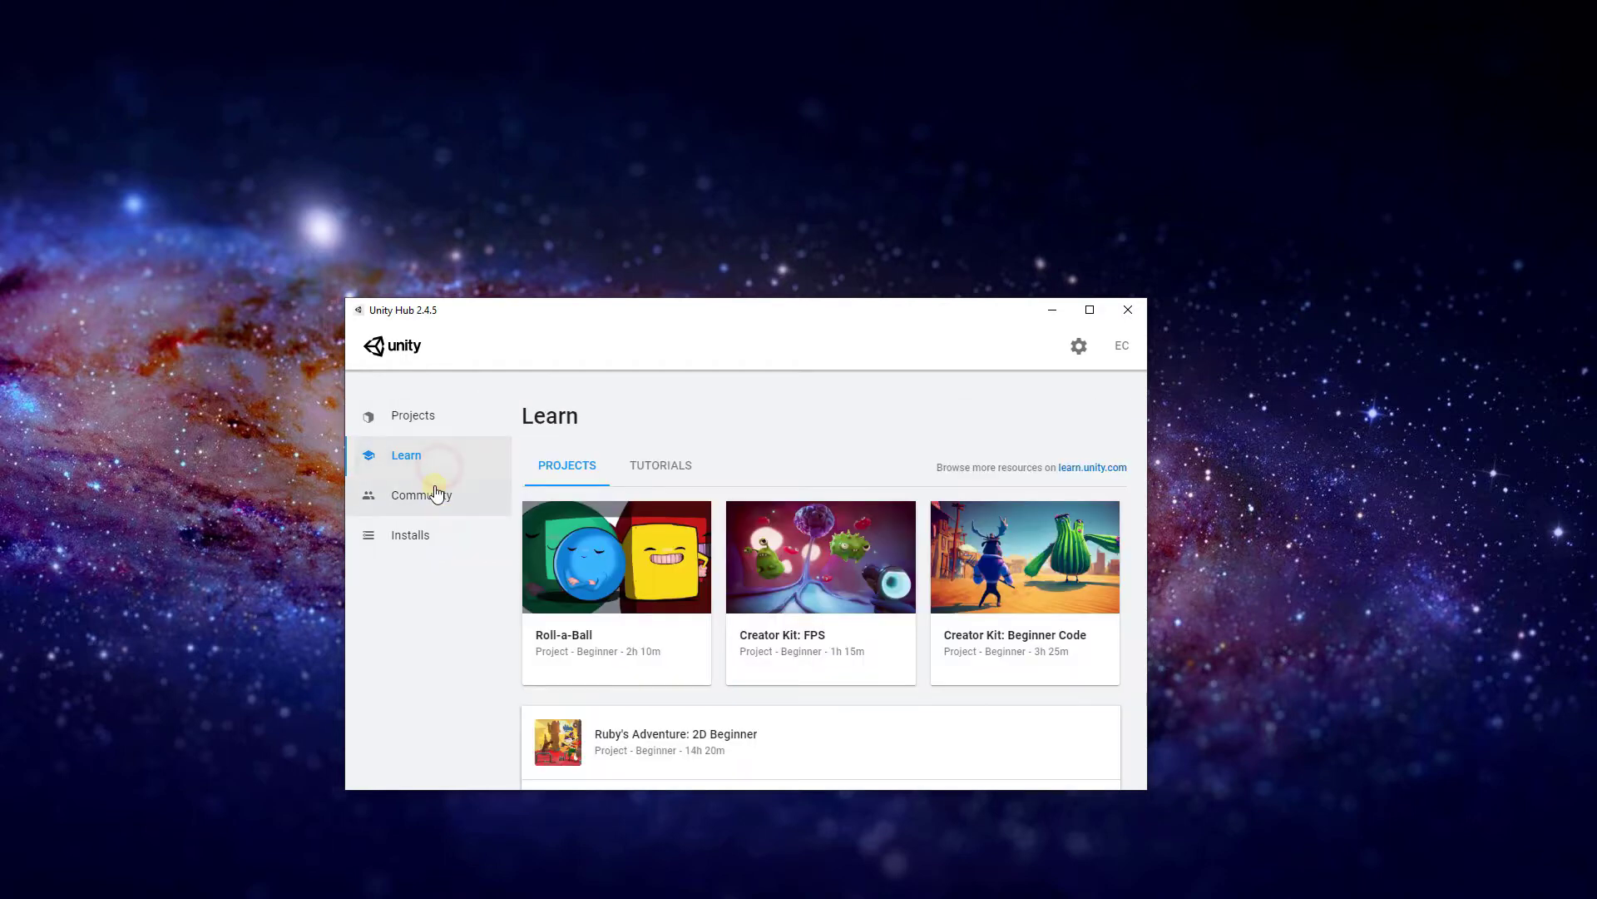
click(445, 417)
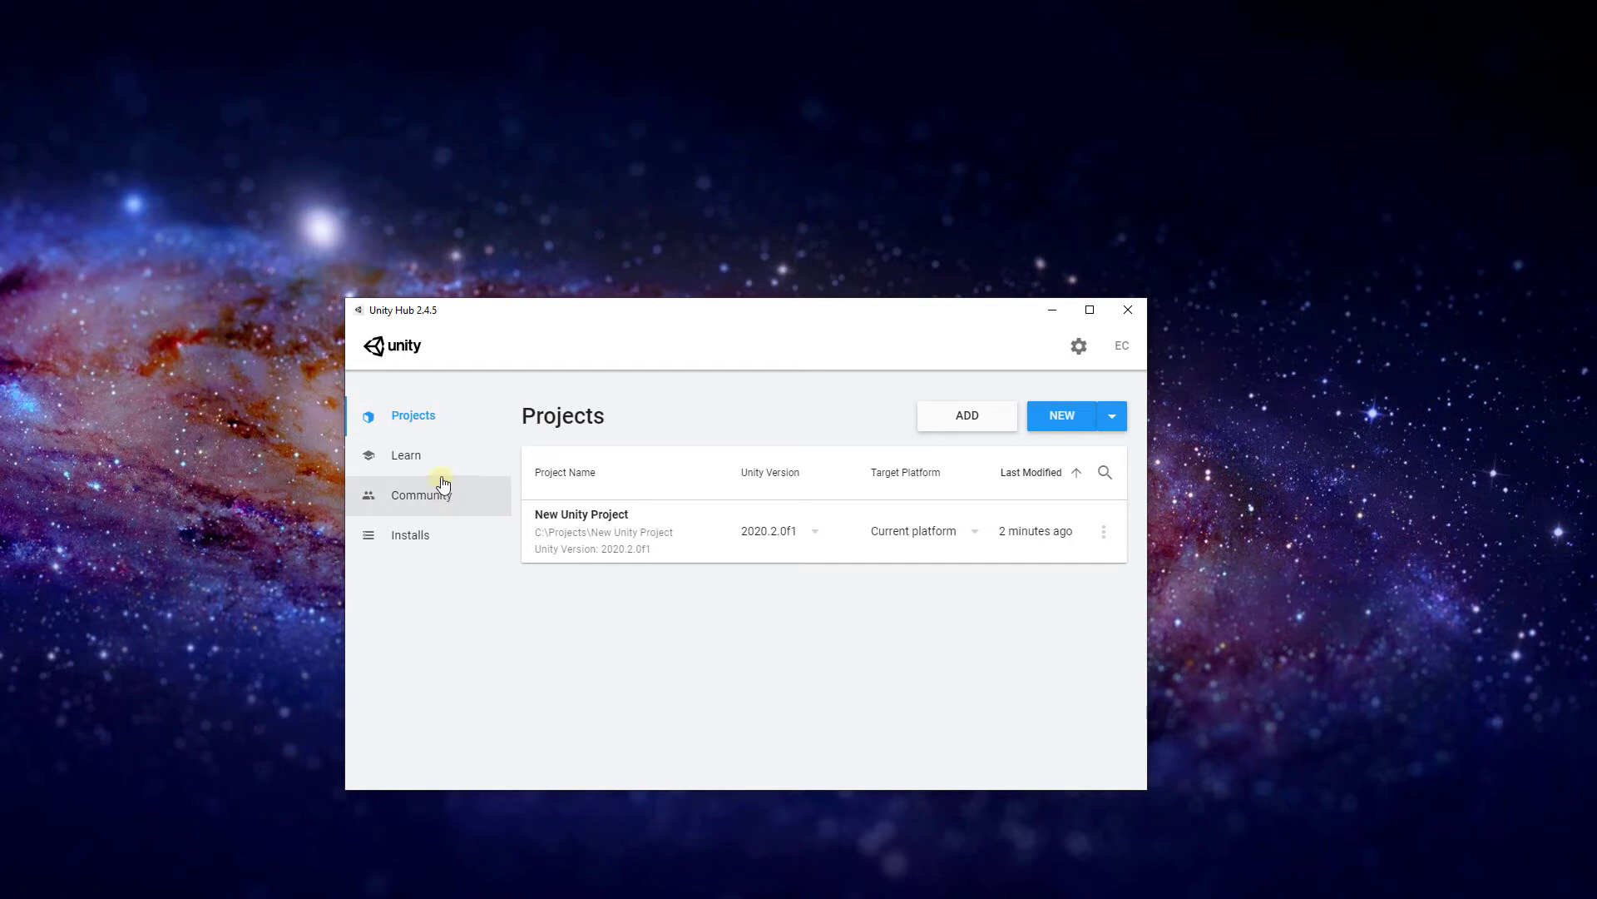
click(435, 494)
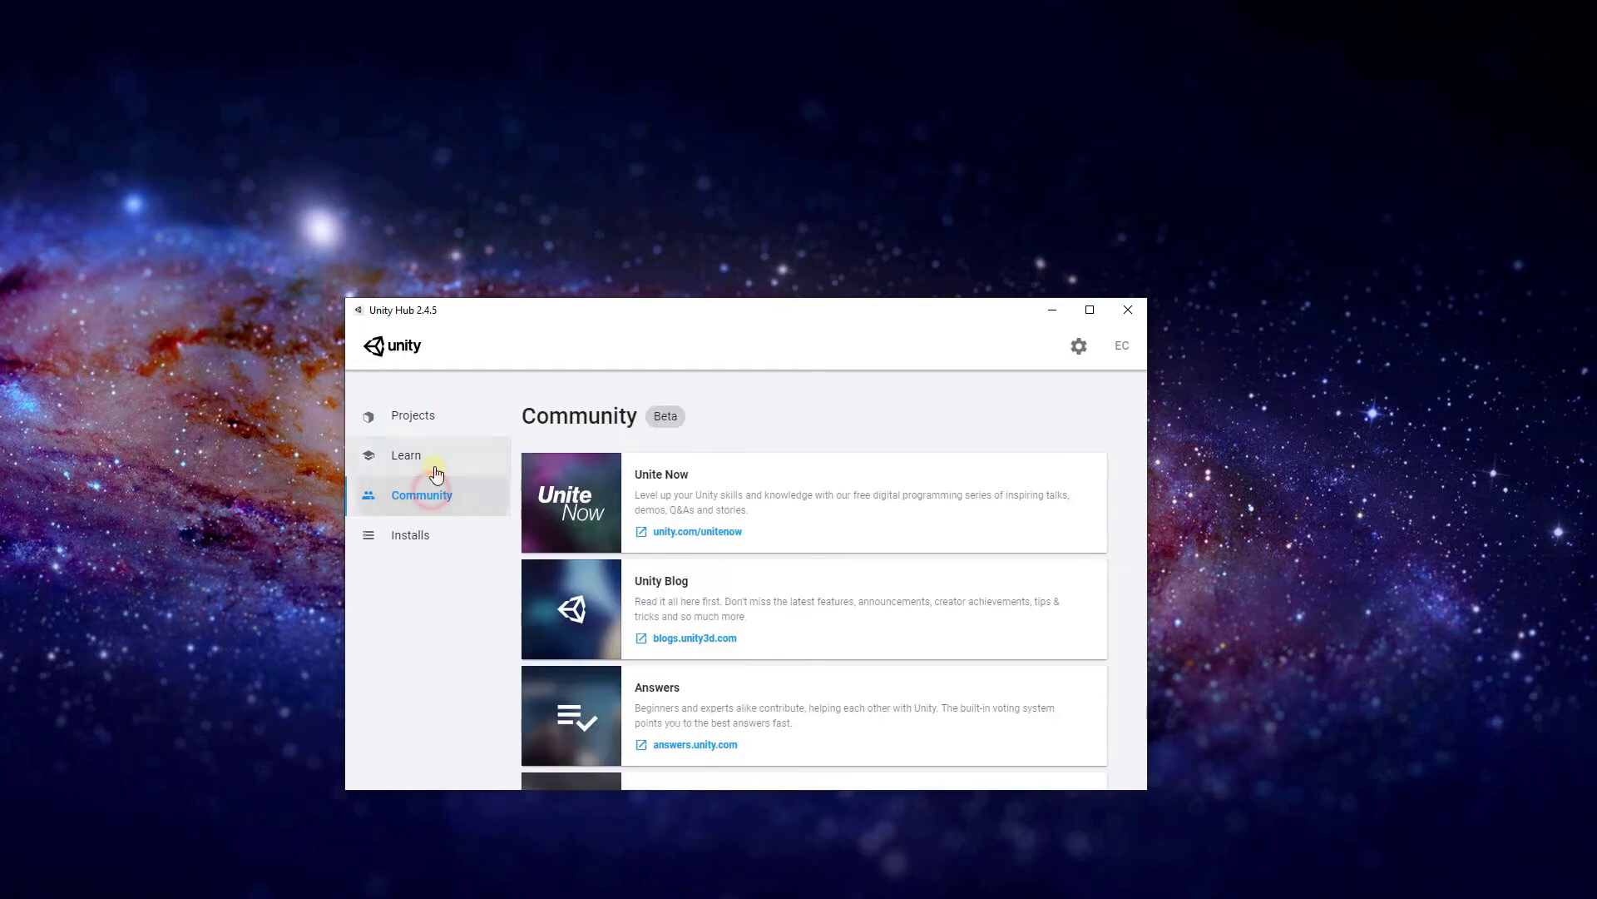
click(434, 454)
click(437, 431)
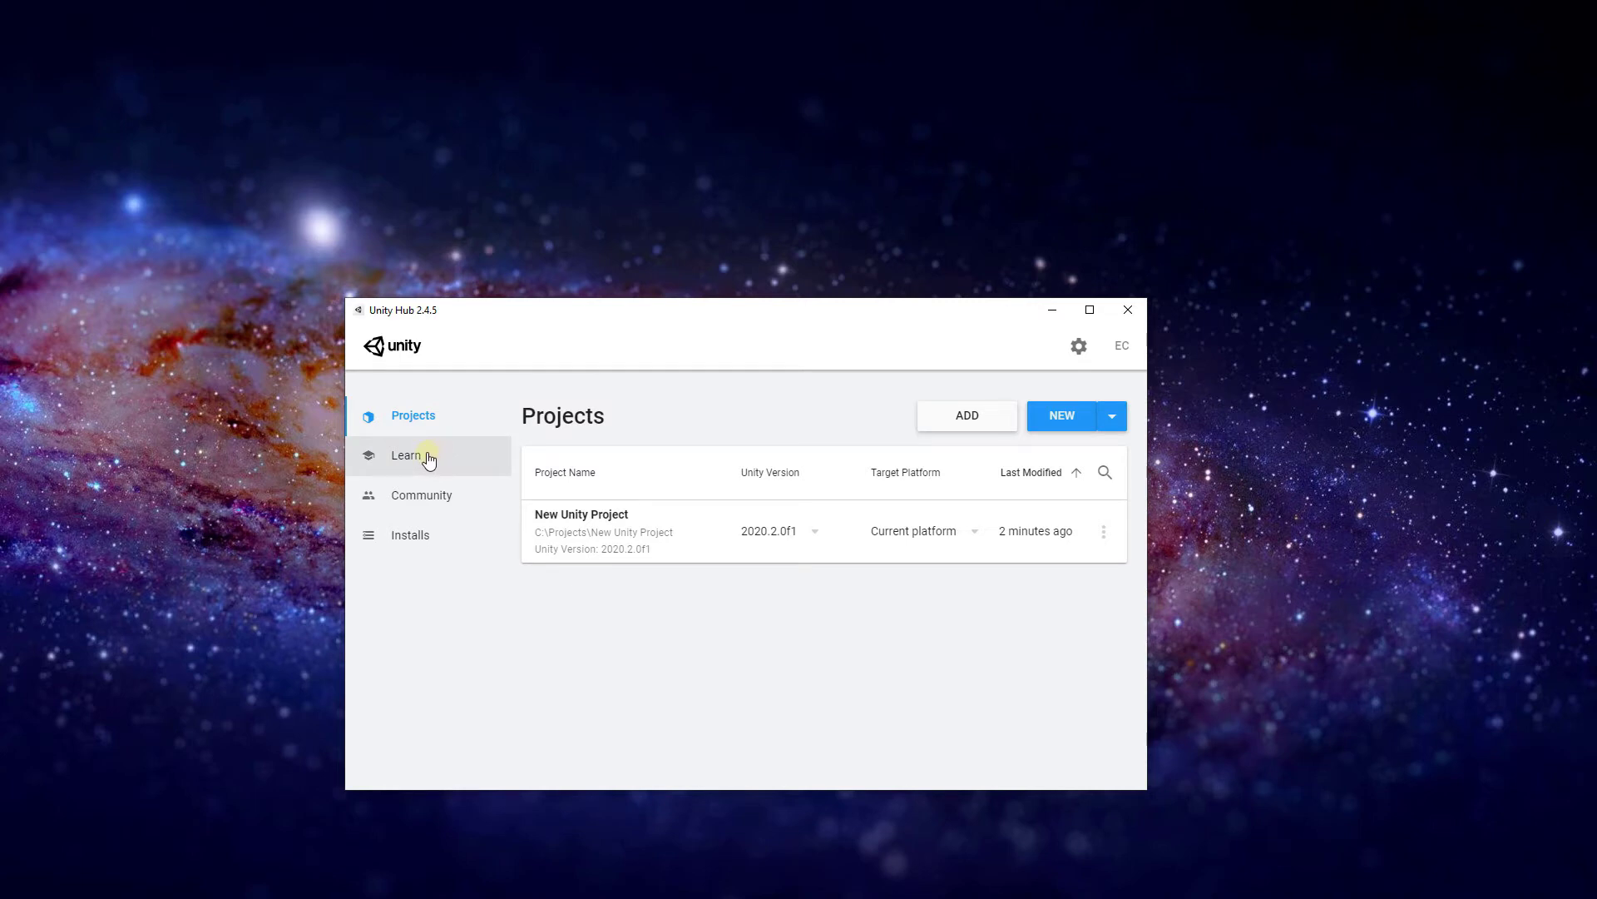
- Revisit Learn and Community, then show installed versions 2020.3.15f2 and 2020.2.0f1
click(429, 459)
click(420, 498)
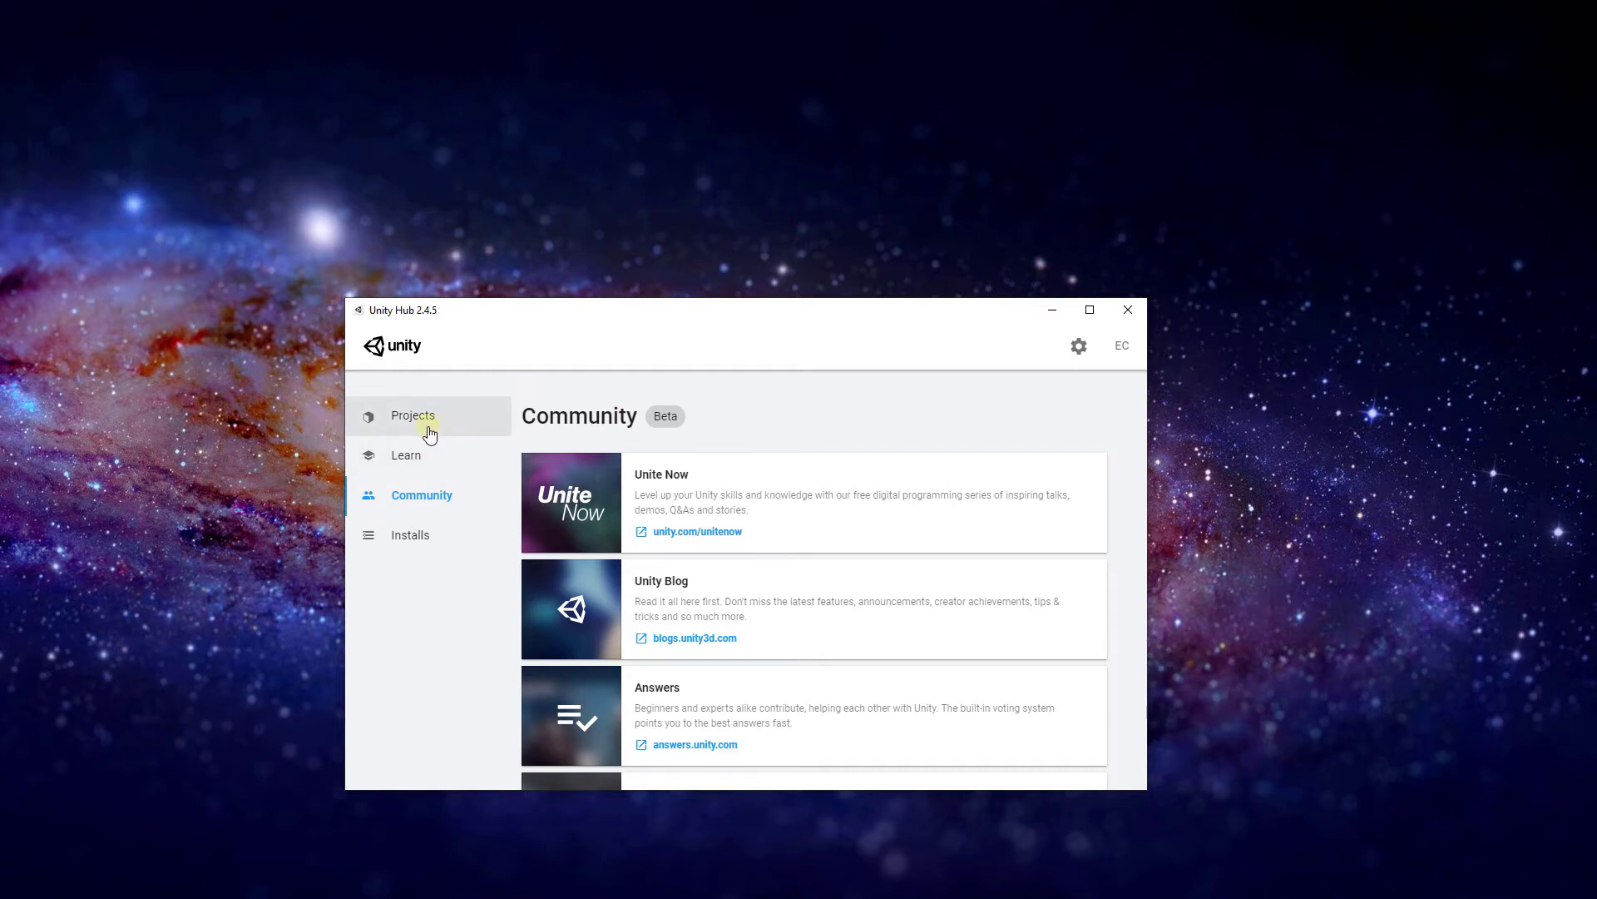
click(429, 432)
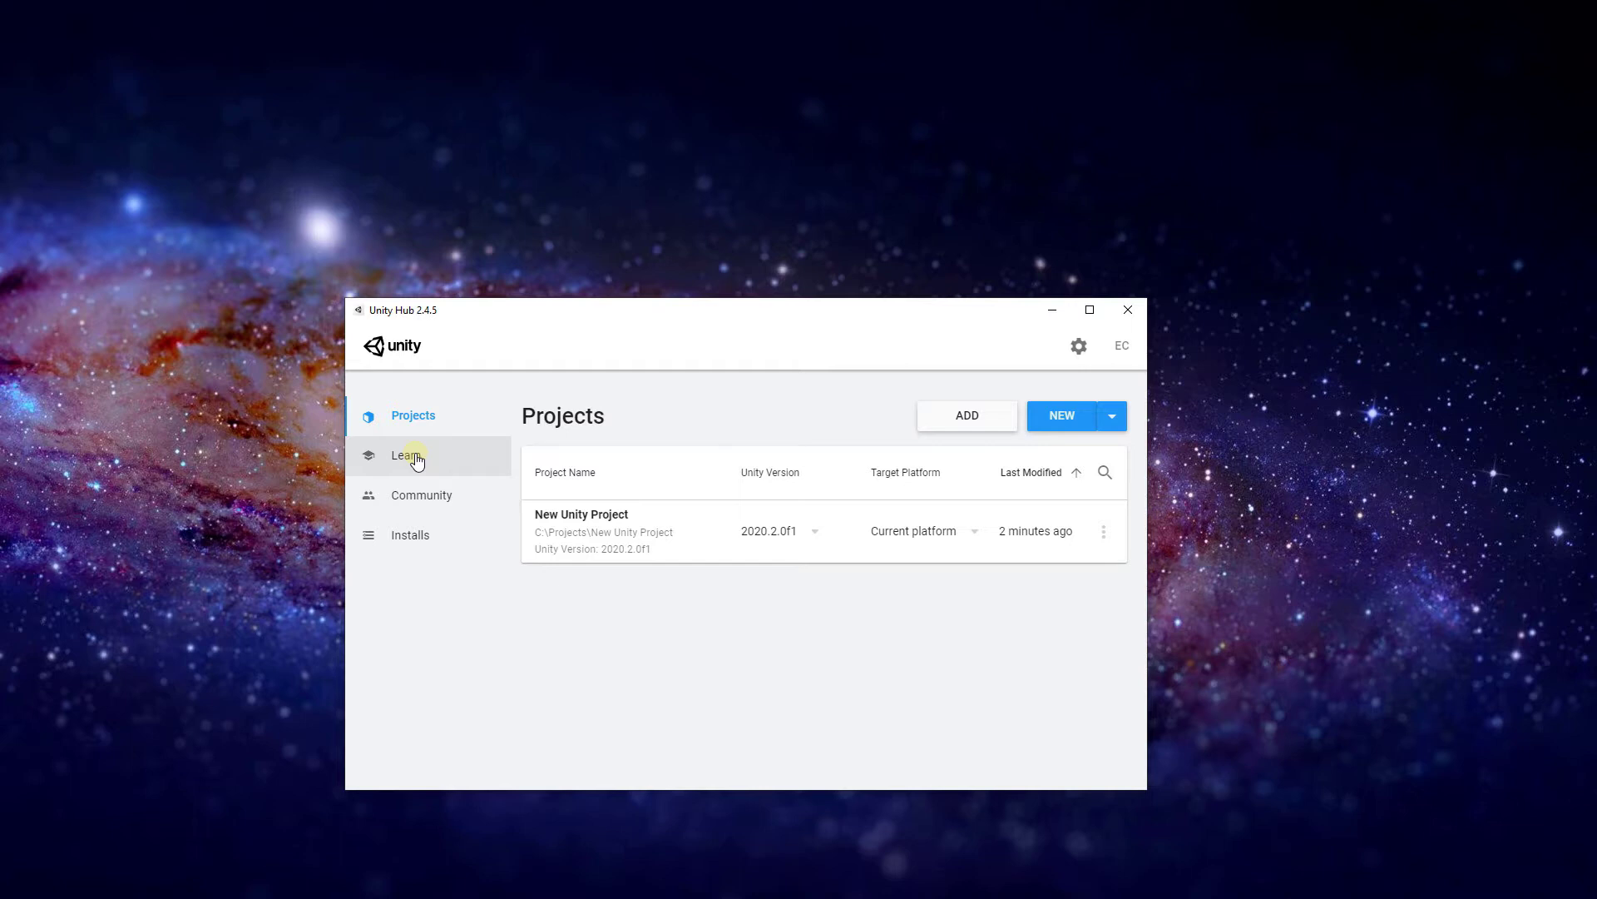
click(417, 461)
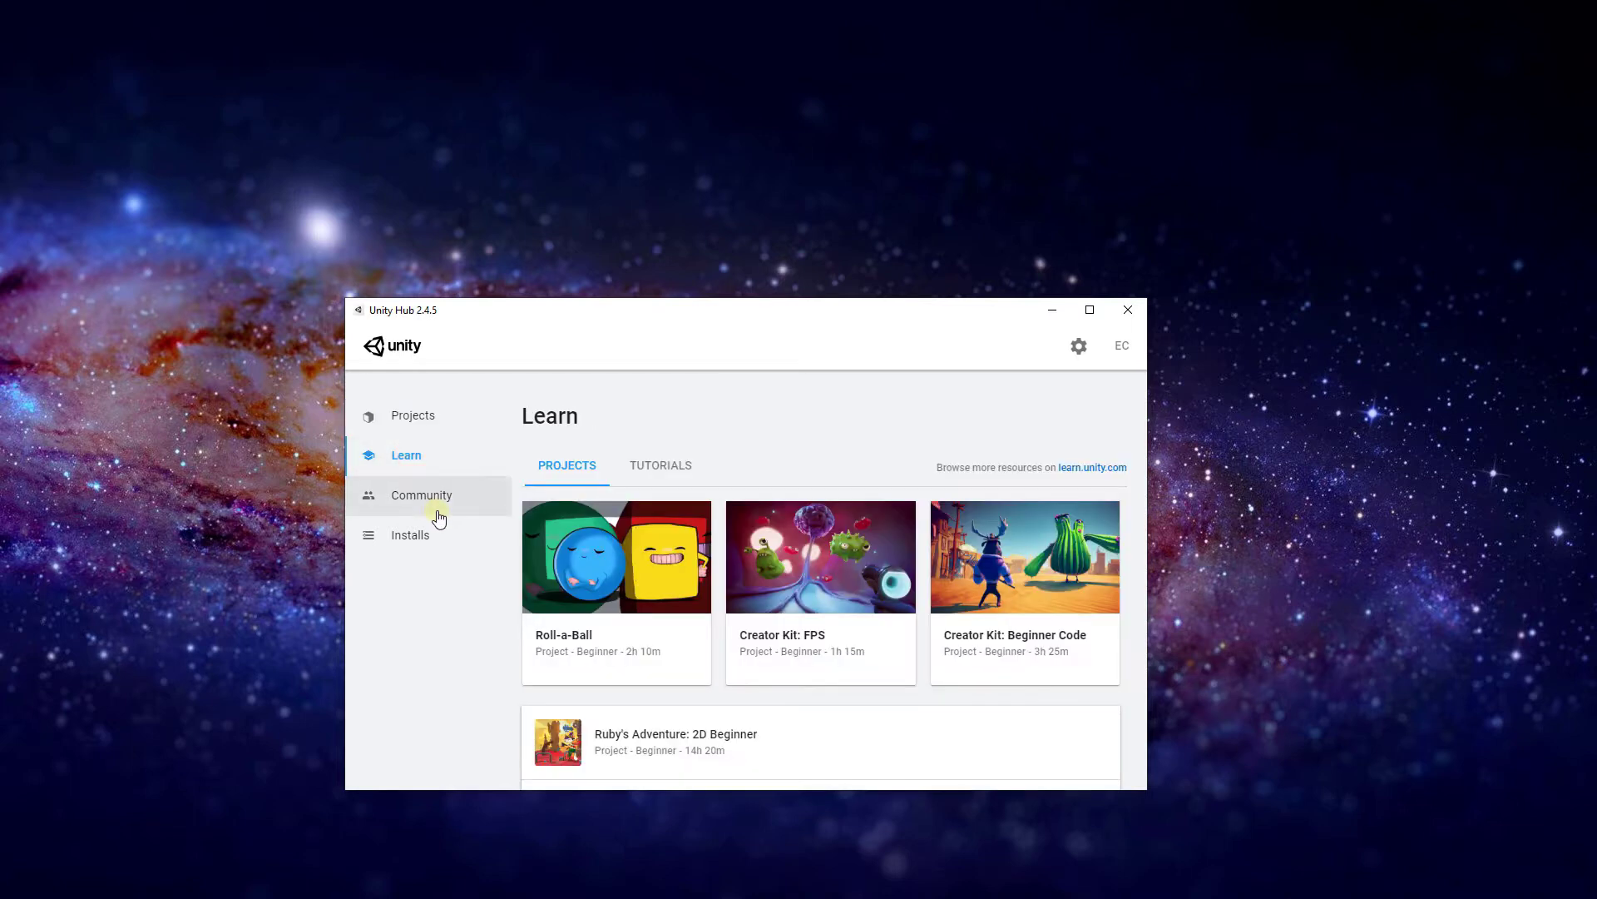
click(432, 535)
mouse_move(548, 522)
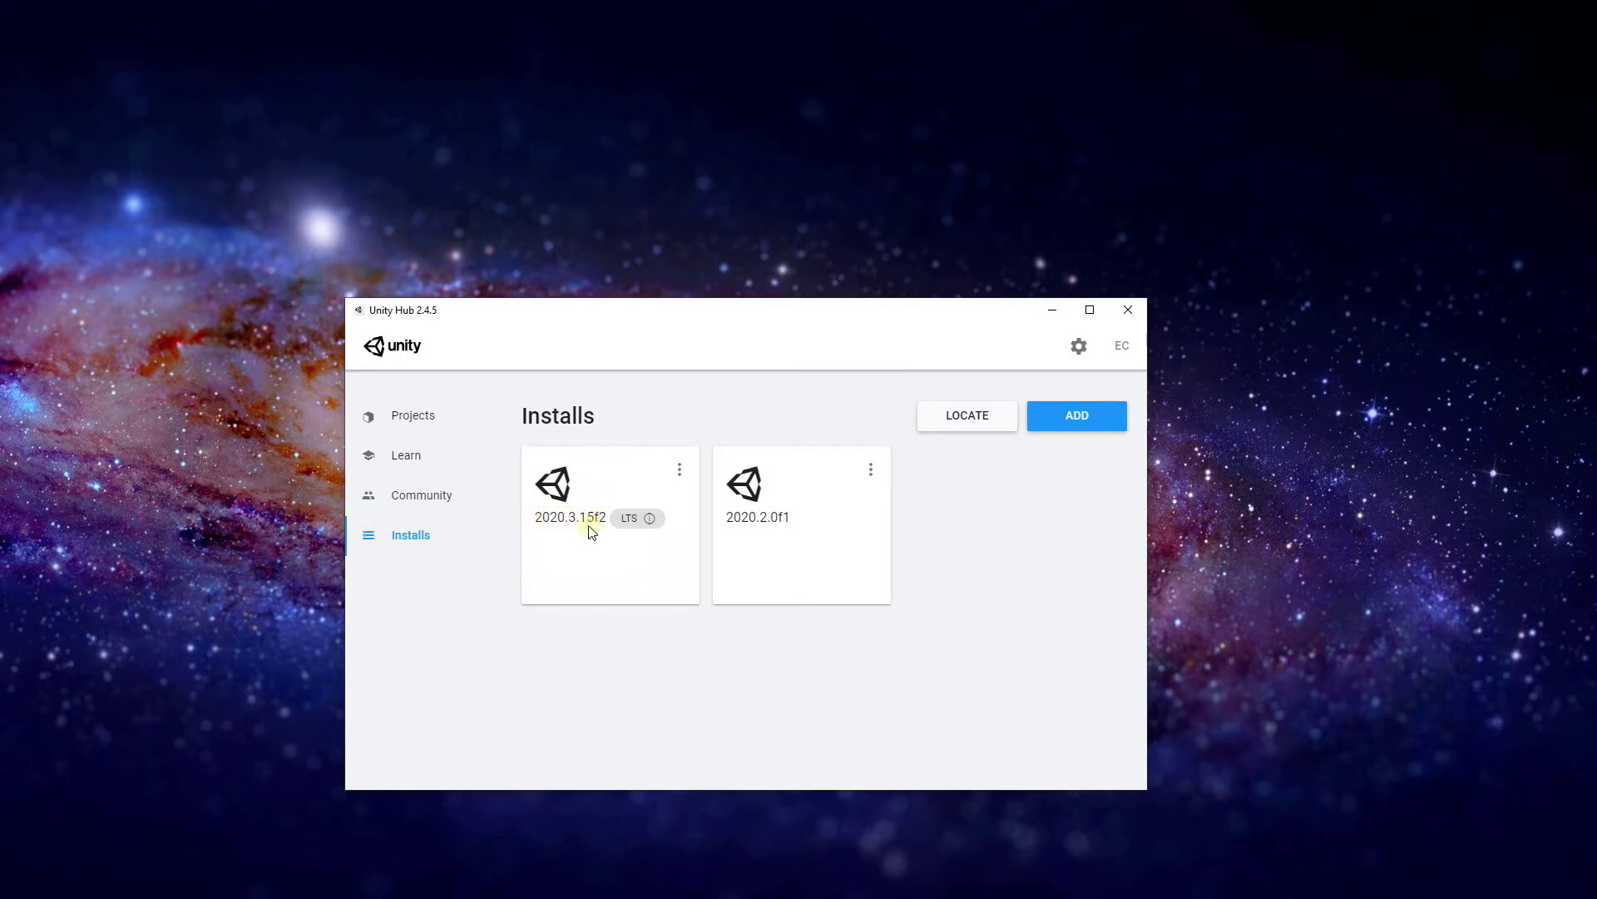
- Go back to the Projects list showing New Unity Project on 2020.2.0f1
mouse_move(642, 517)
click(554, 633)
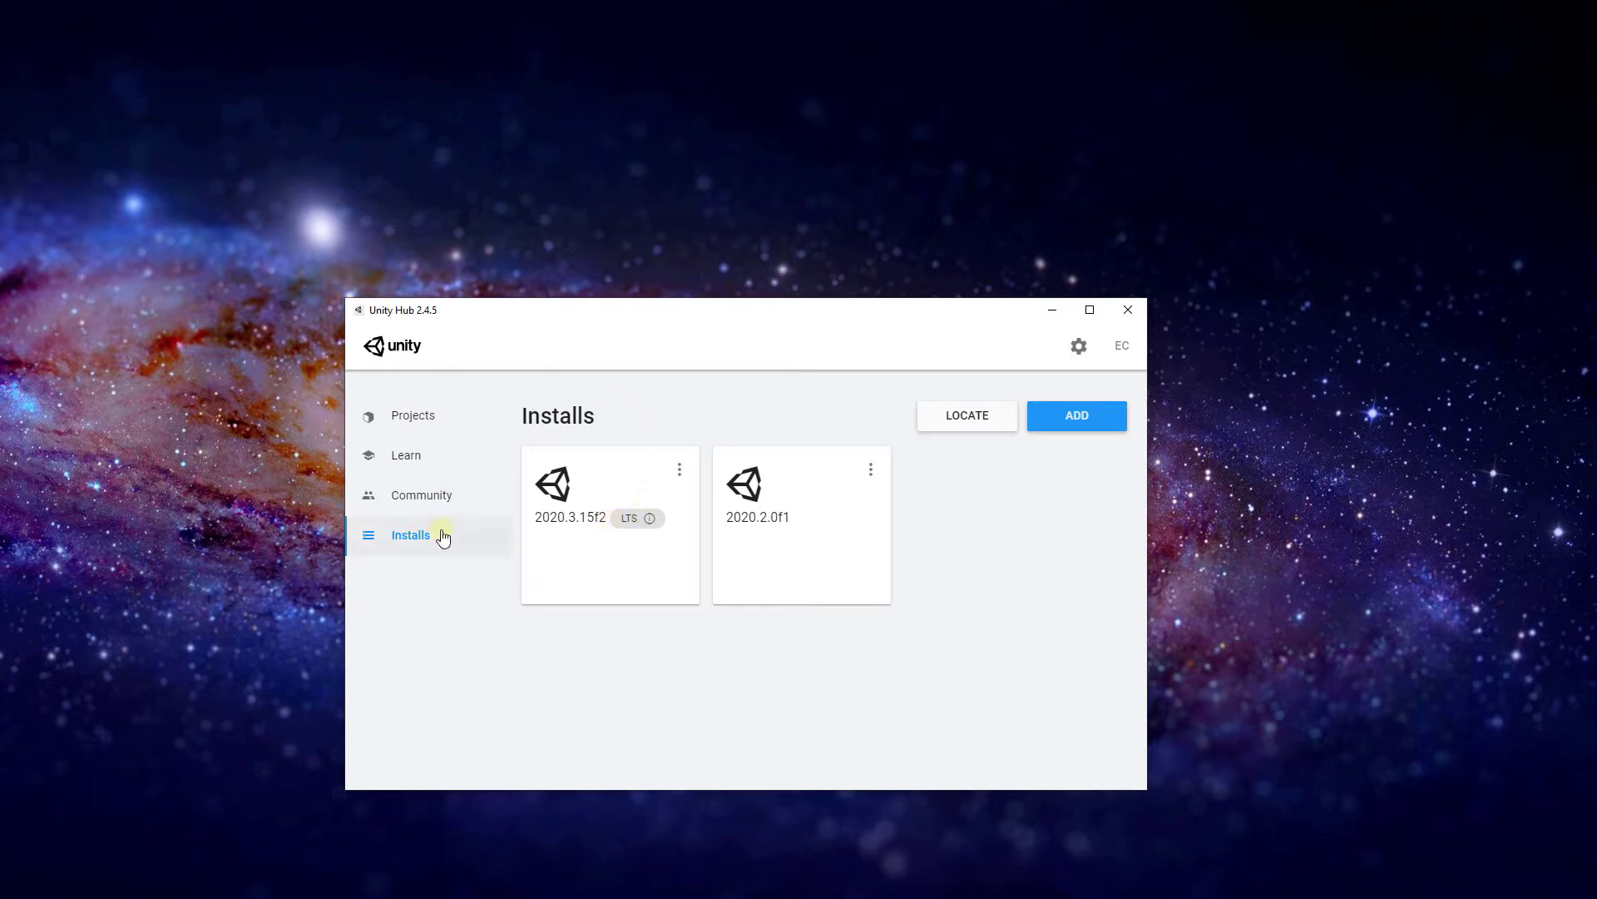
click(415, 414)
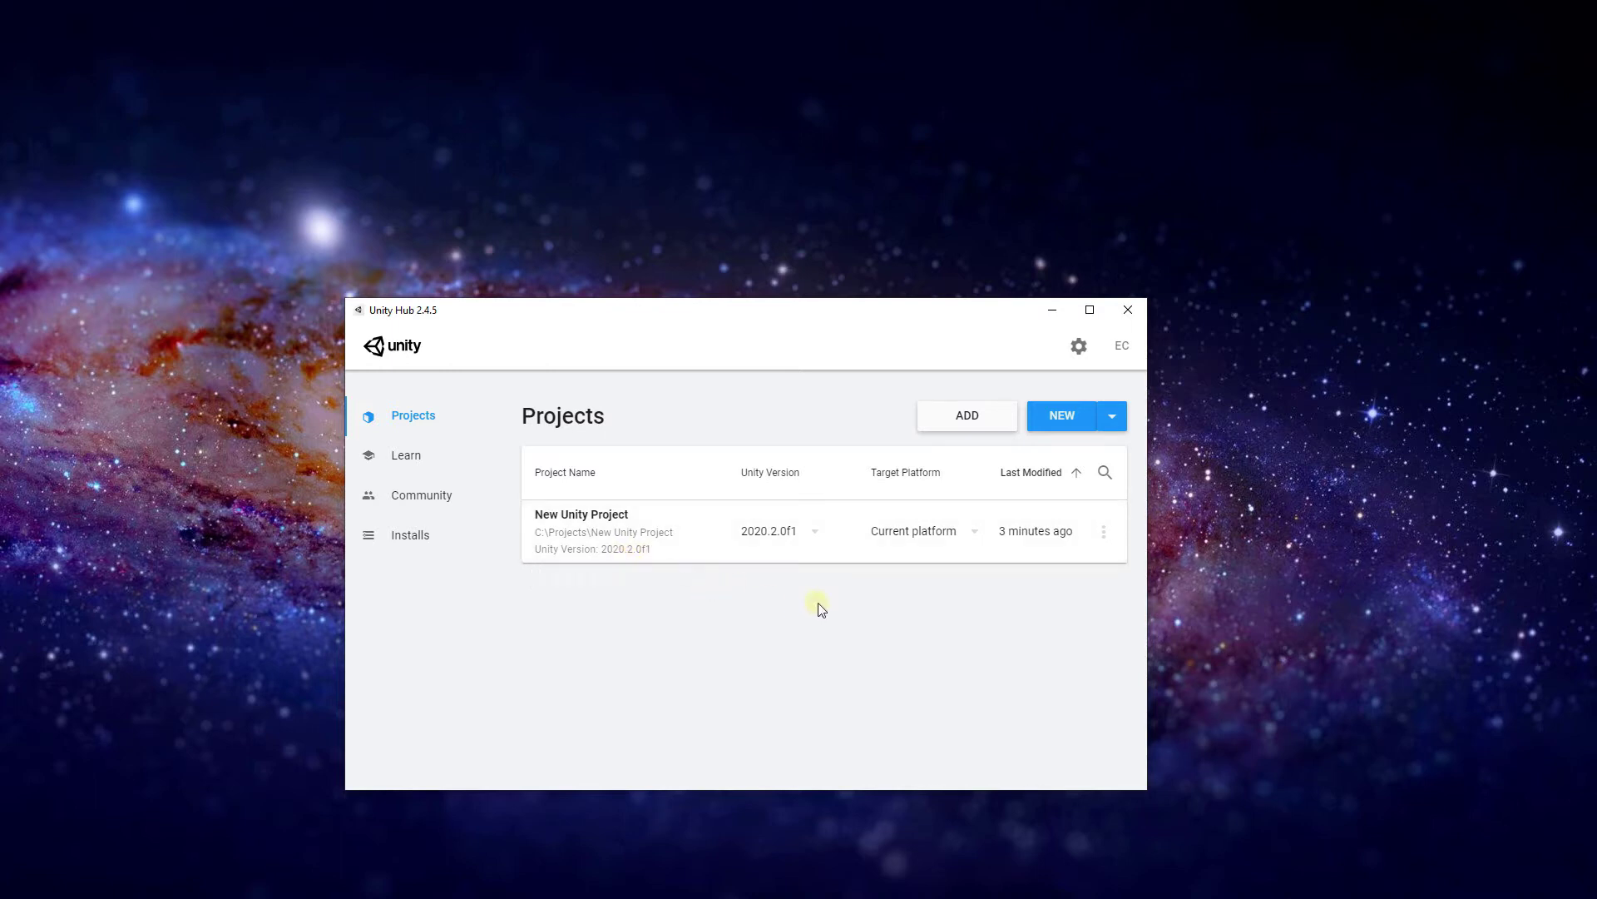
- Start a new project and try the HDRP, URP and 3D templates before settling on 2D
click(1088, 421)
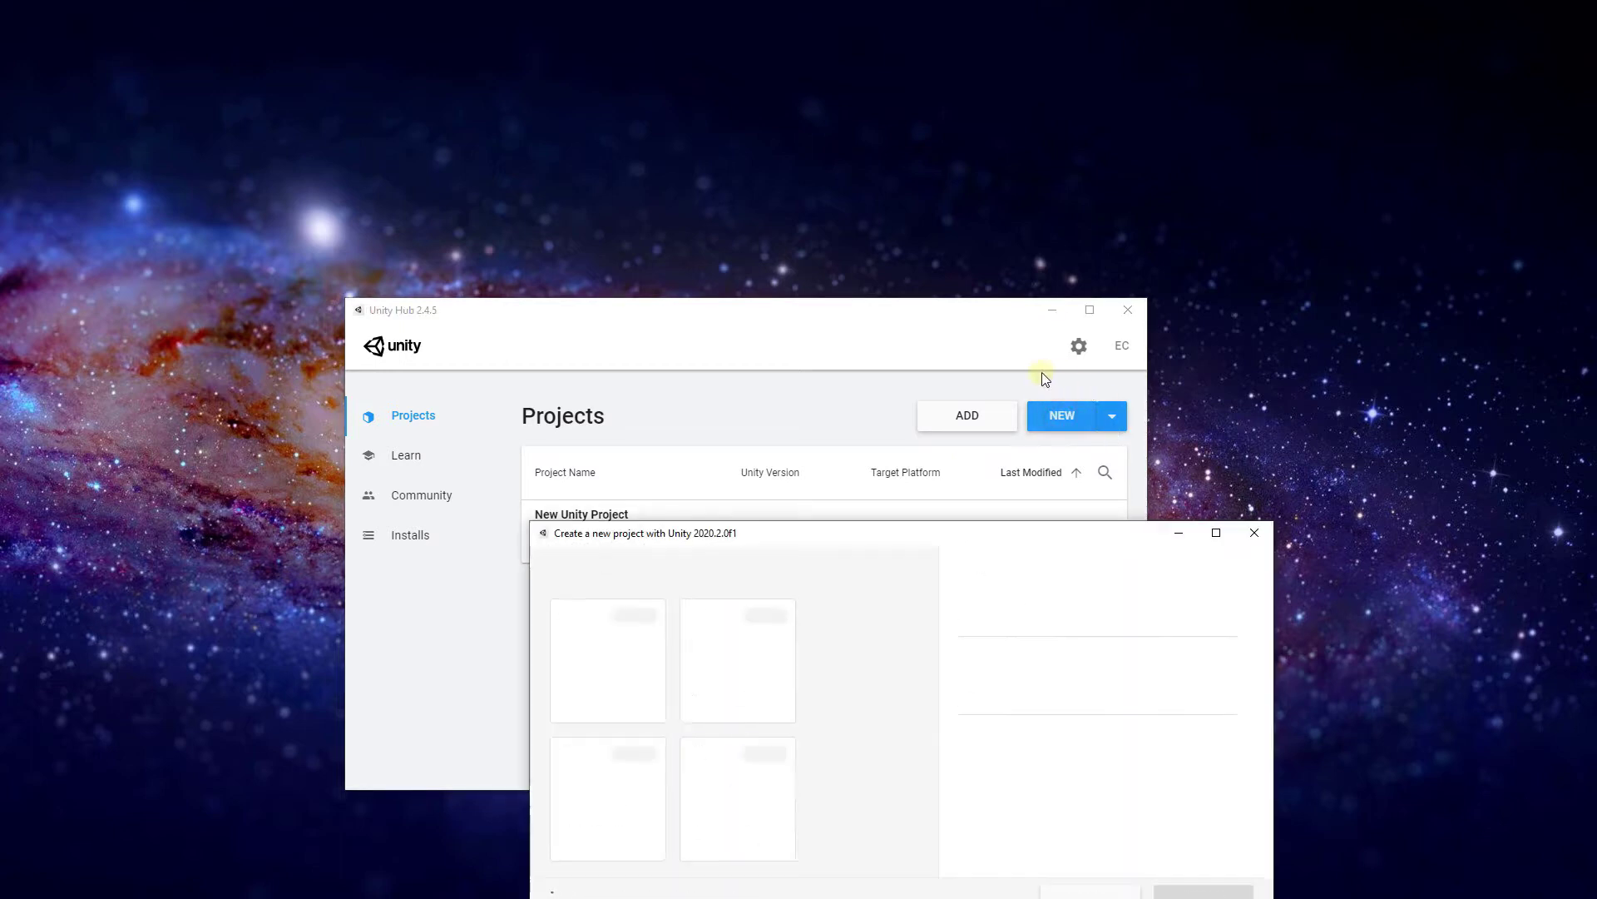
drag(1049, 531, 995, 330)
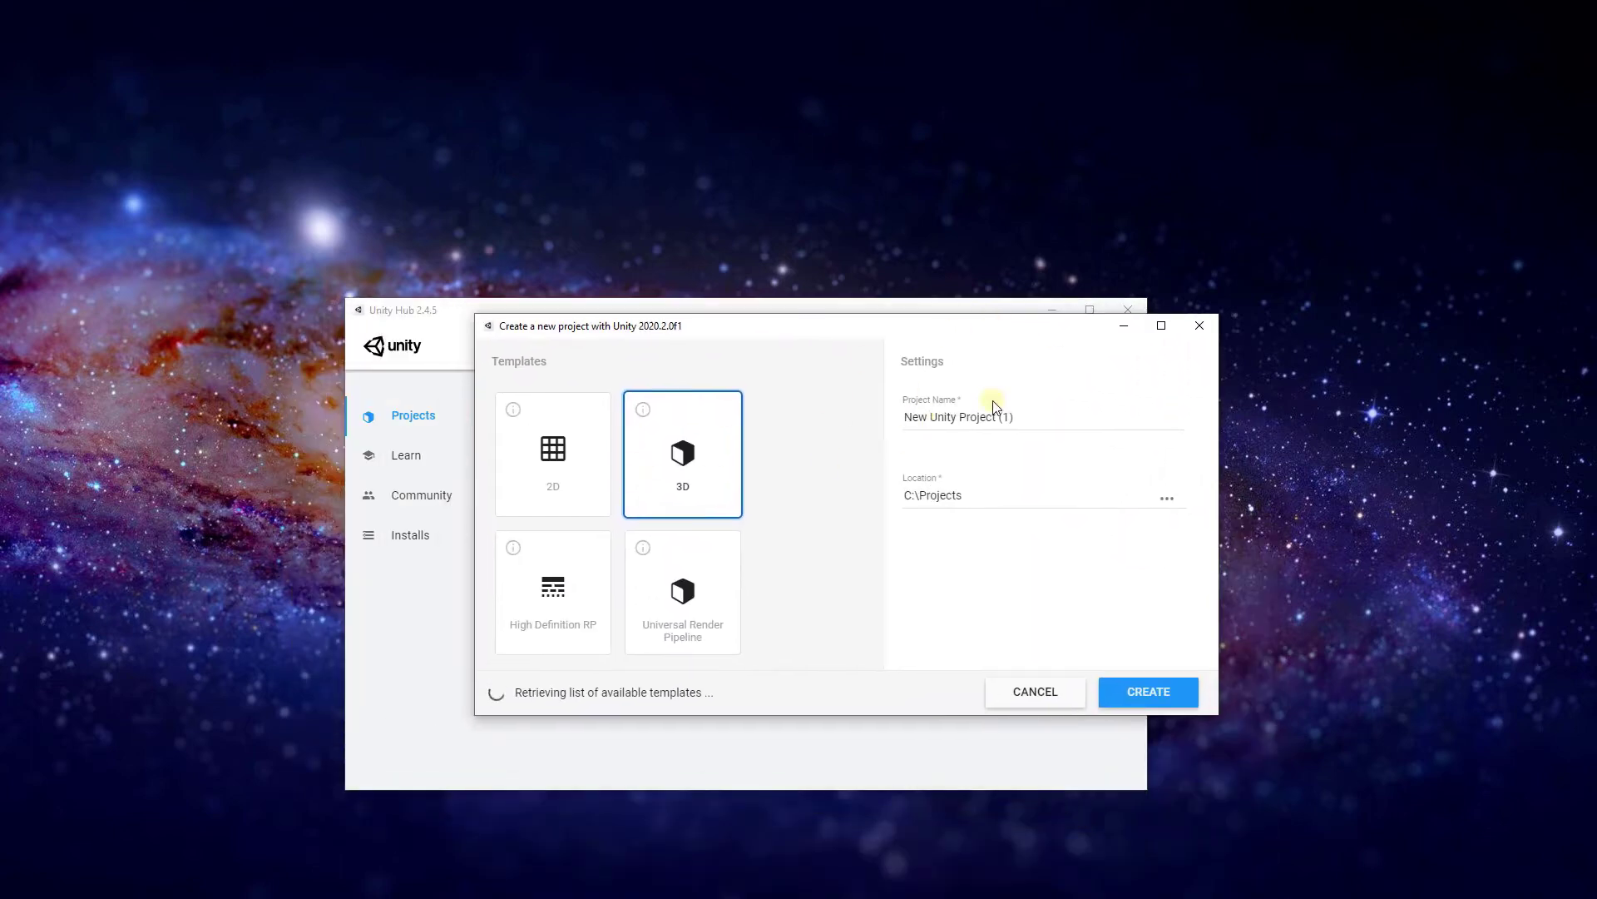
click(546, 481)
click(545, 596)
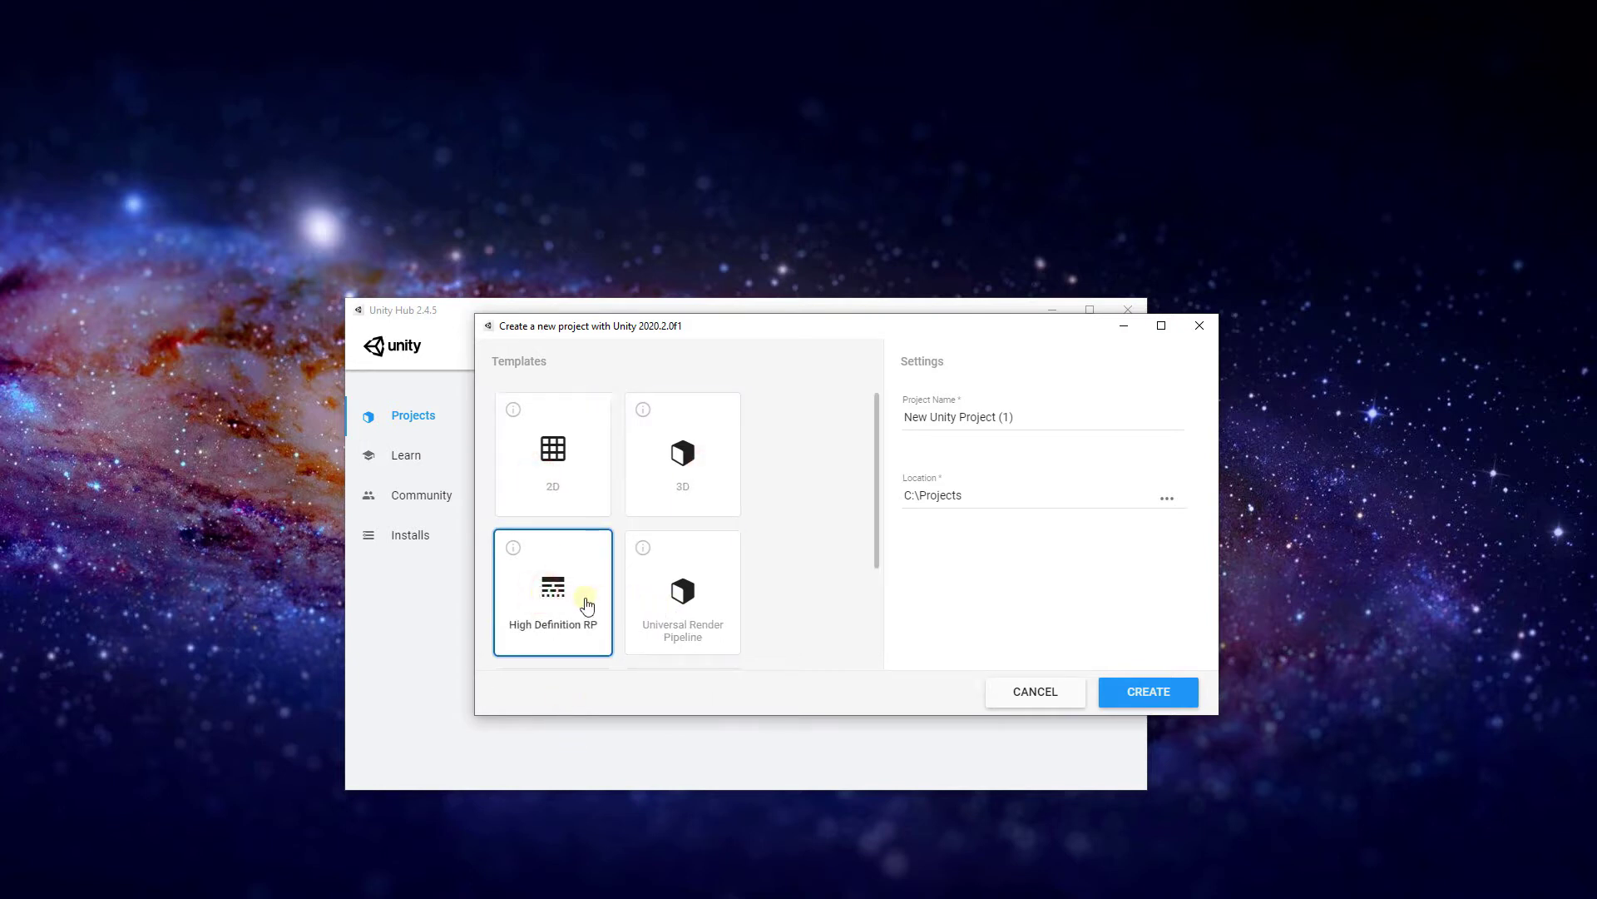
click(741, 637)
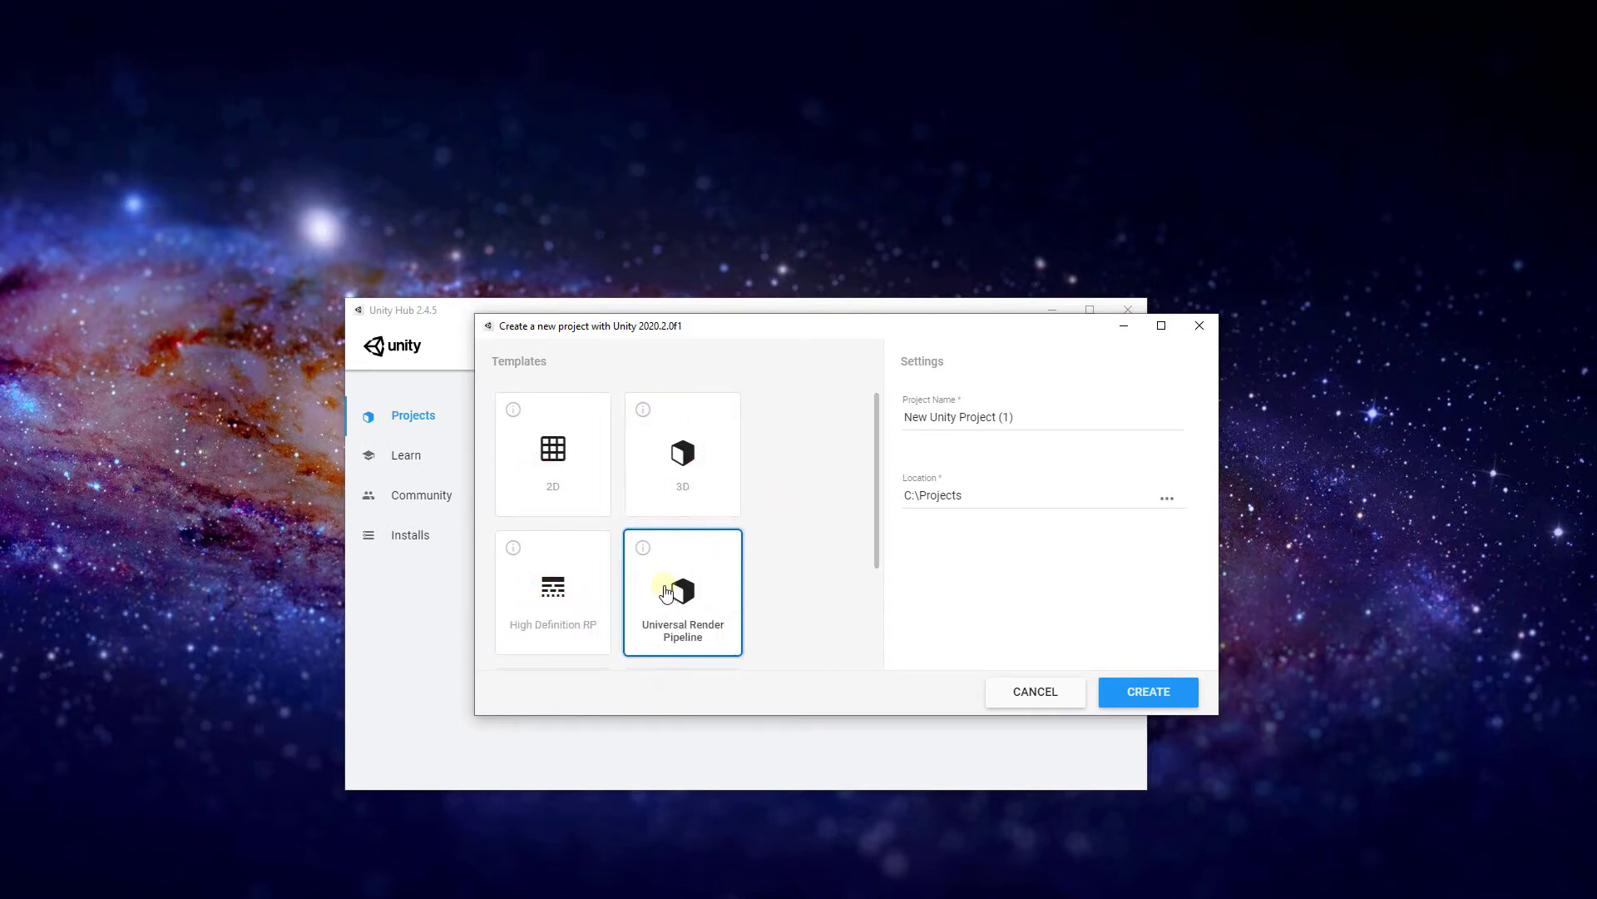
click(669, 466)
click(536, 437)
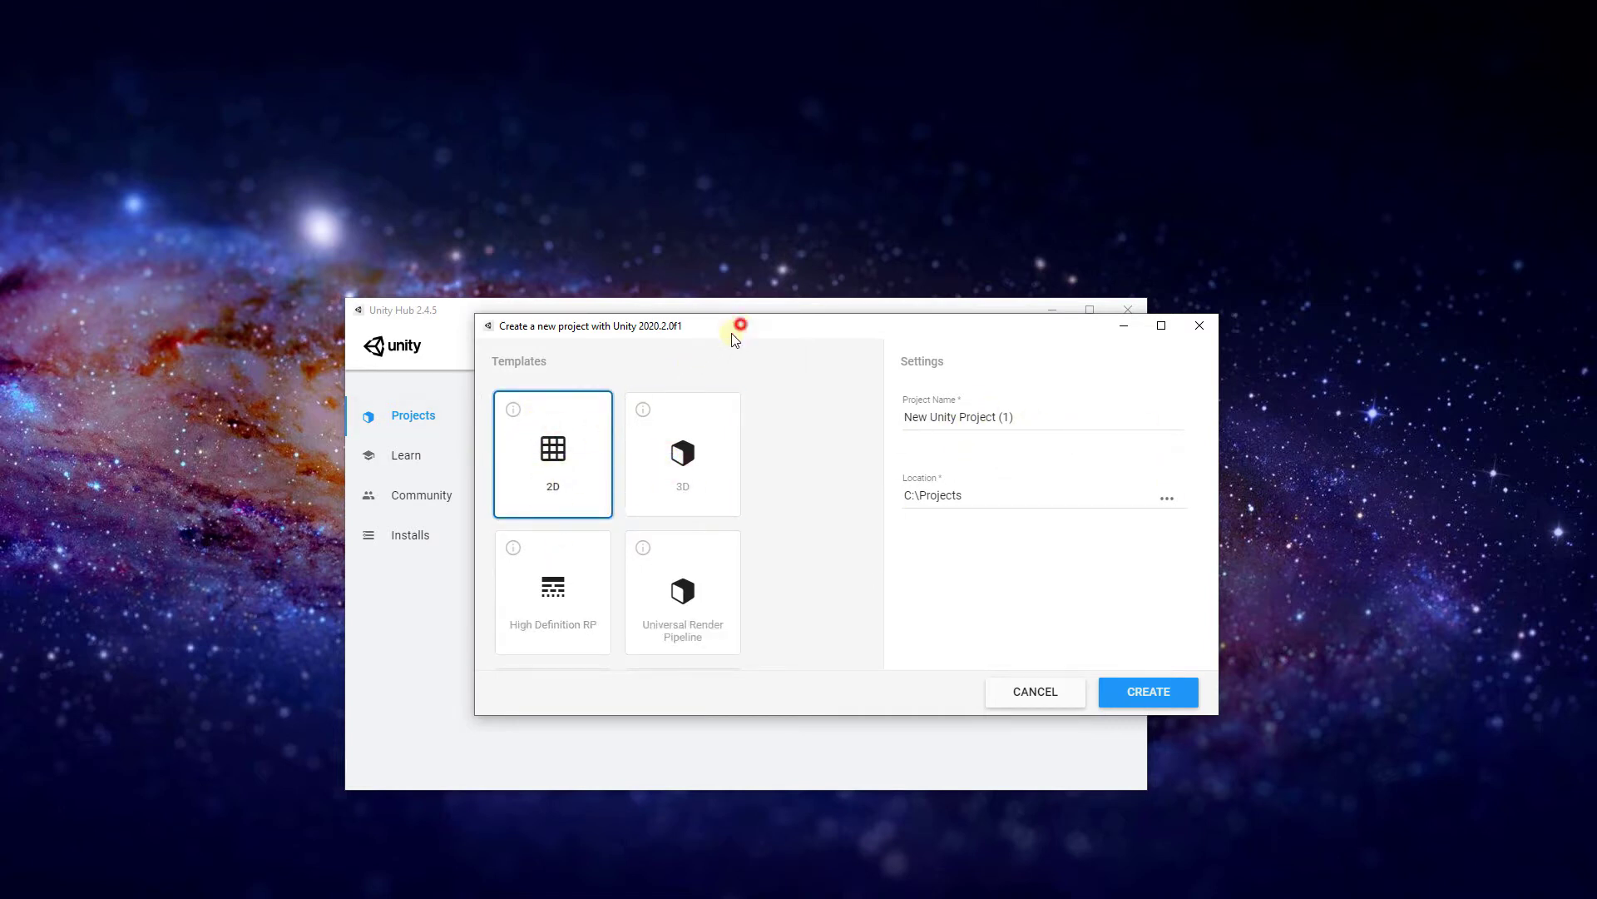
drag(741, 328, 651, 383)
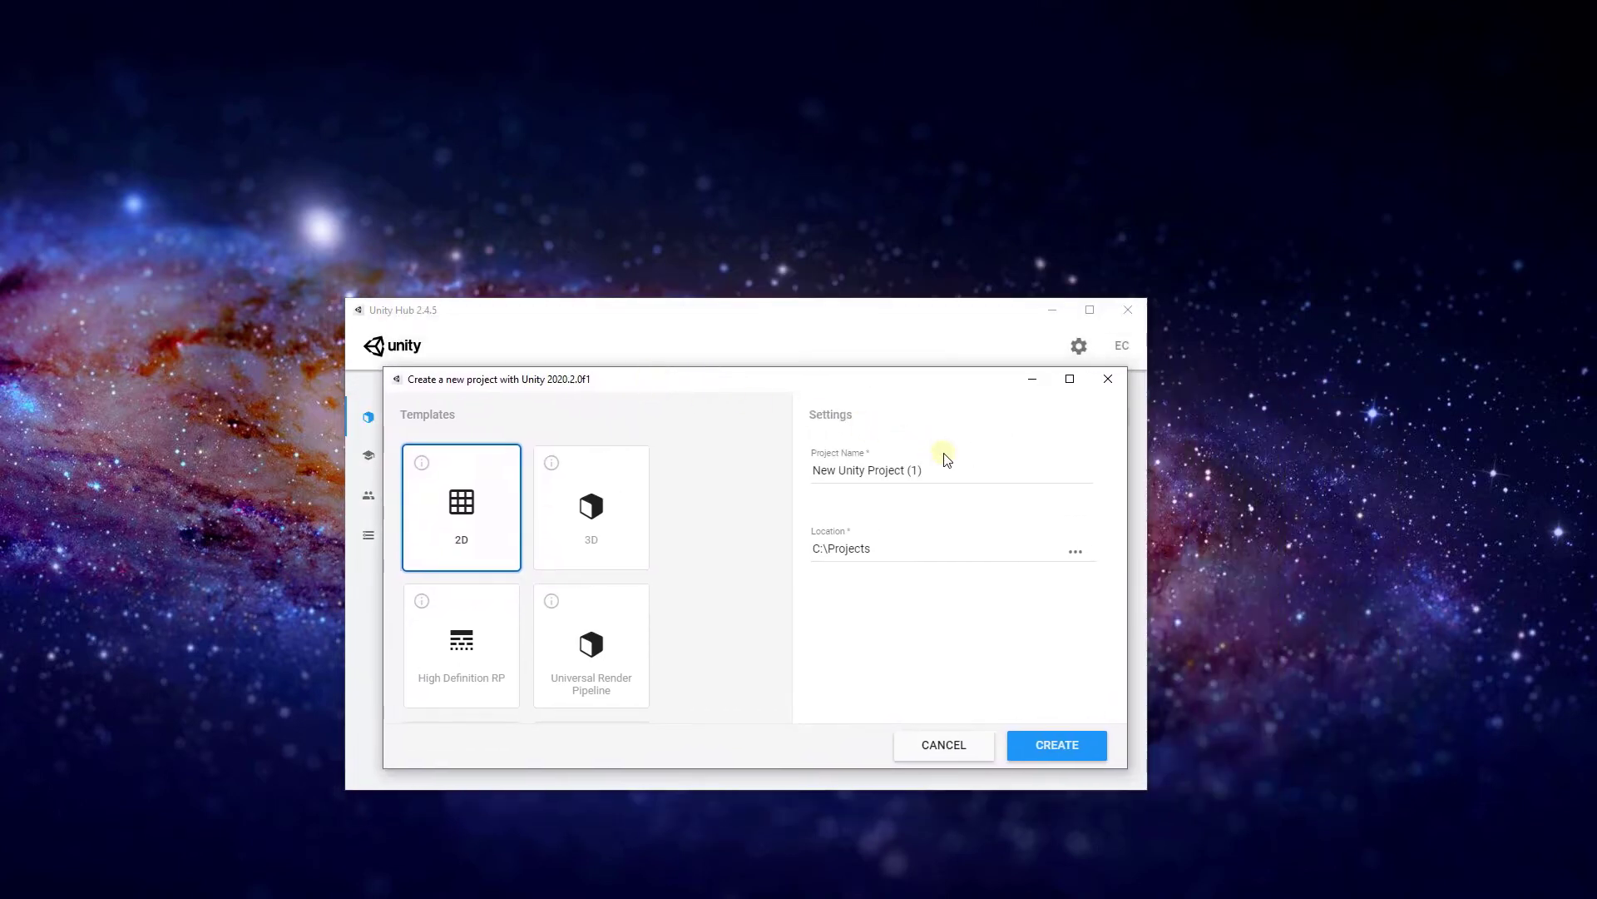
- Replace the default project name, trying Test_Project before starting My_First_Project
click(951, 476)
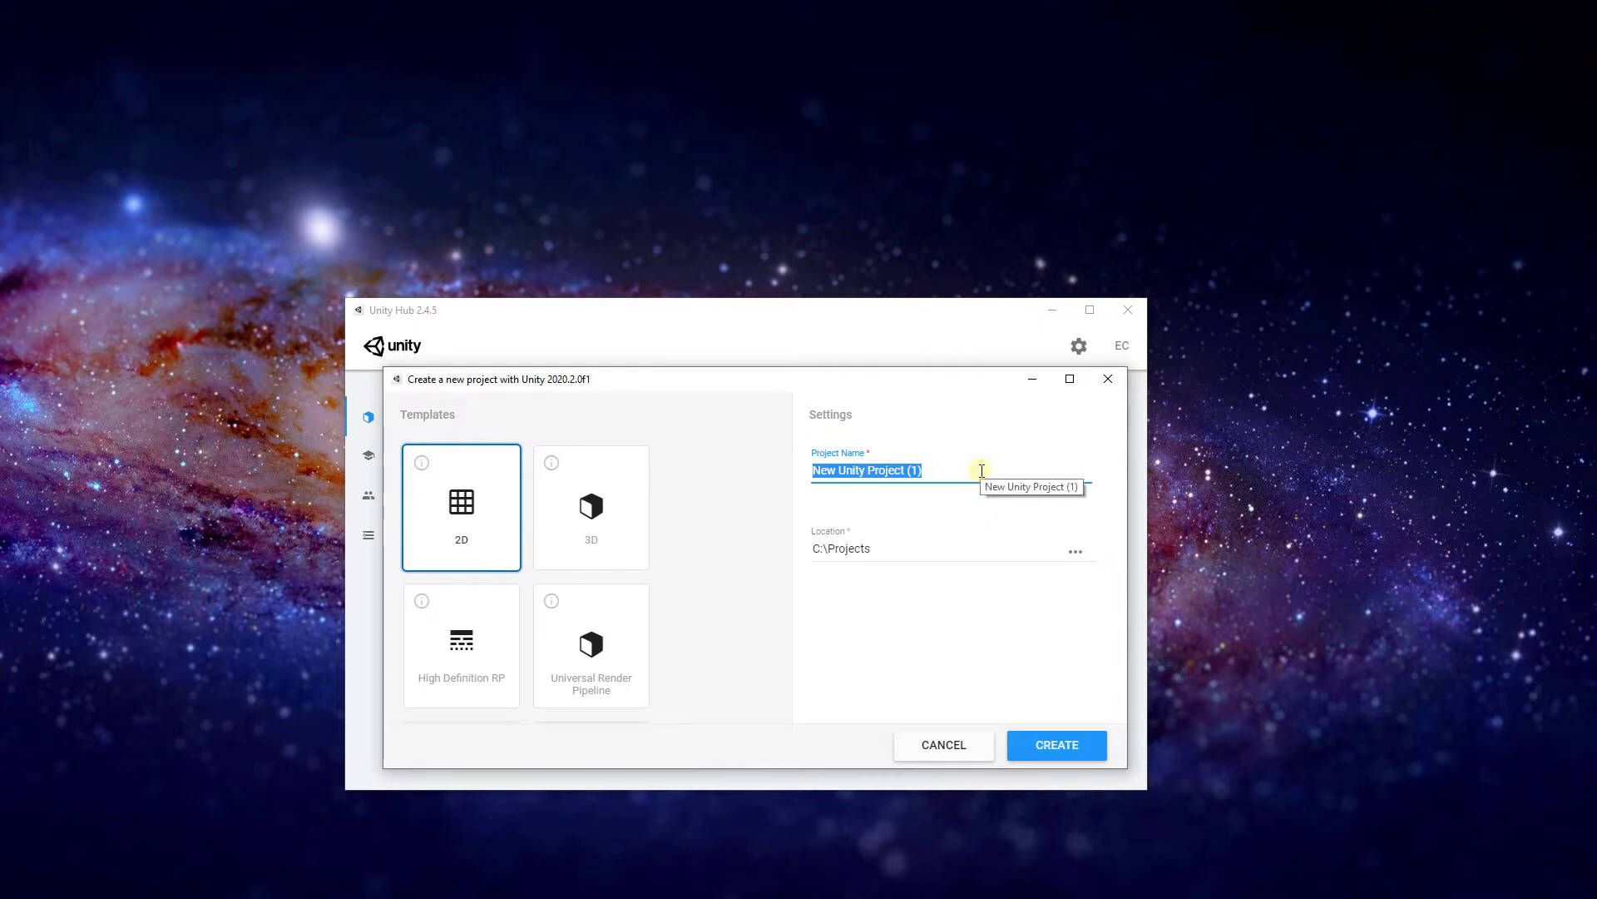
text(Test_Pr)
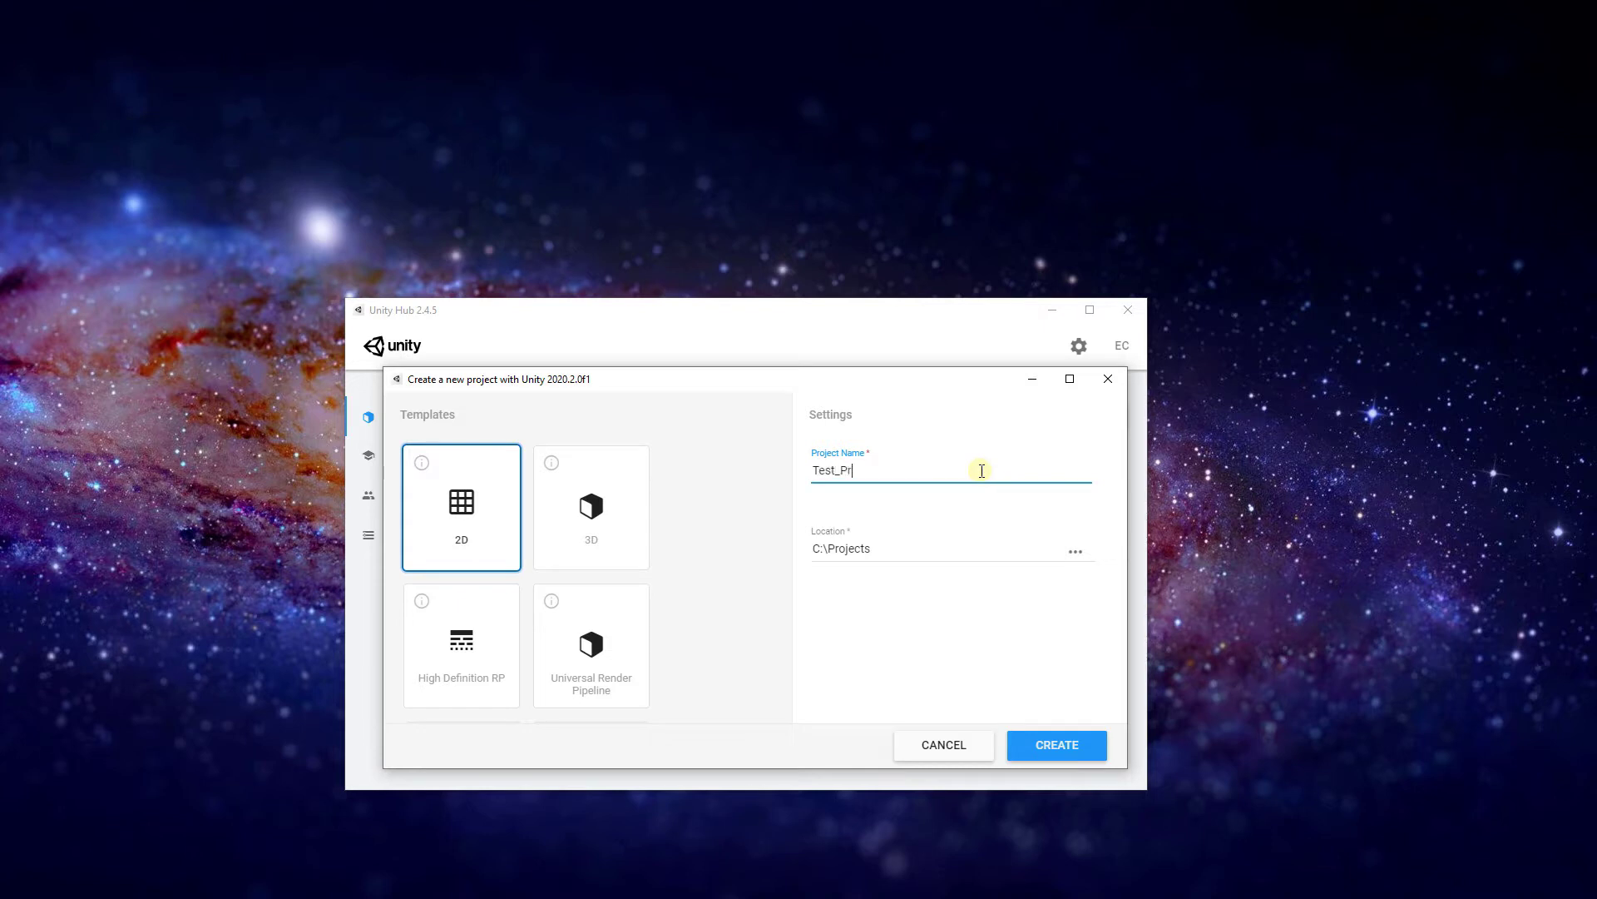
text(oject)
key(ctrl+a)
key(BackSpace)
text(M)
- Cancel the new project, reopen it with 2D selected, then close it without creating
click(944, 758)
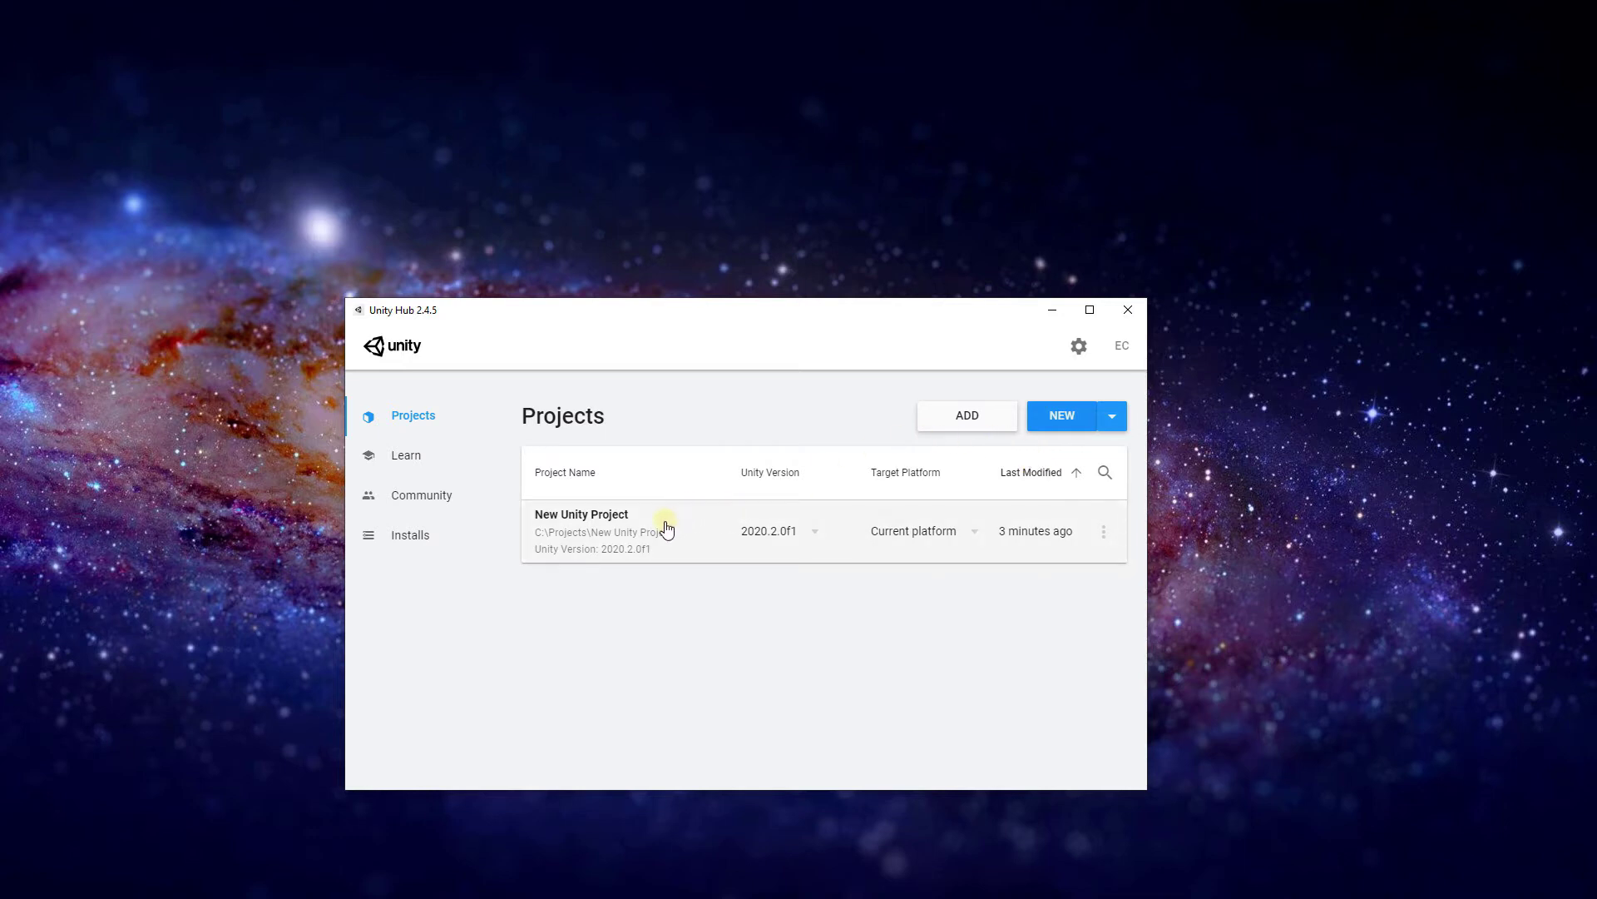
click(1065, 430)
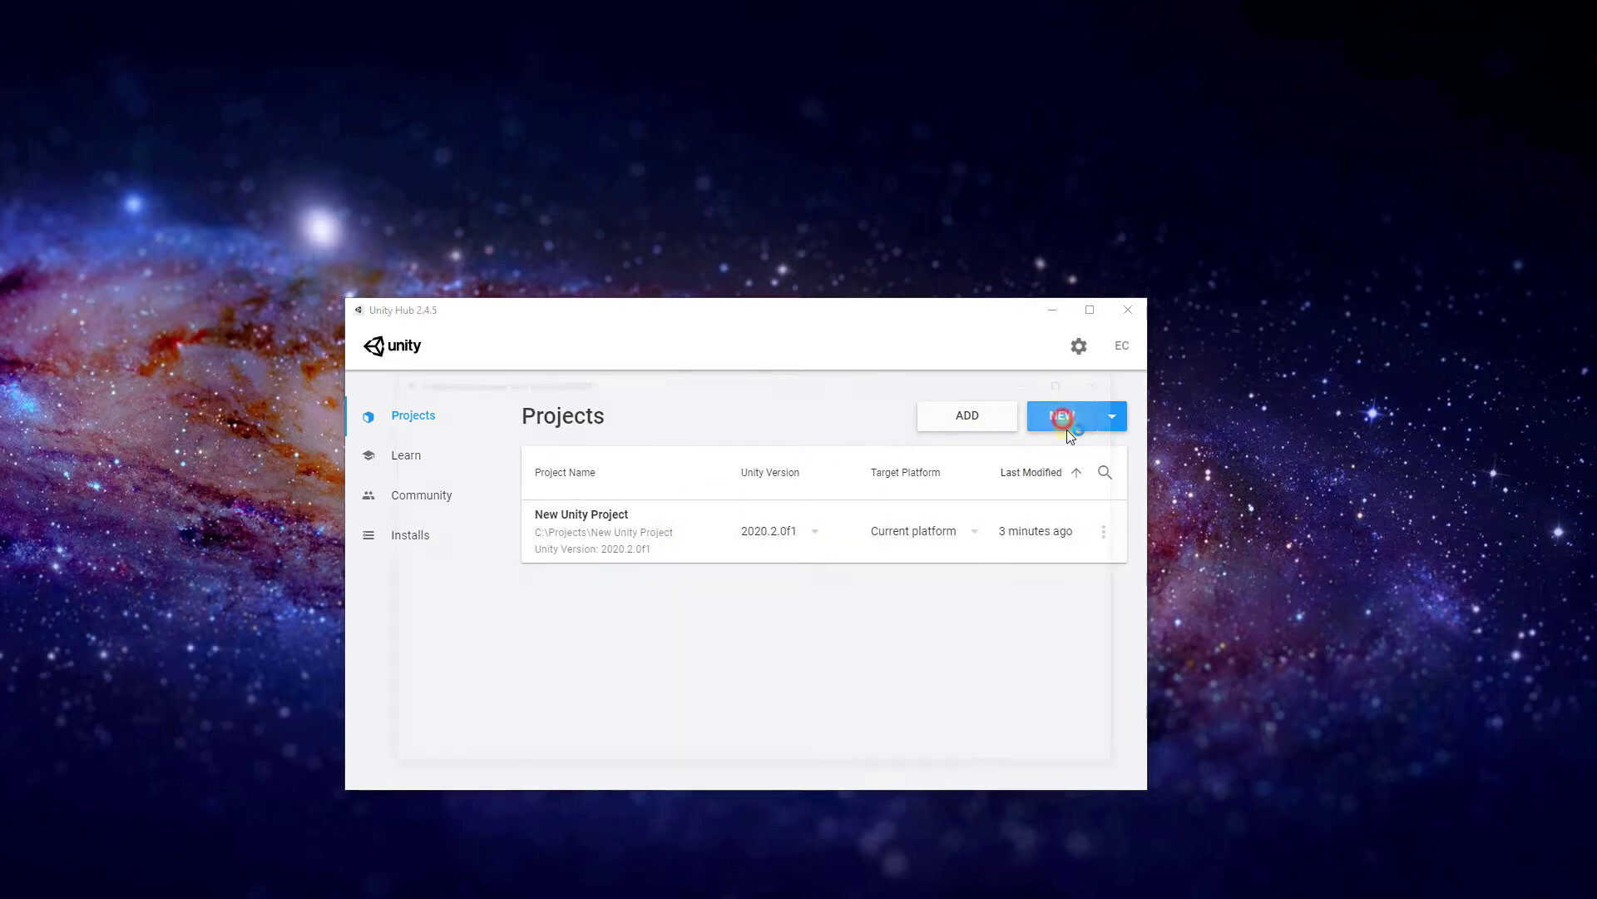
click(464, 510)
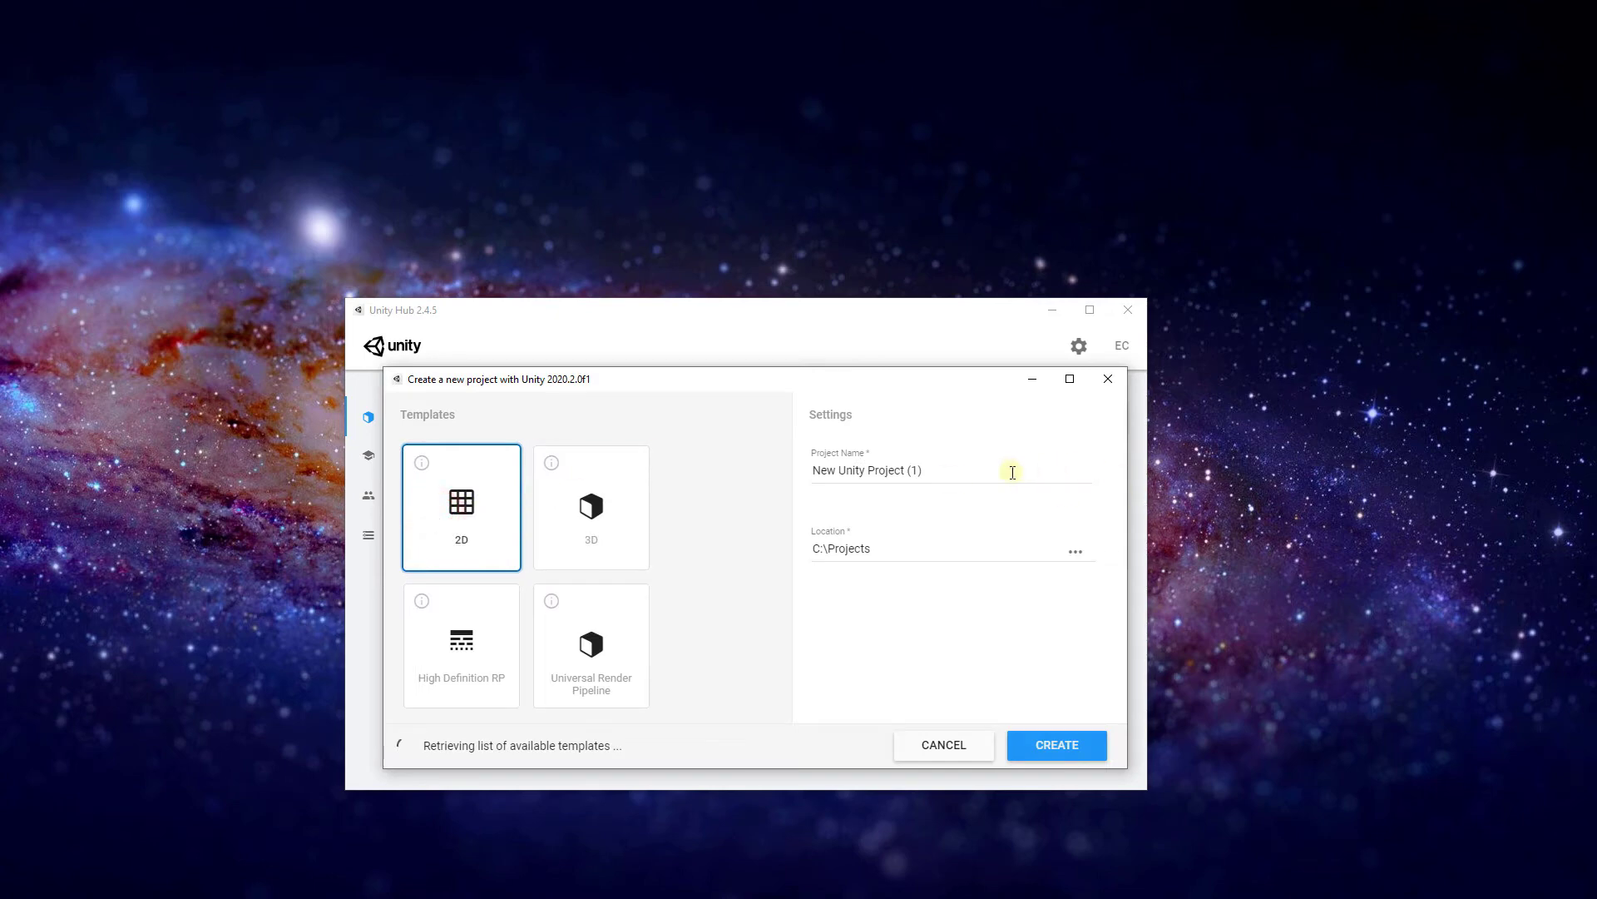
drag(1002, 467, 752, 467)
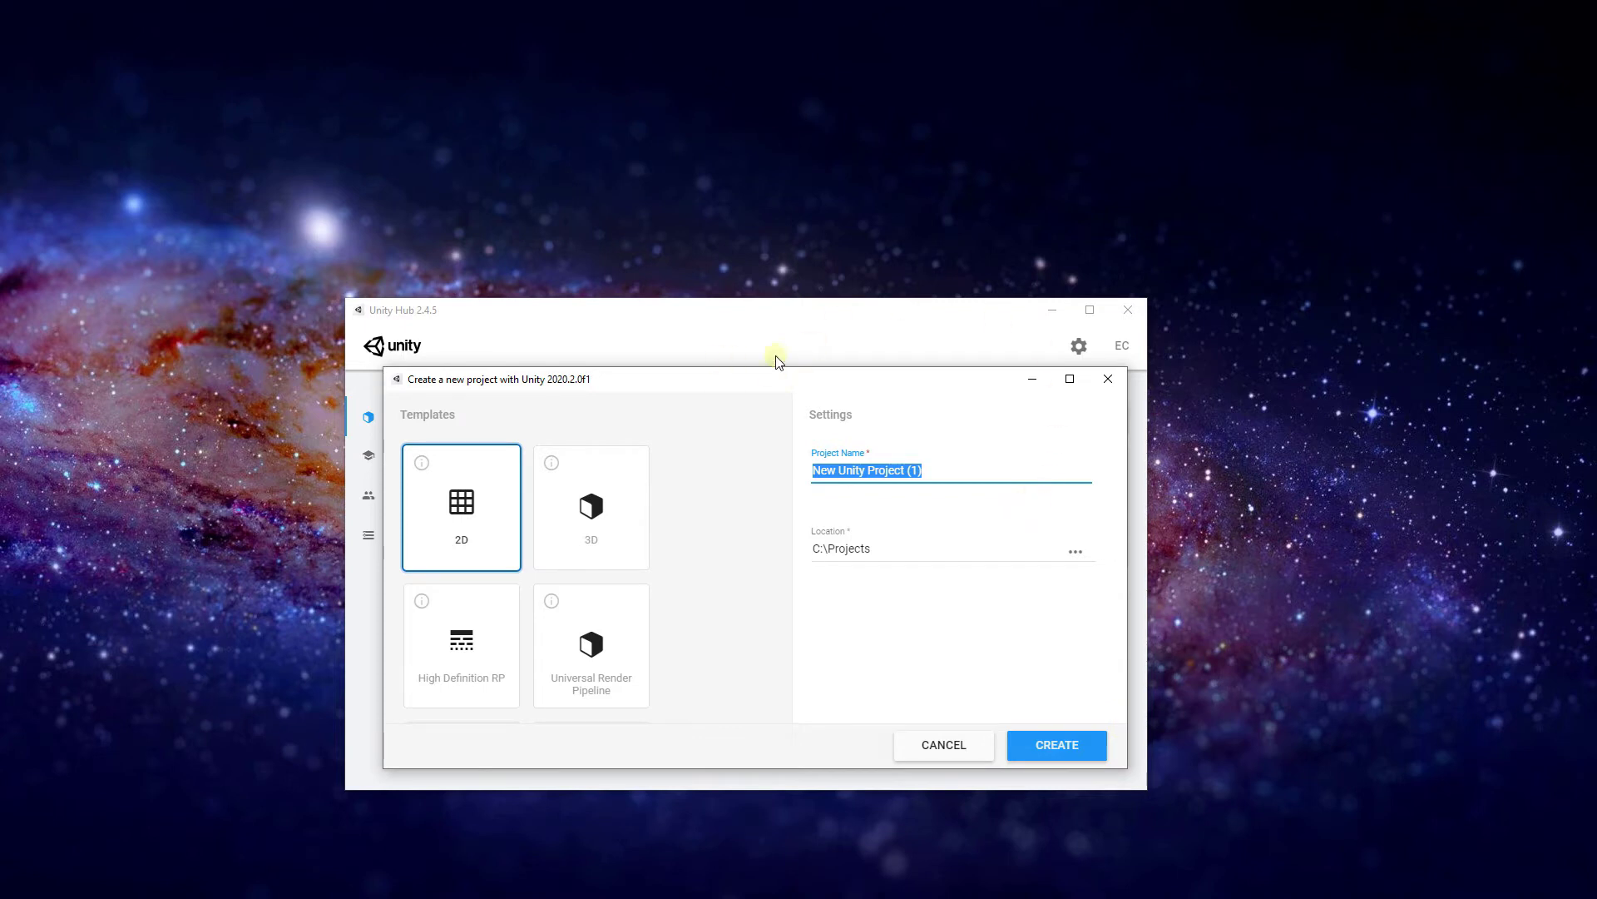
click(1109, 378)
drag(697, 311, 712, 277)
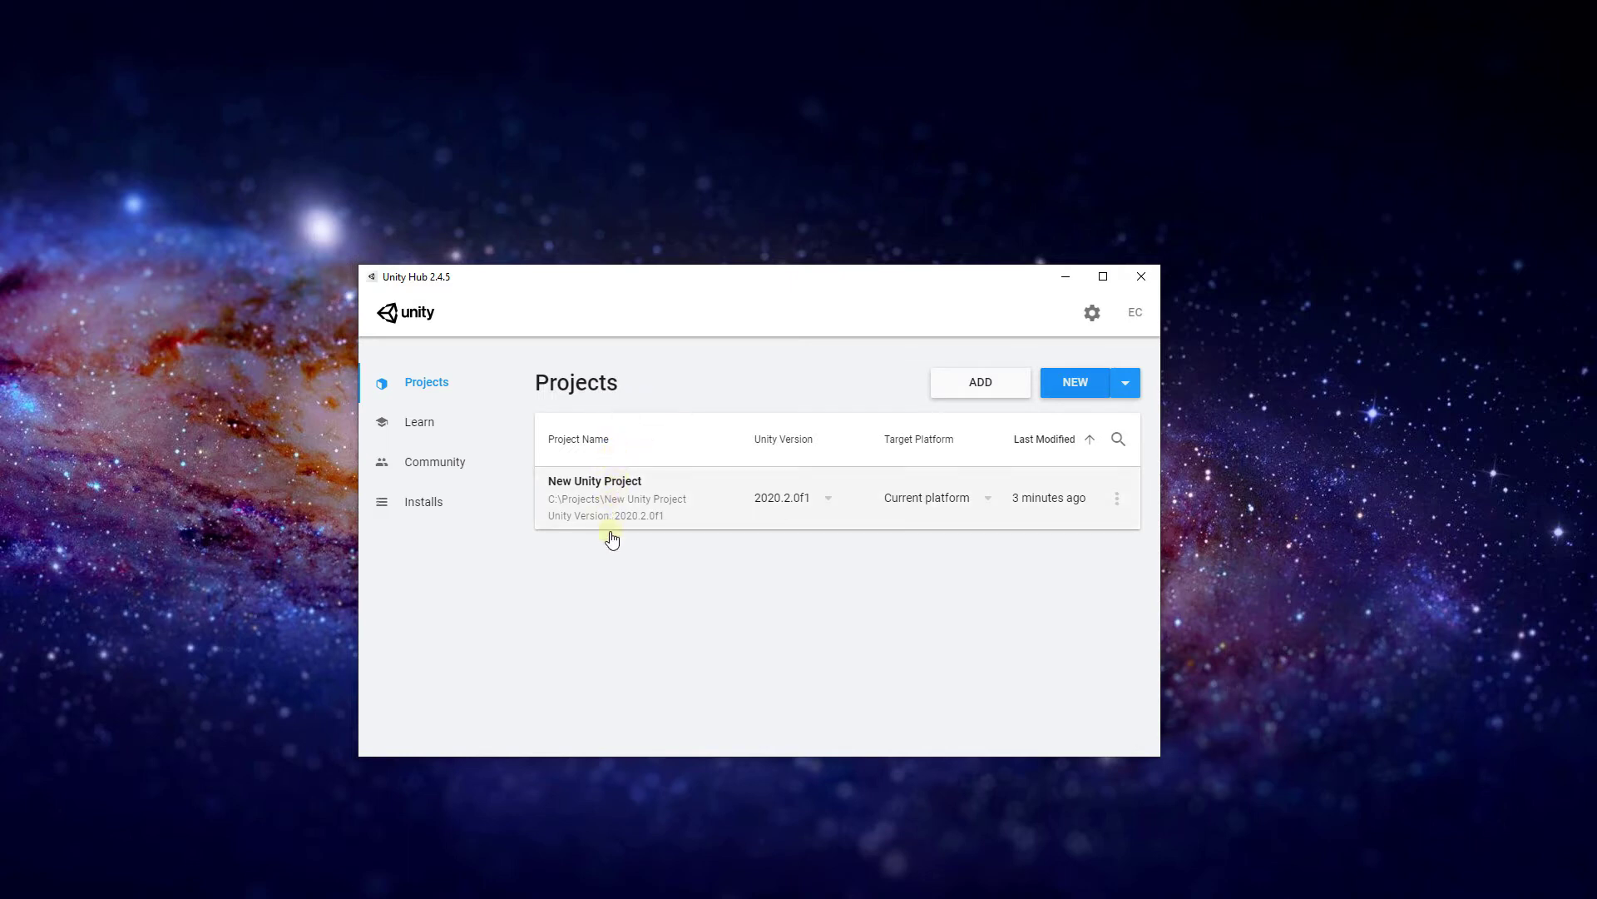
click(646, 503)
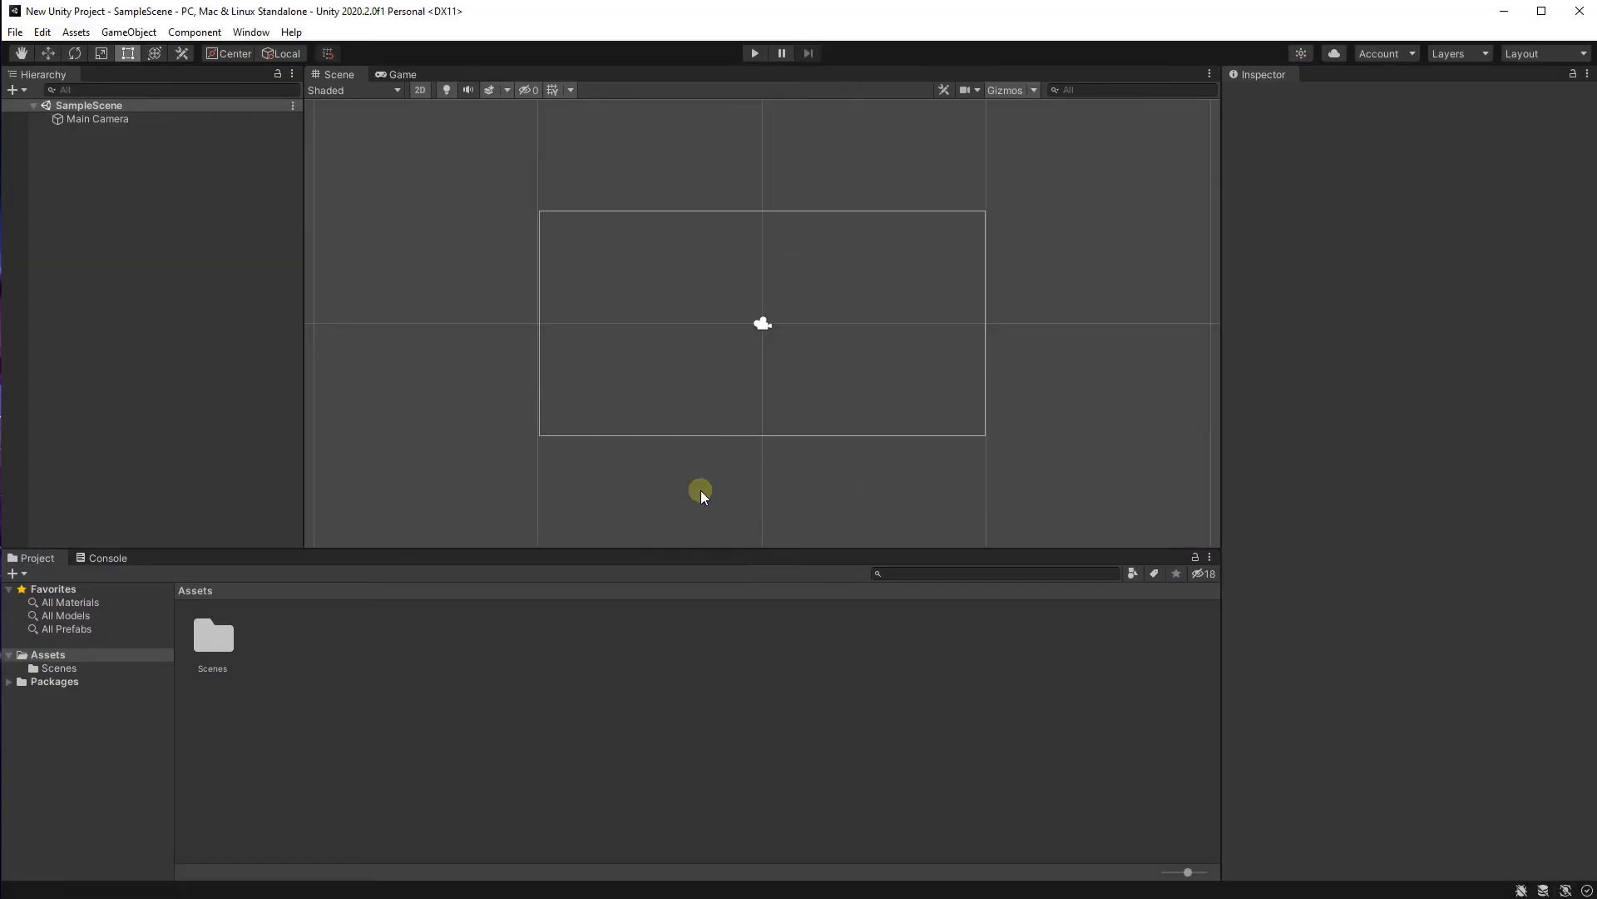
scroll(583, 332, up, 2)
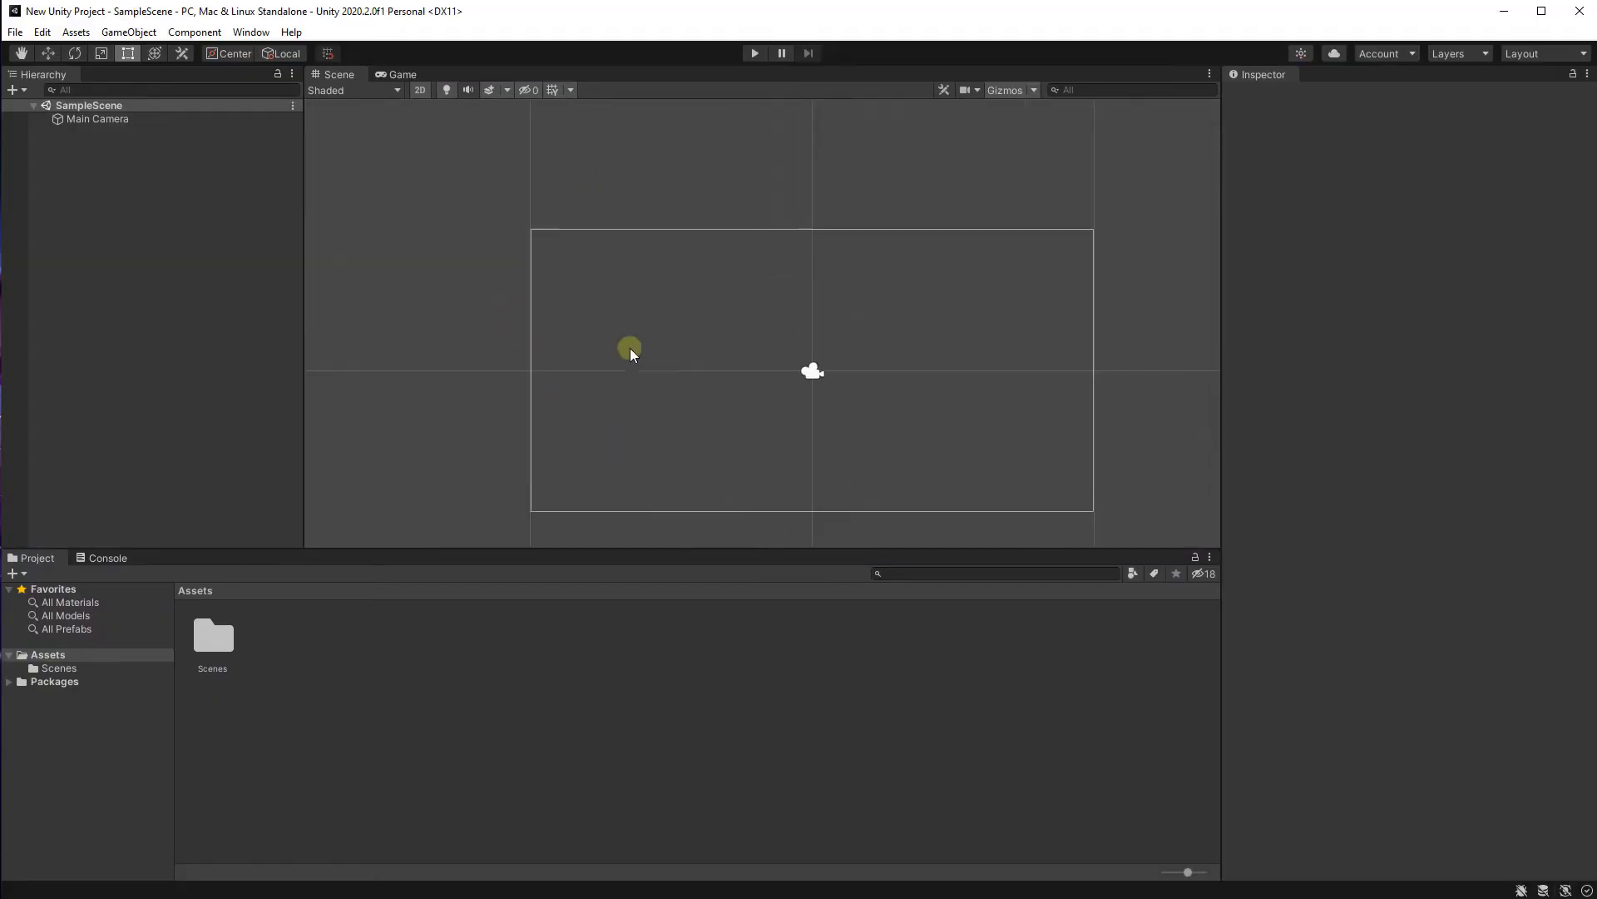
scroll(682, 391, down, 2)
middle_drag(731, 435, 677, 466)
scroll(701, 501, up, 1)
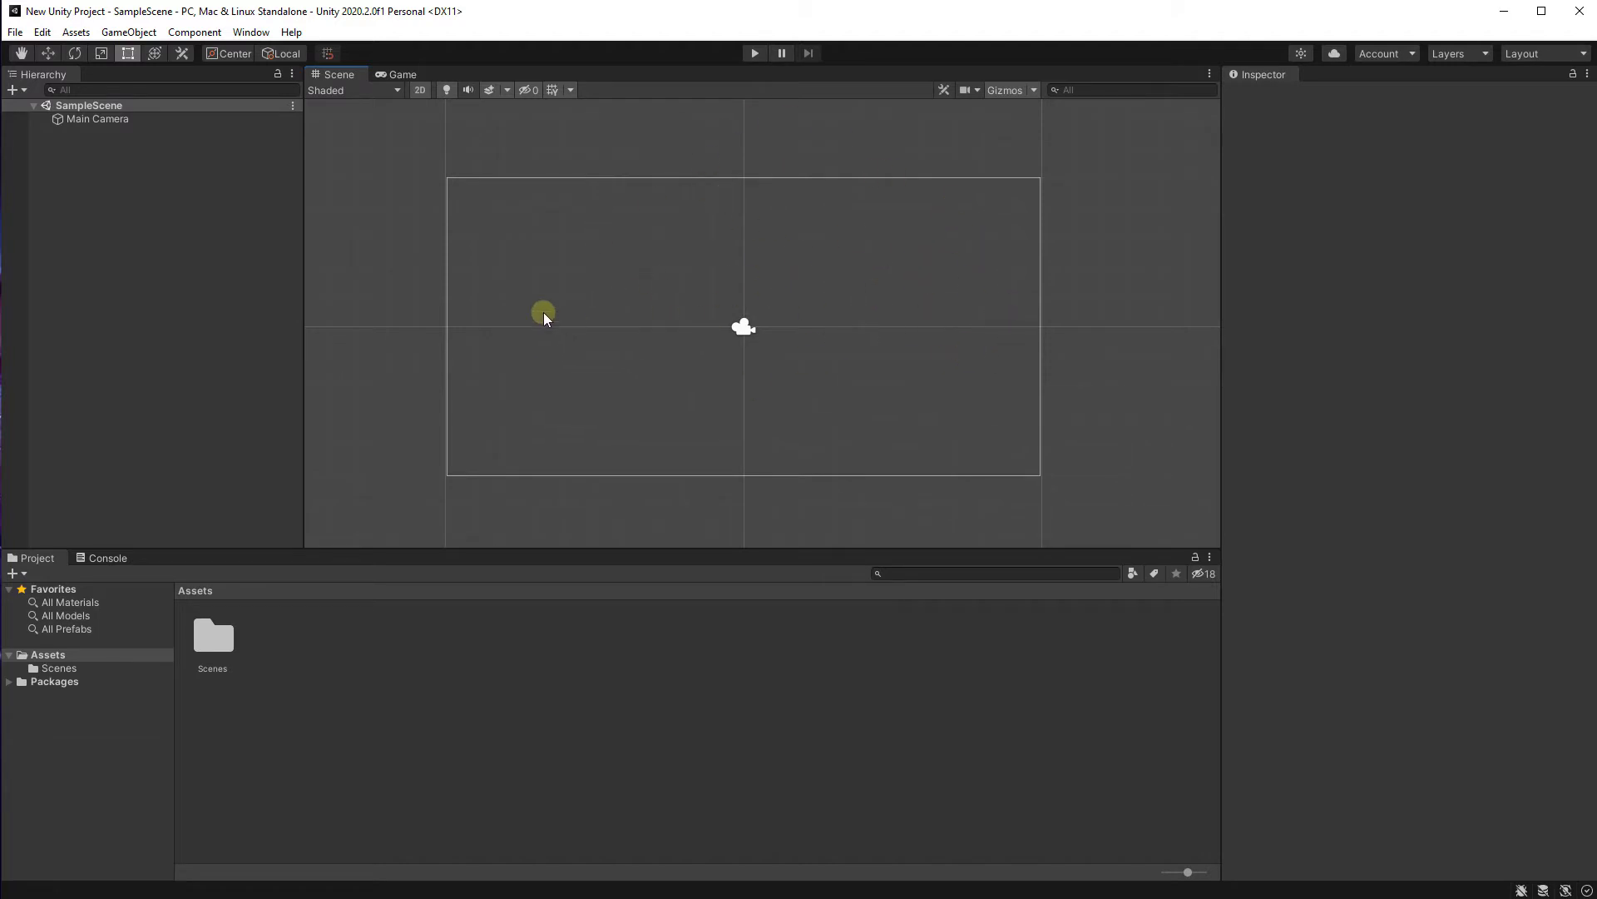
middle_drag(491, 281, 709, 418)
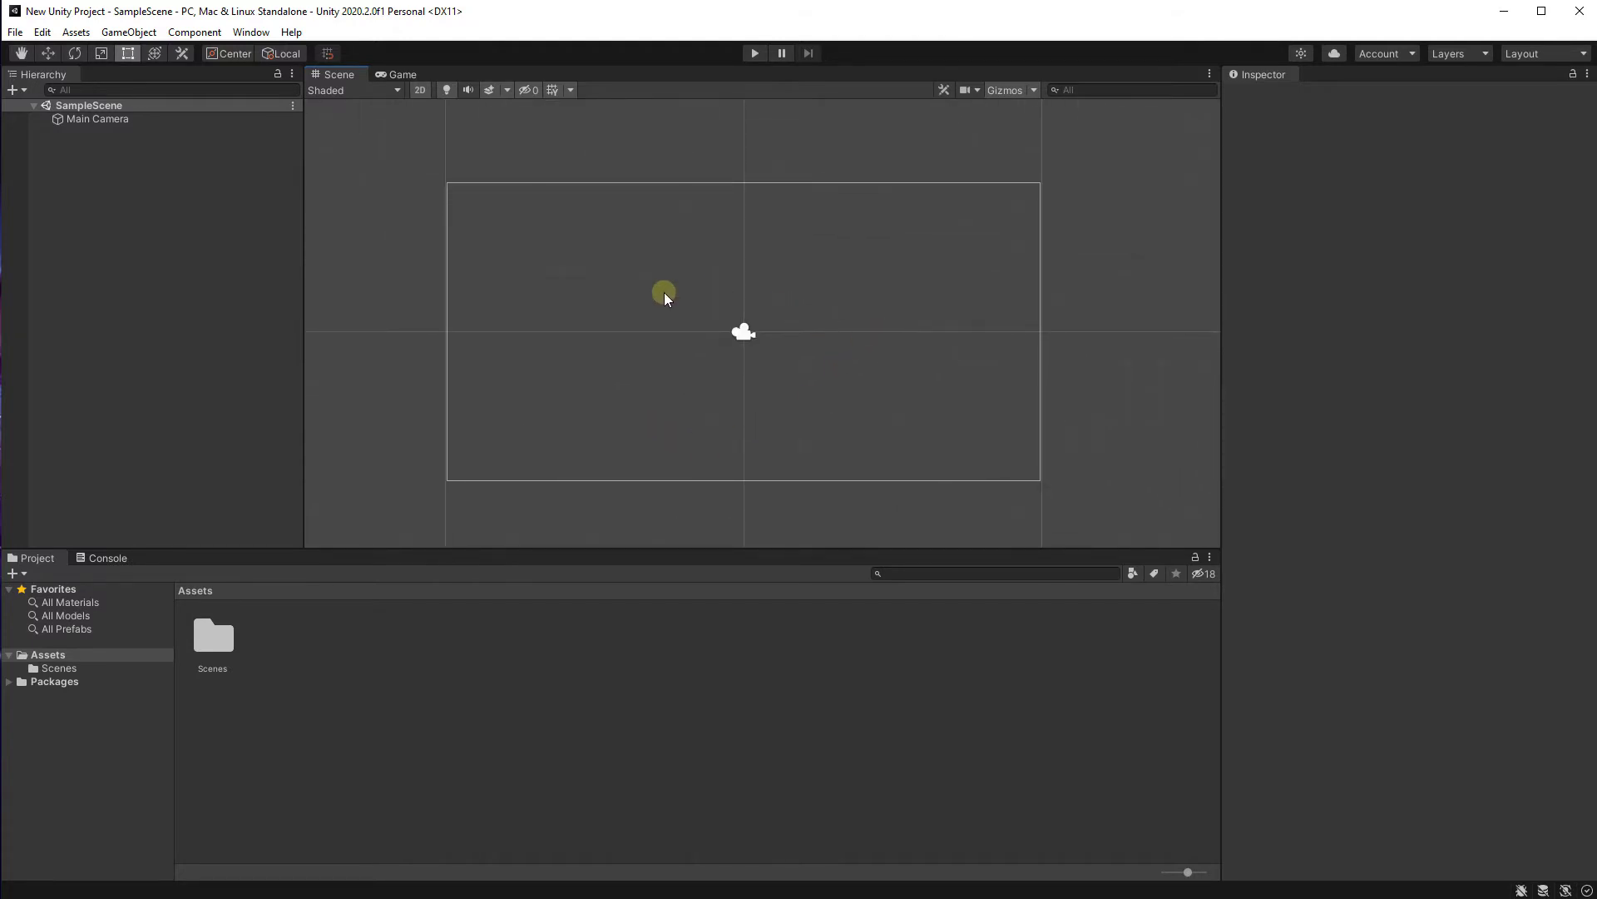
scroll(664, 292, up, 1)
scroll(666, 274, down, 1)
scroll(770, 317, down, 1)
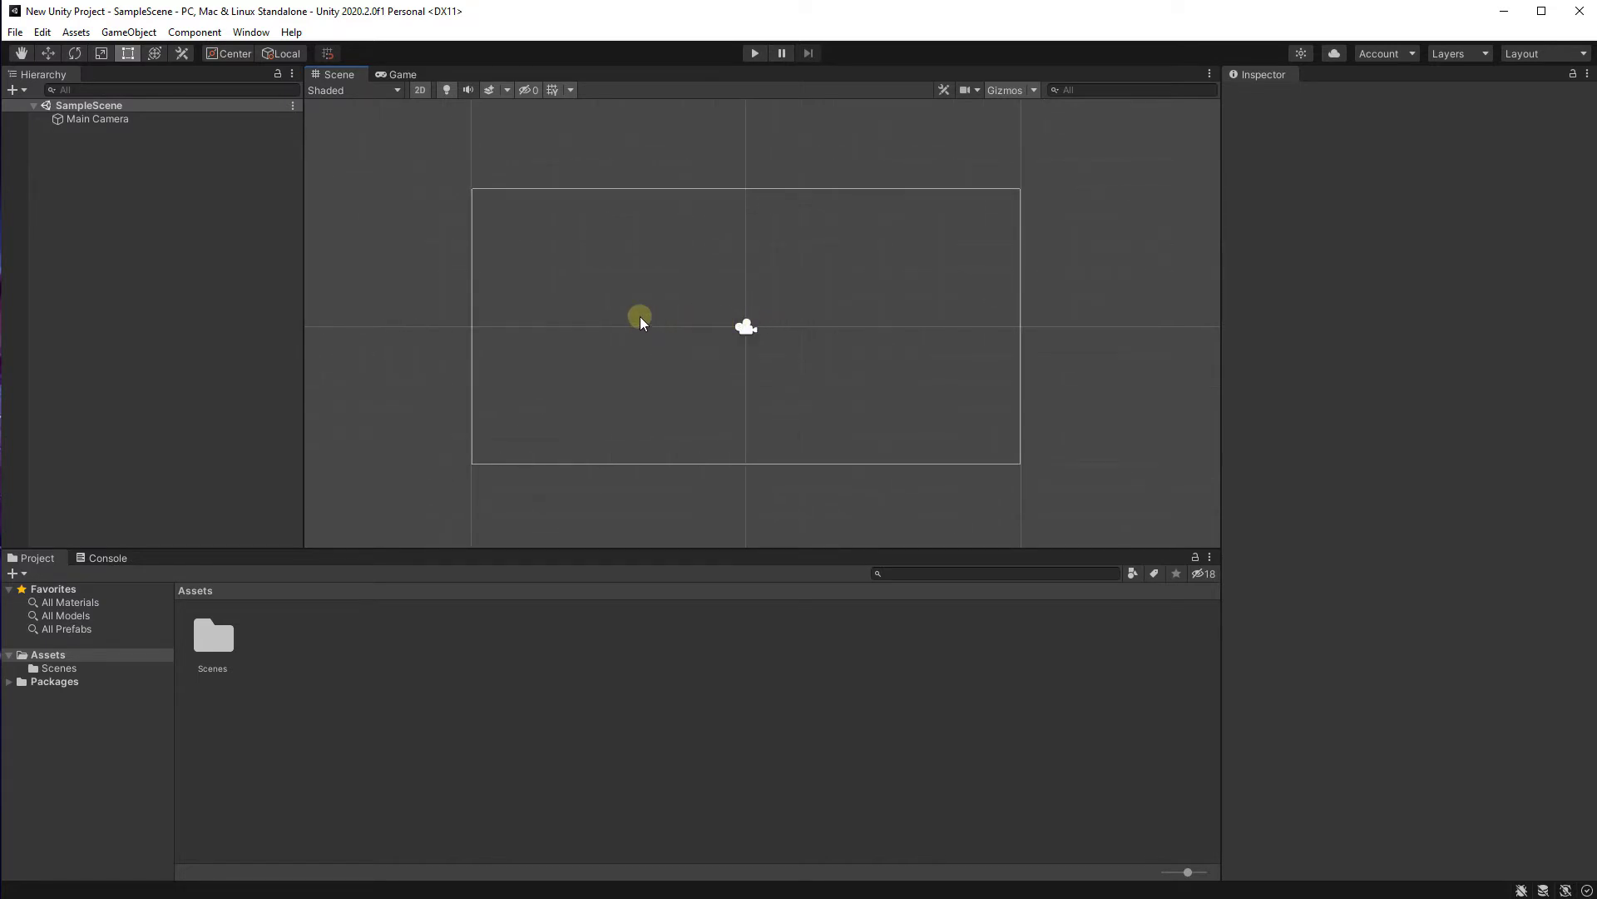
middle_drag(602, 311, 649, 329)
scroll(501, 318, up, 1)
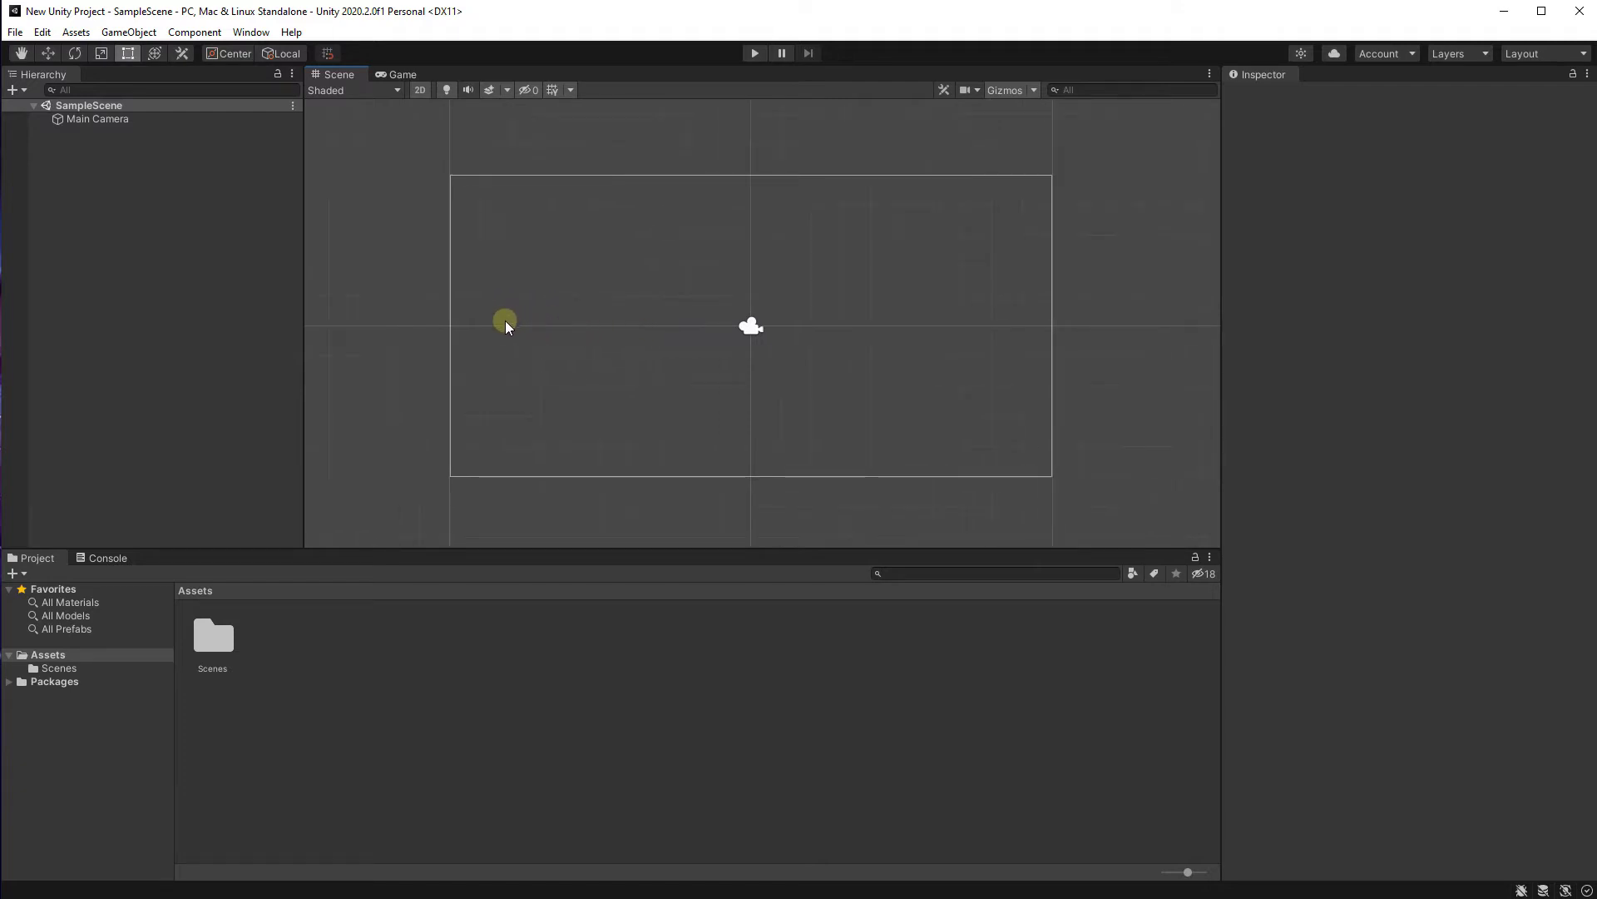
mouse_move(549, 324)
middle_down()
mouse_move(507, 317)
mouse_move(564, 329)
middle_up()
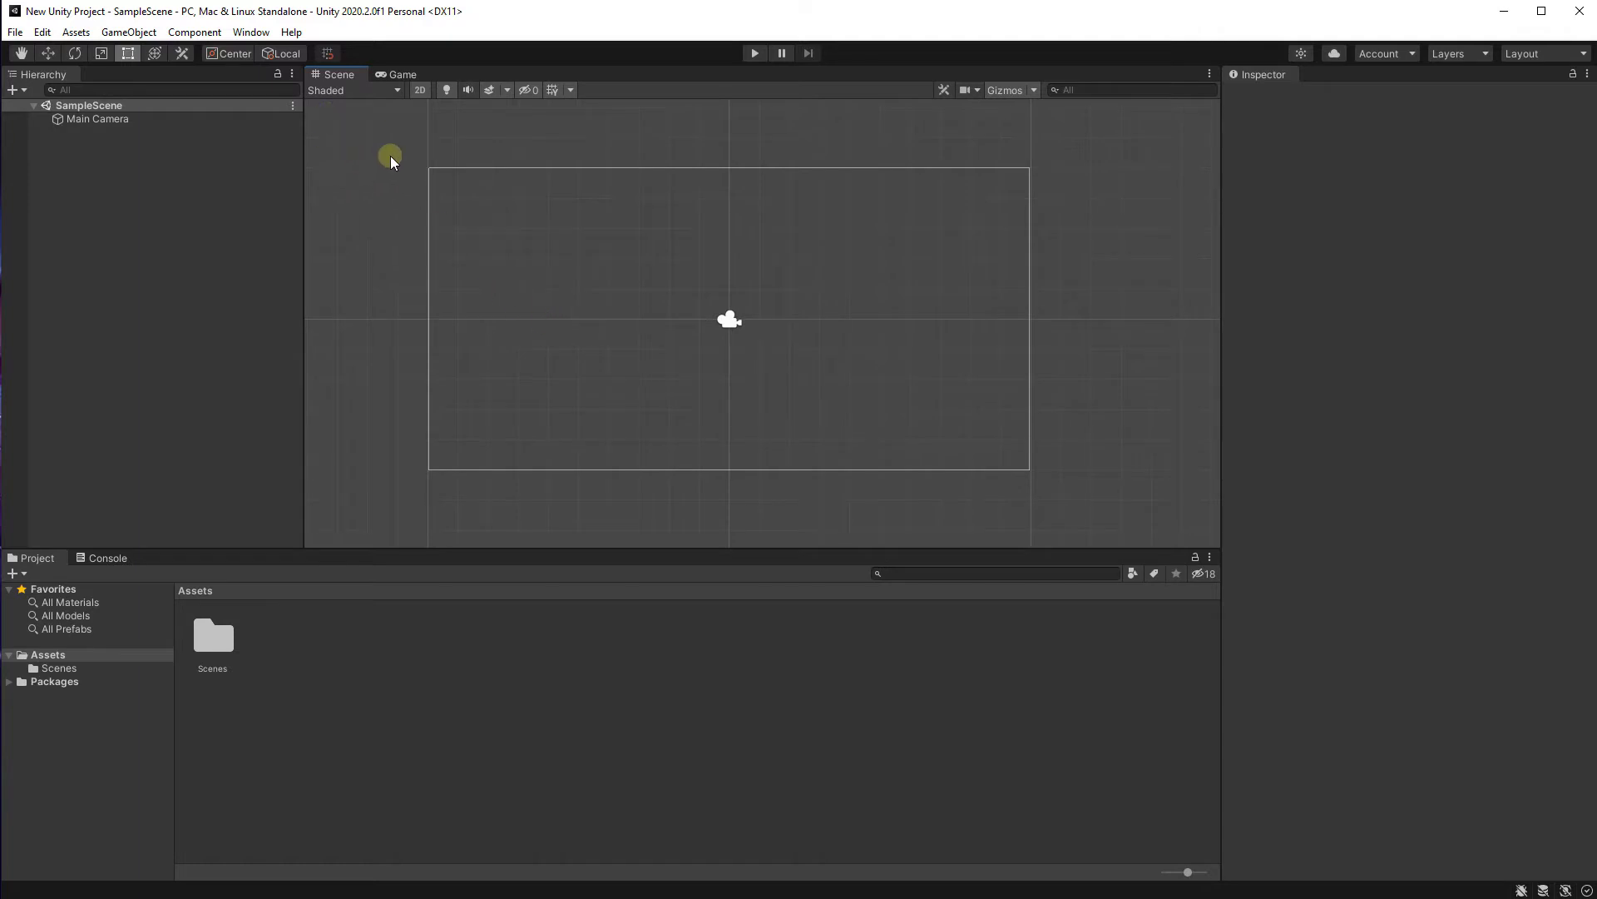
click(403, 75)
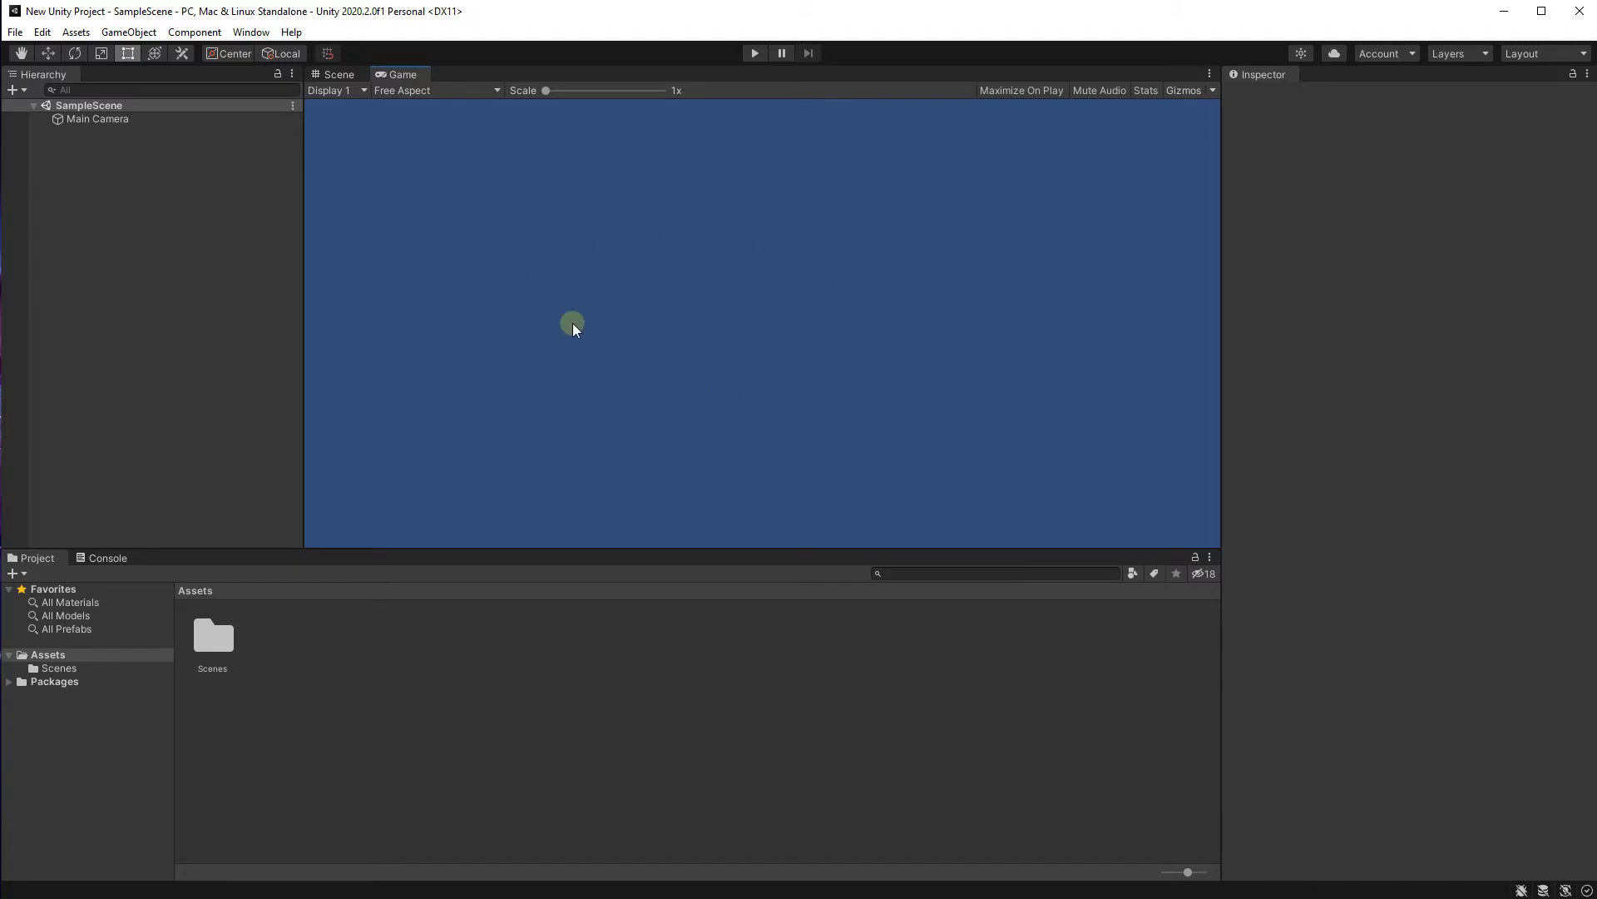
click(337, 75)
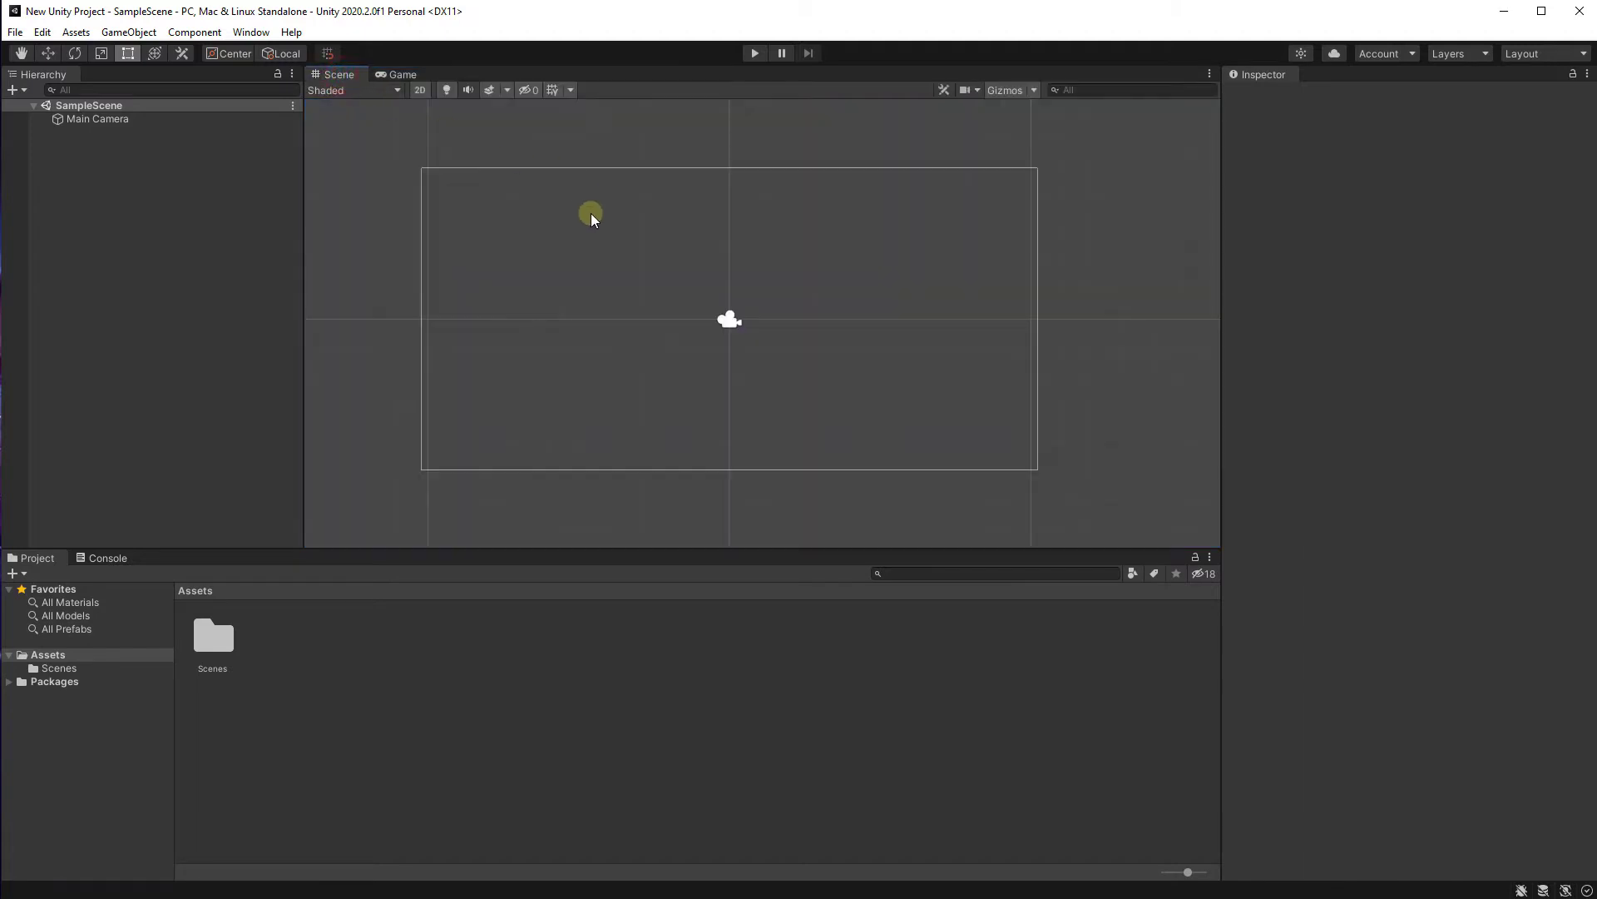
scroll(672, 348, up, 3)
scroll(672, 346, up, 1)
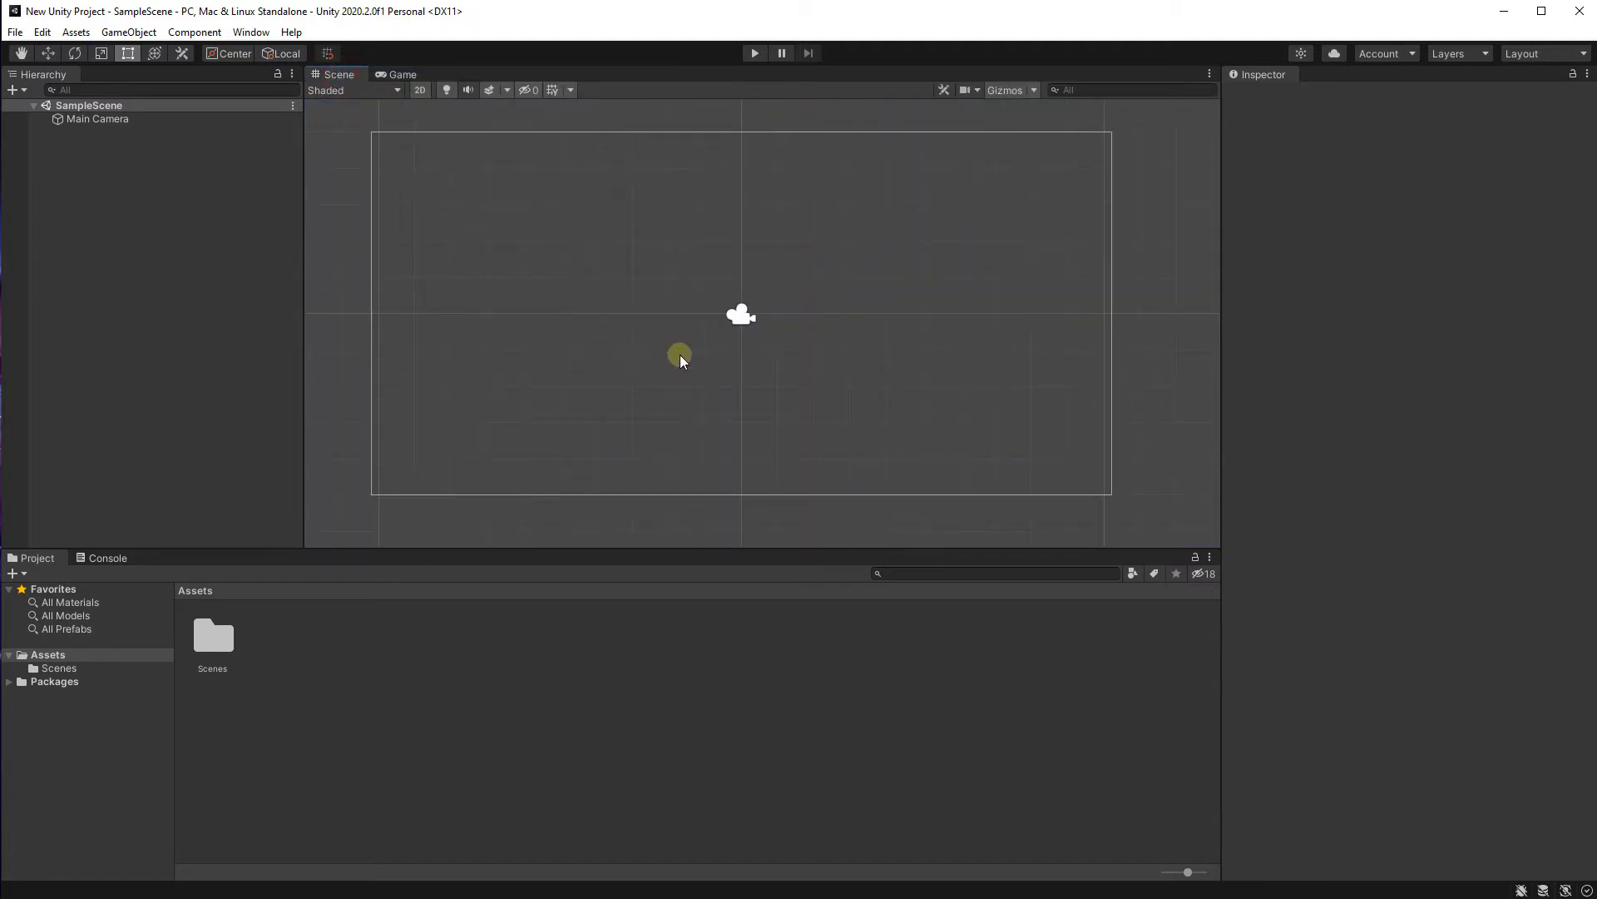
key(Left)
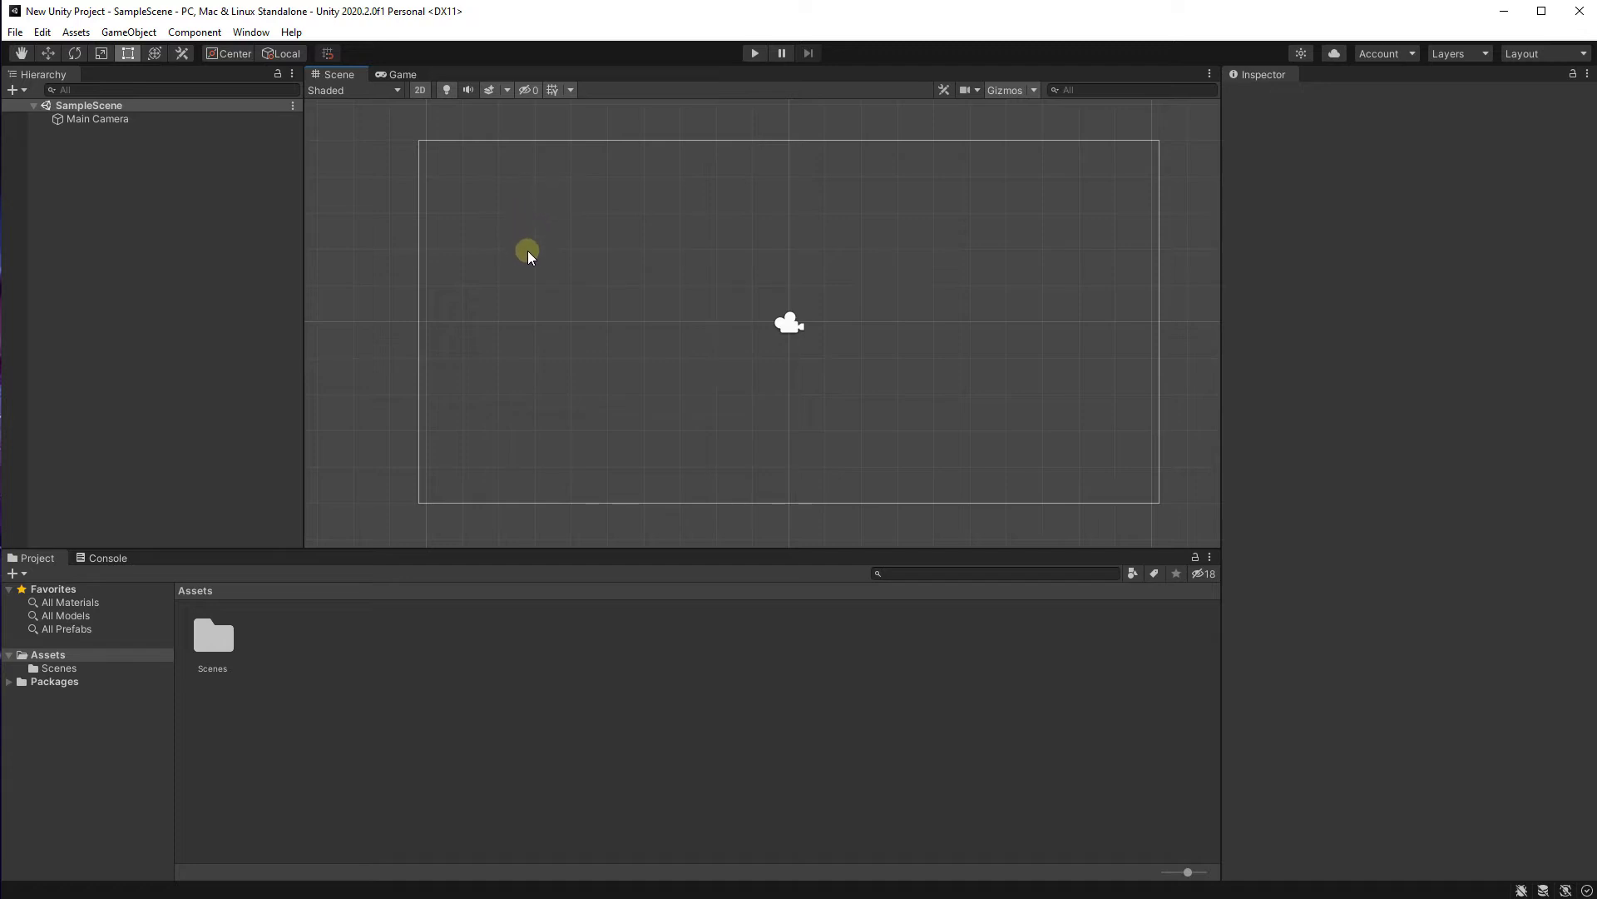
scroll(549, 253, down, 2)
mouse_move(571, 275)
middle_down()
mouse_move(492, 281)
mouse_move(586, 281)
middle_up()
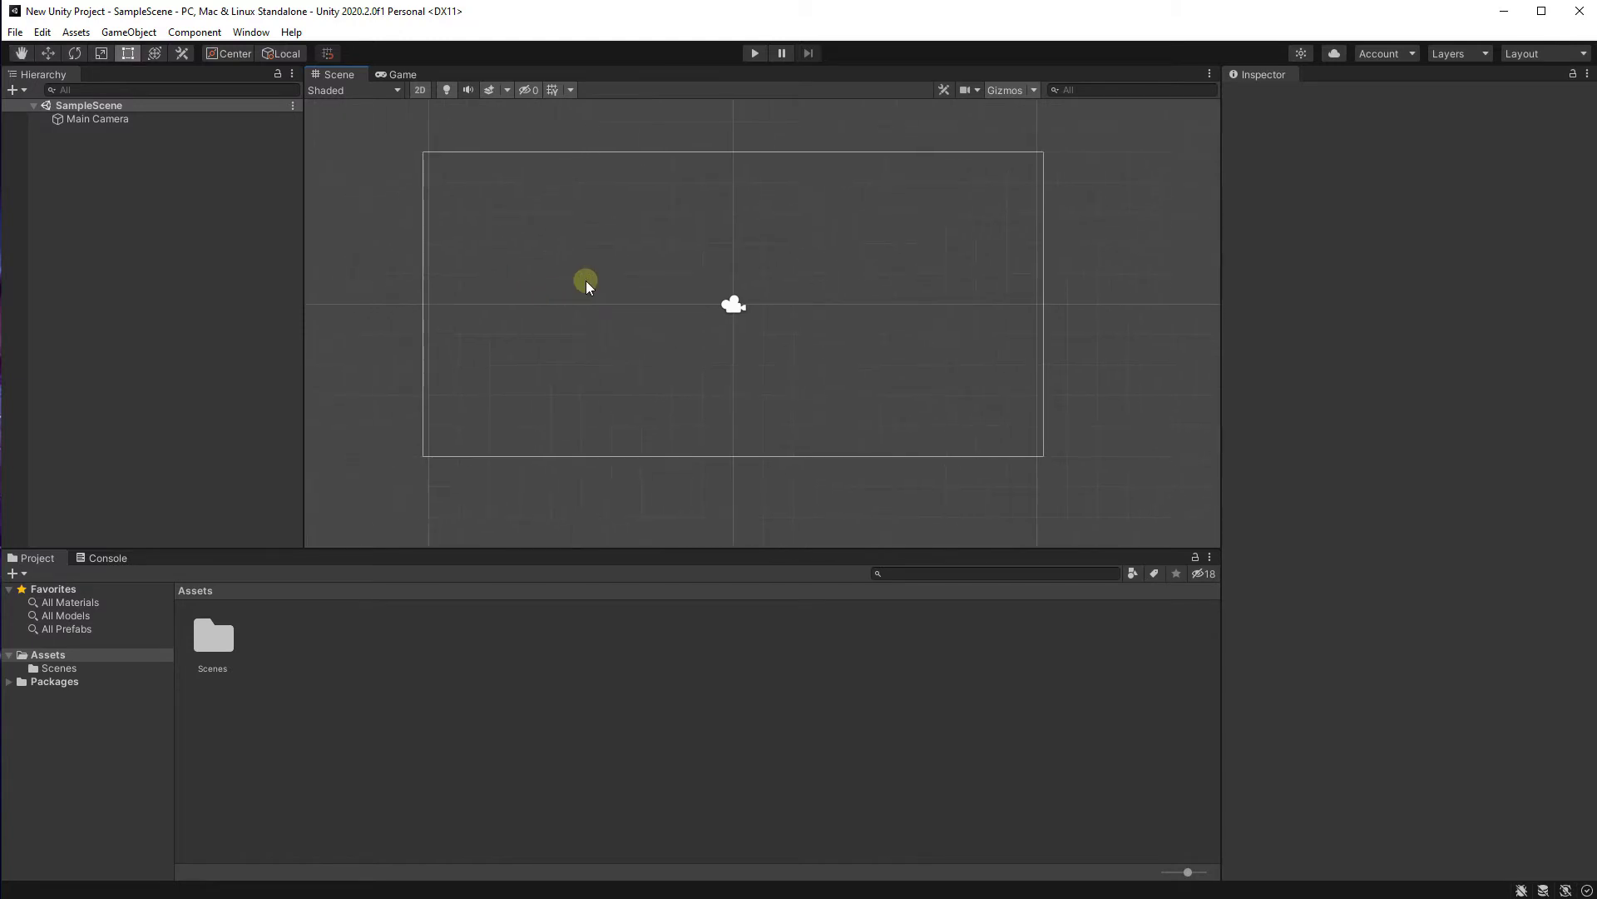
middle_drag(468, 253, 482, 260)
scroll(499, 266, up, 1)
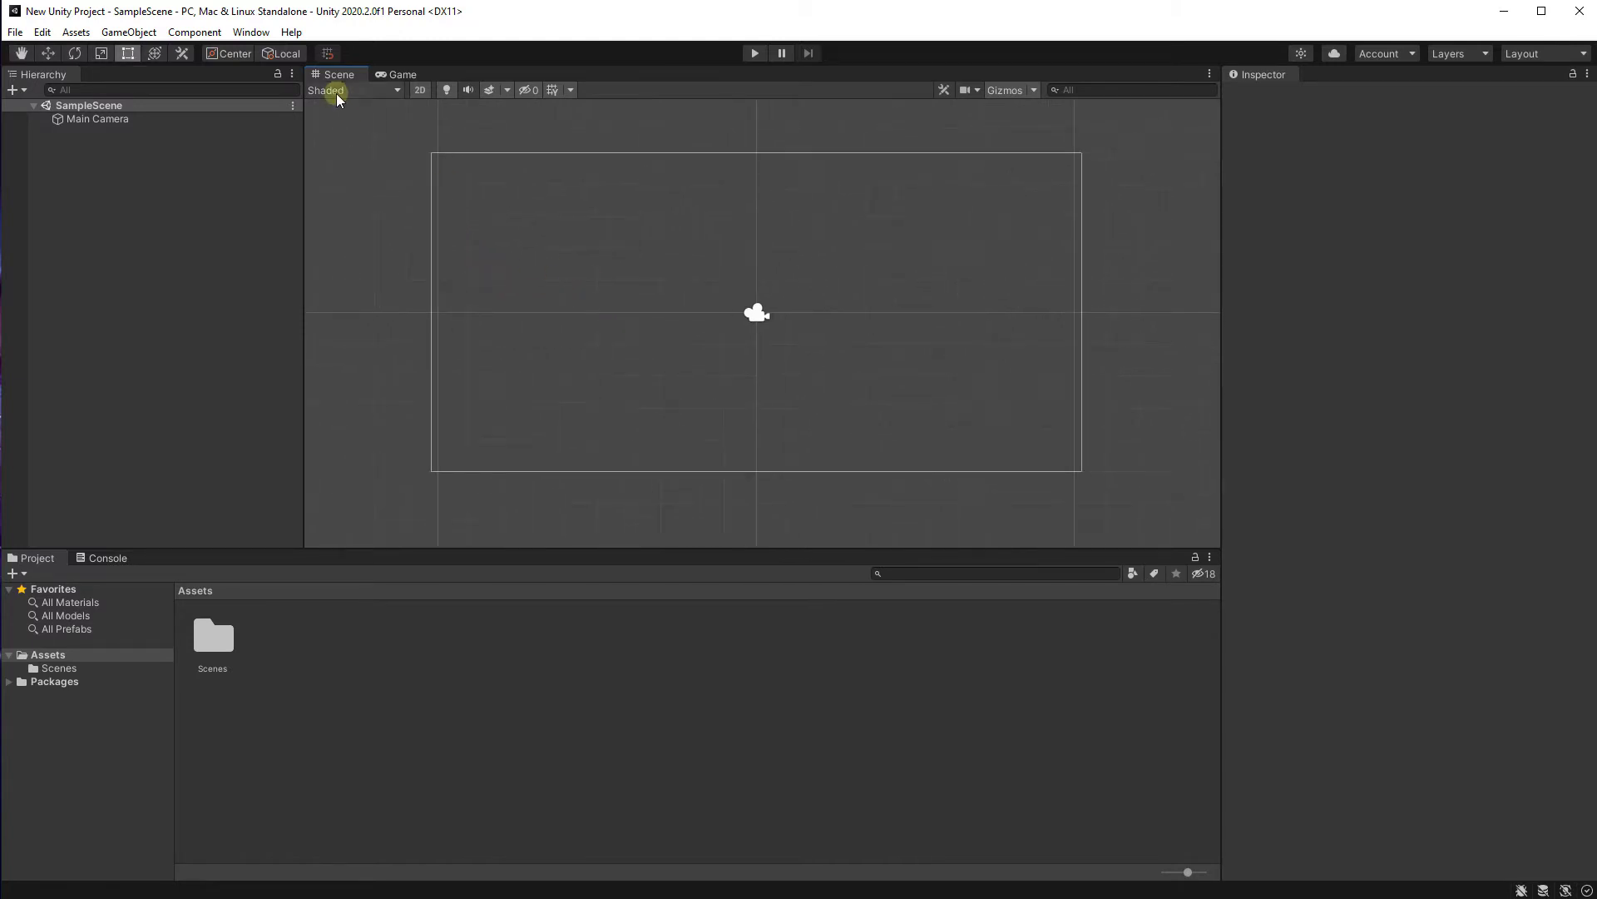
click(386, 78)
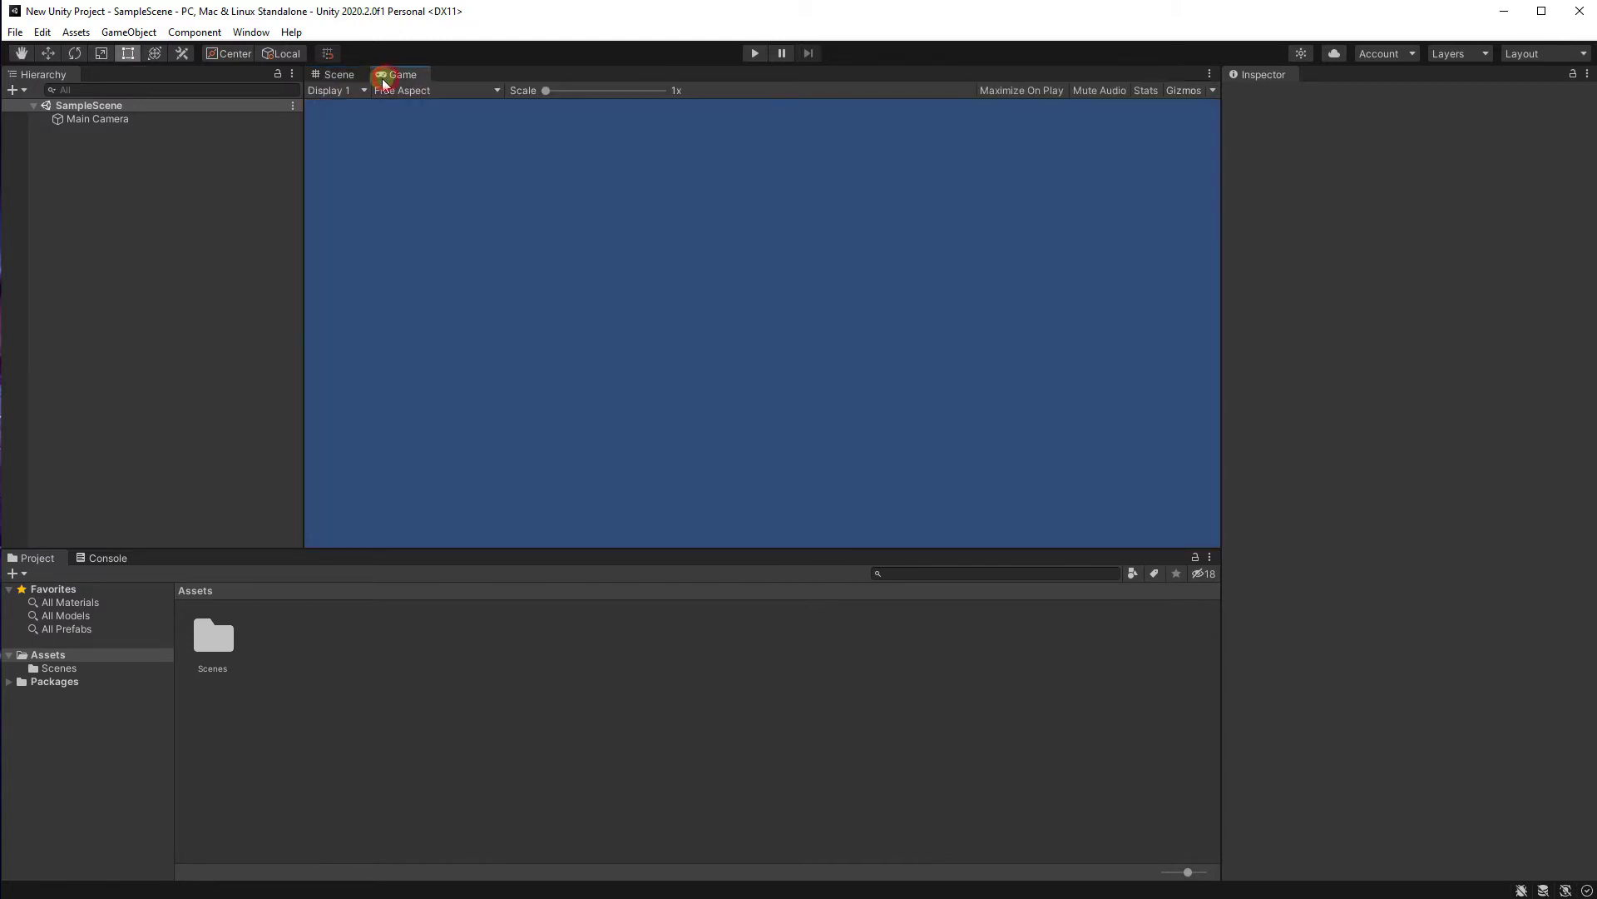
click(334, 80)
scroll(746, 333, down, 1)
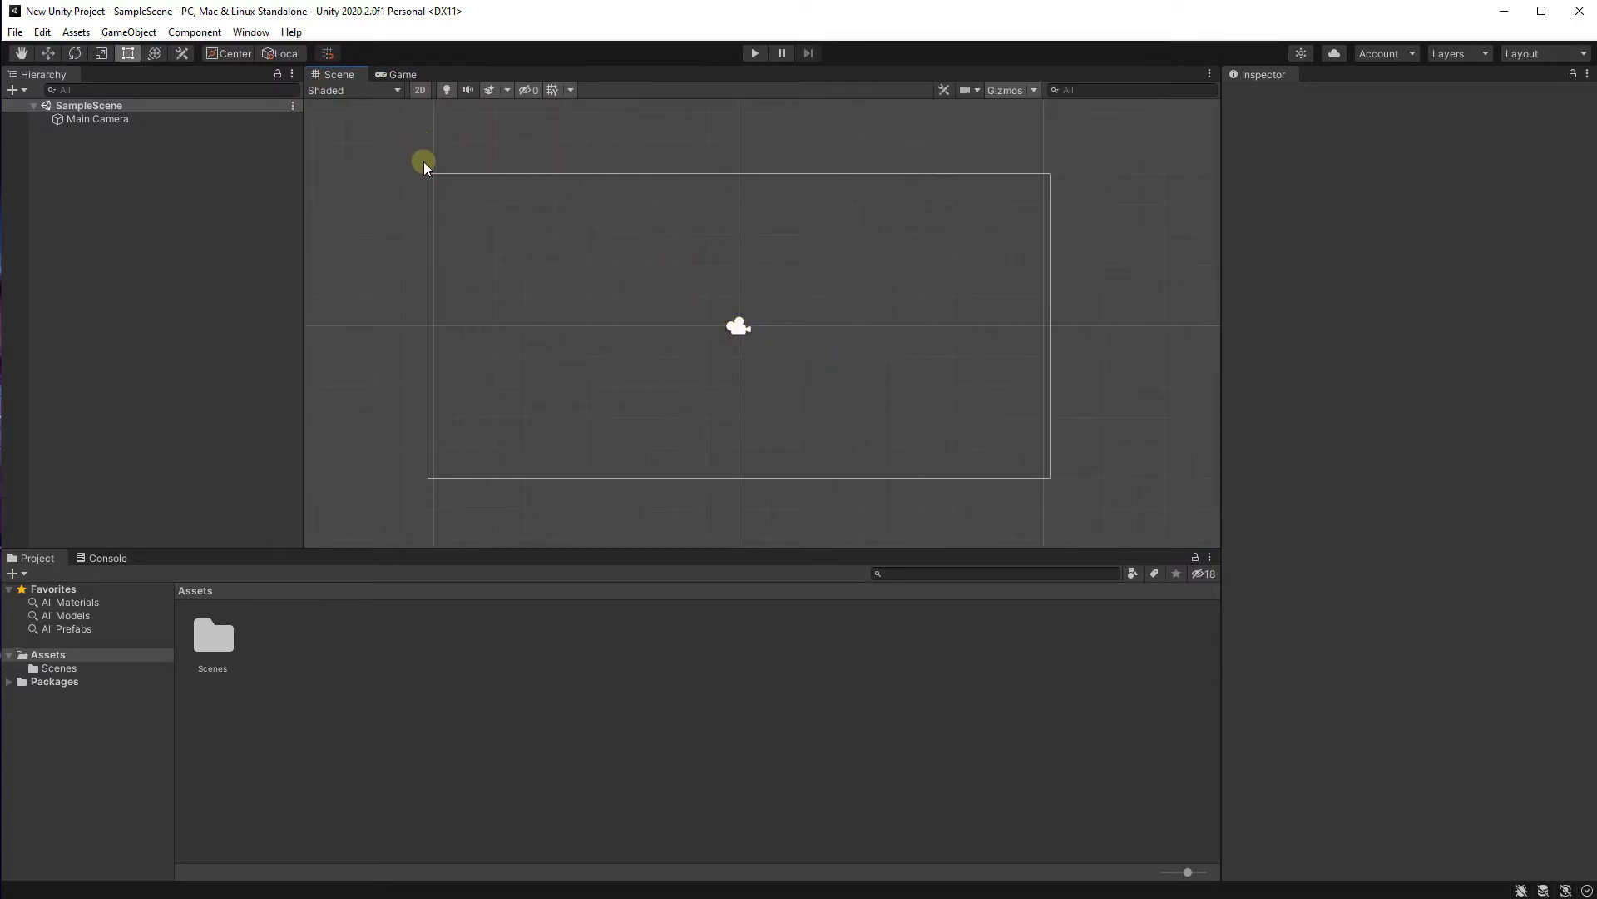
scroll(544, 327, up, 1)
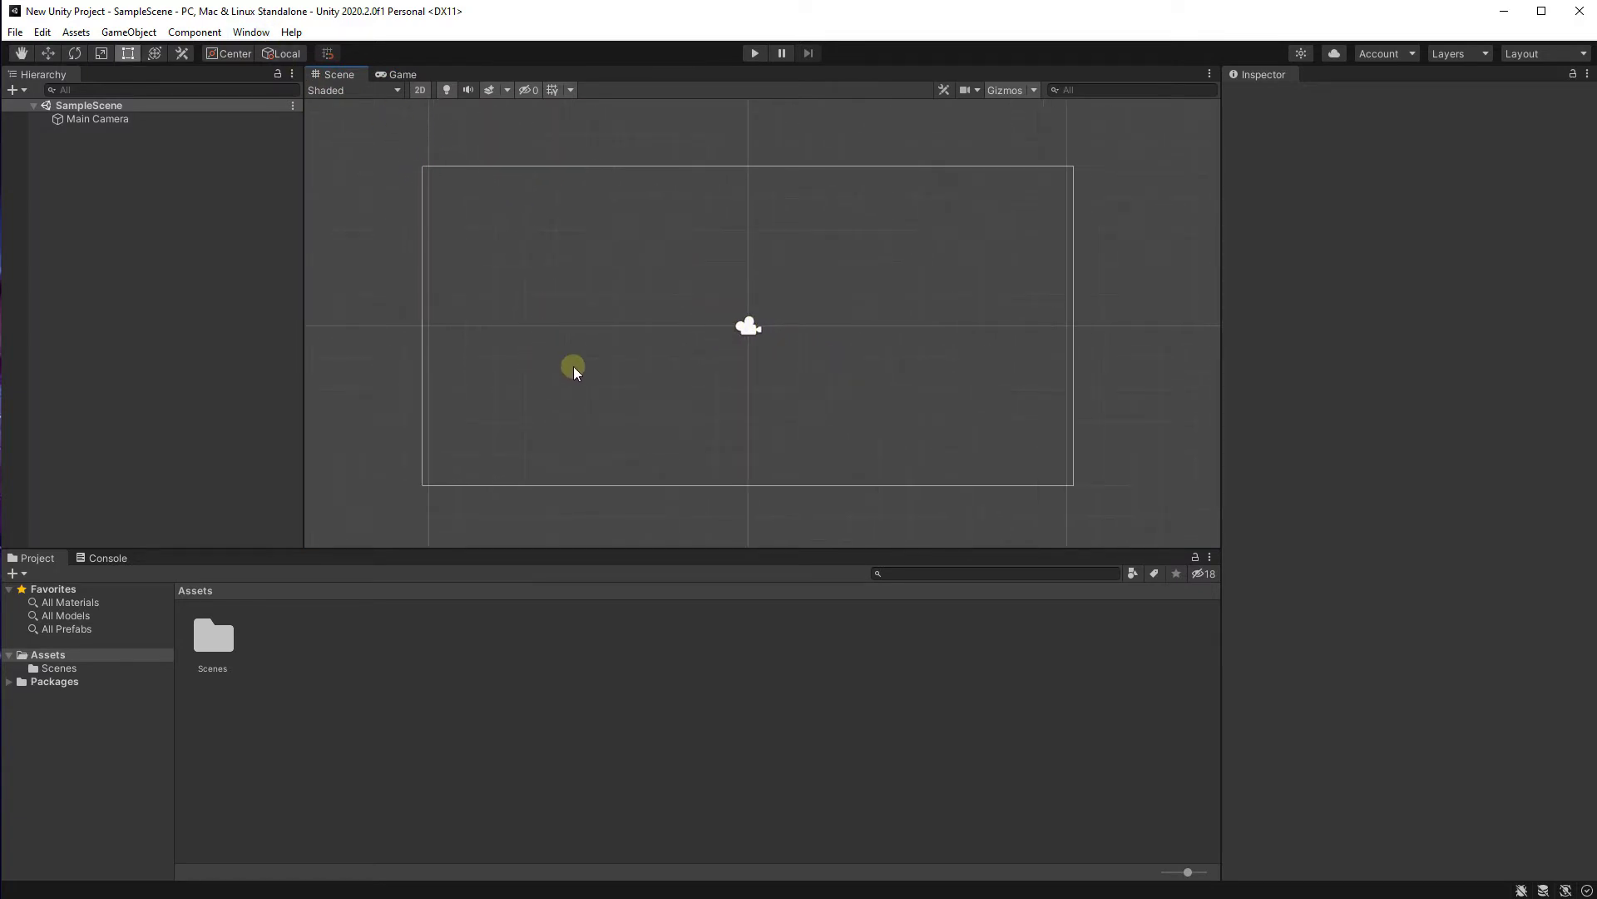
middle_drag(574, 370, 571, 283)
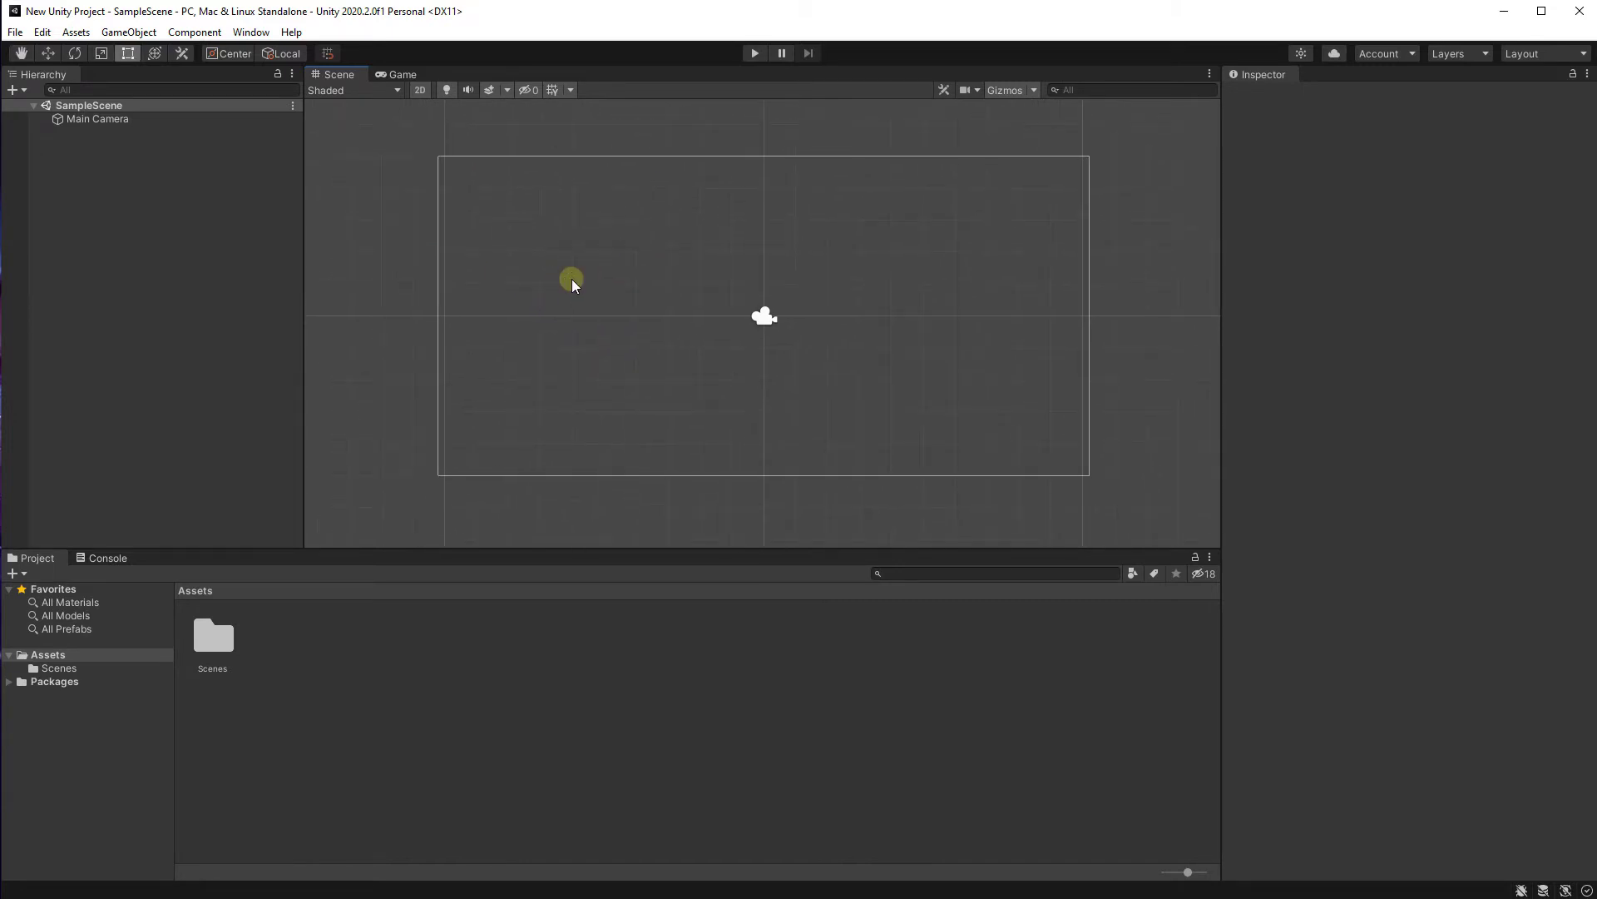
click(401, 75)
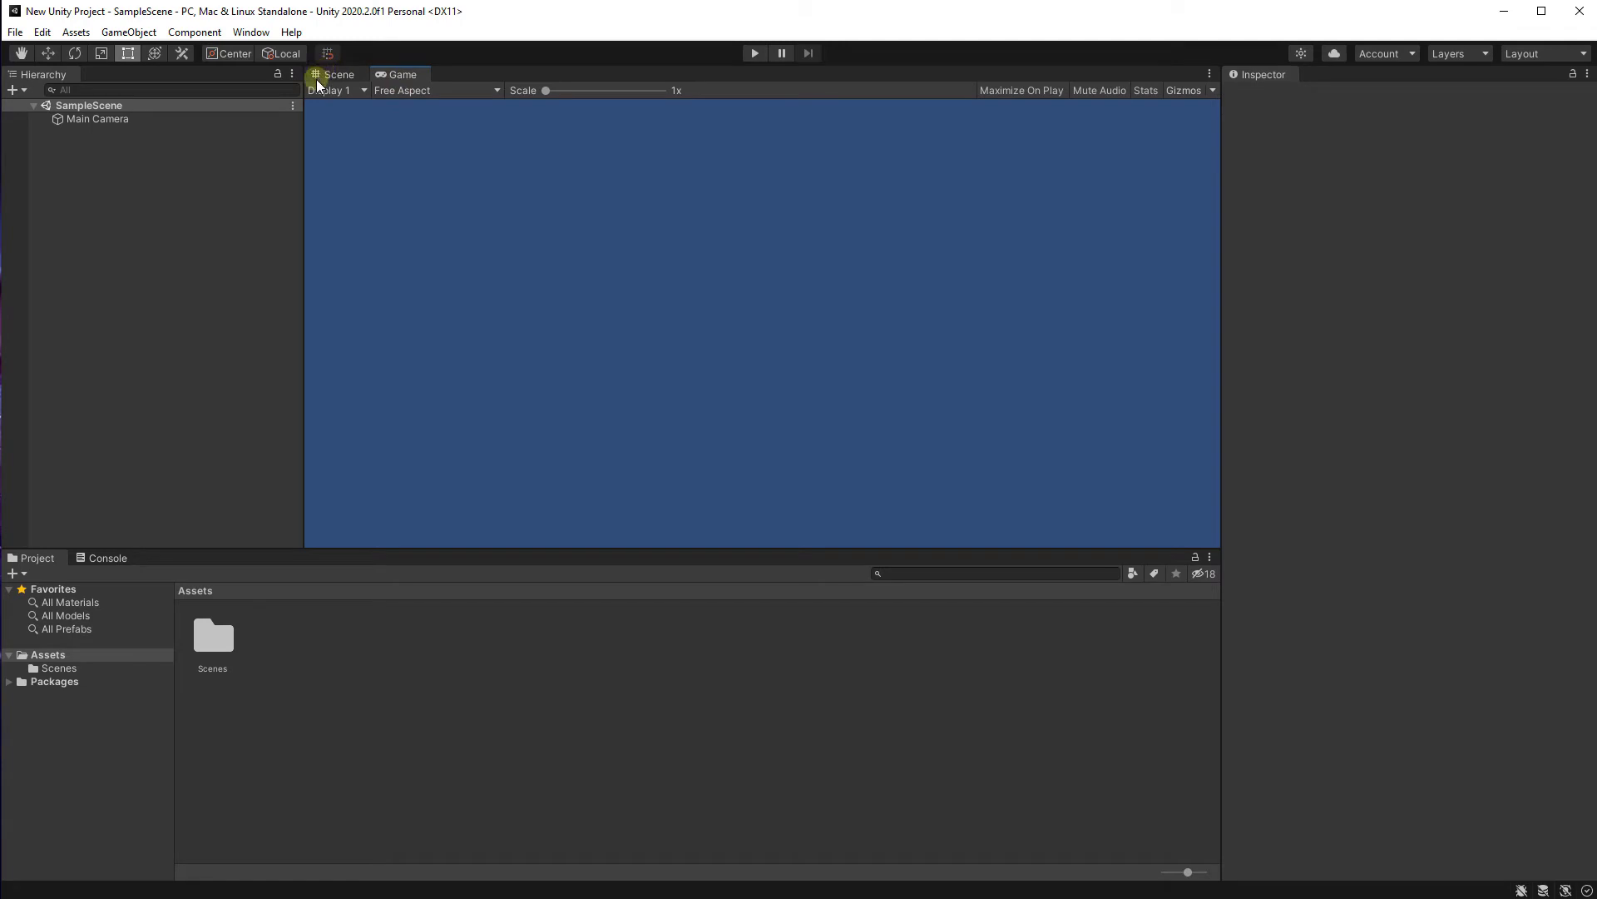
click(318, 79)
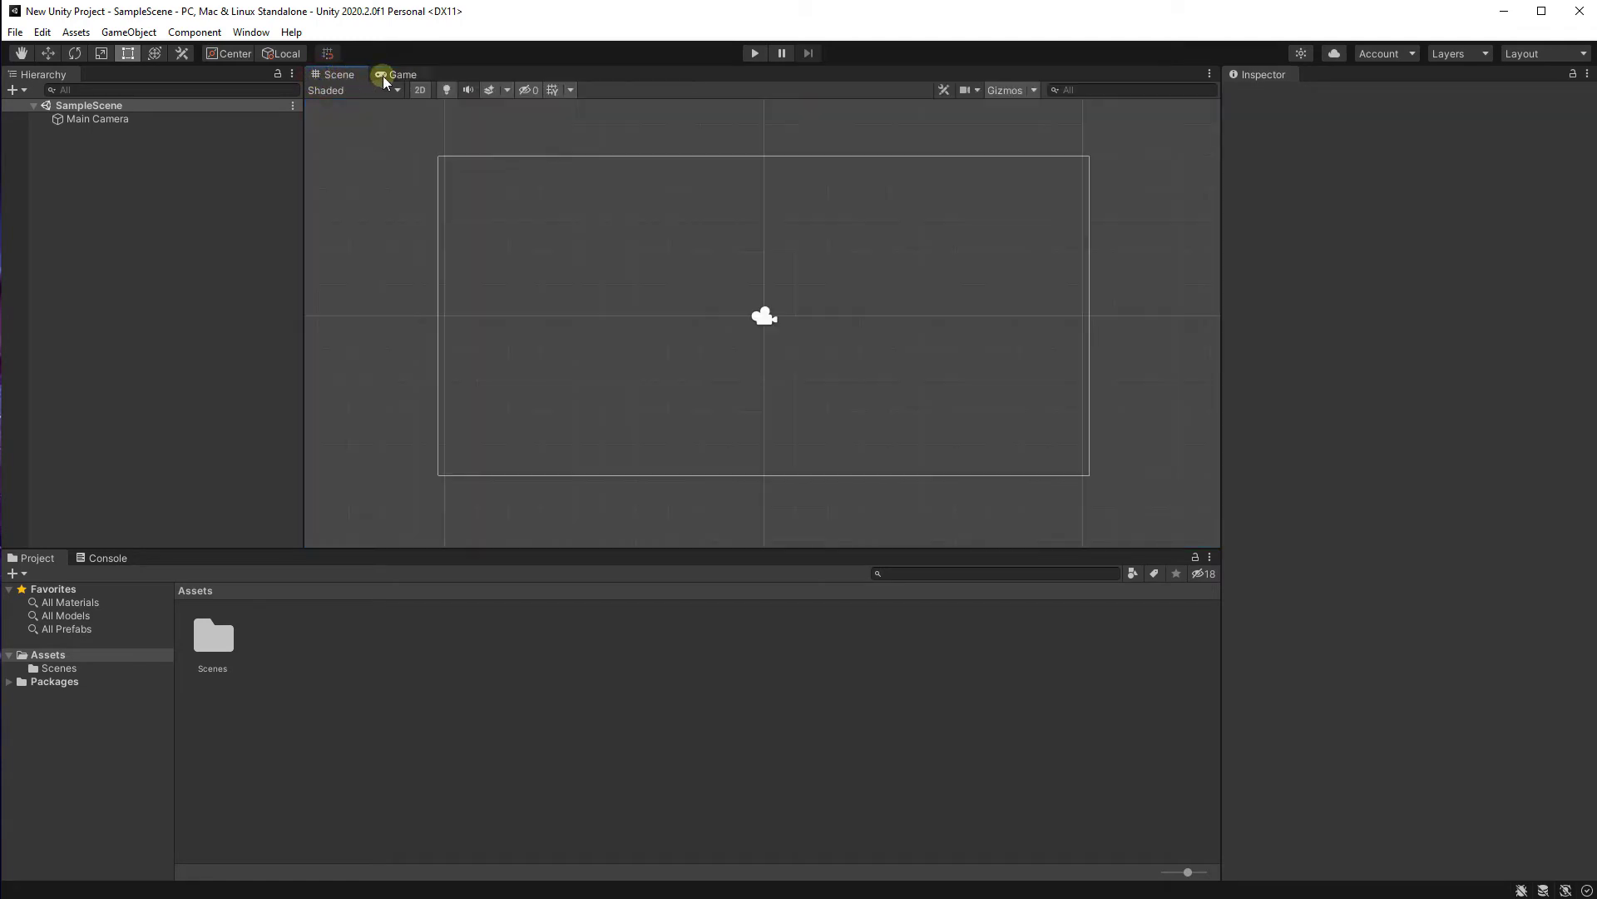
click(383, 77)
click(328, 74)
scroll(429, 272, up, 1)
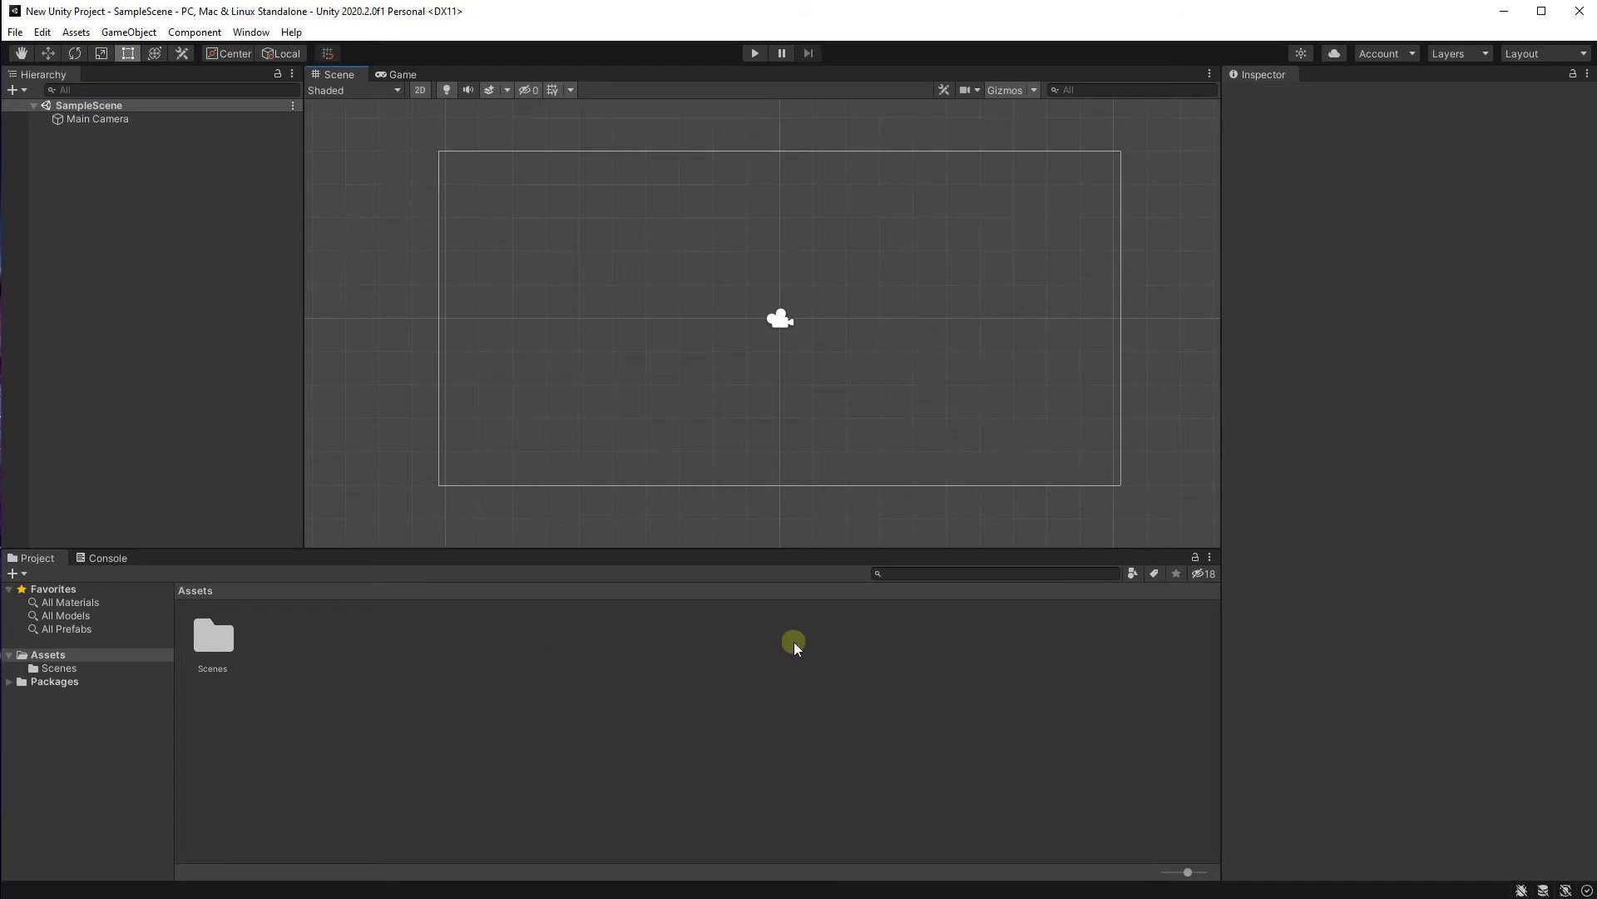
middle_drag(486, 367, 463, 374)
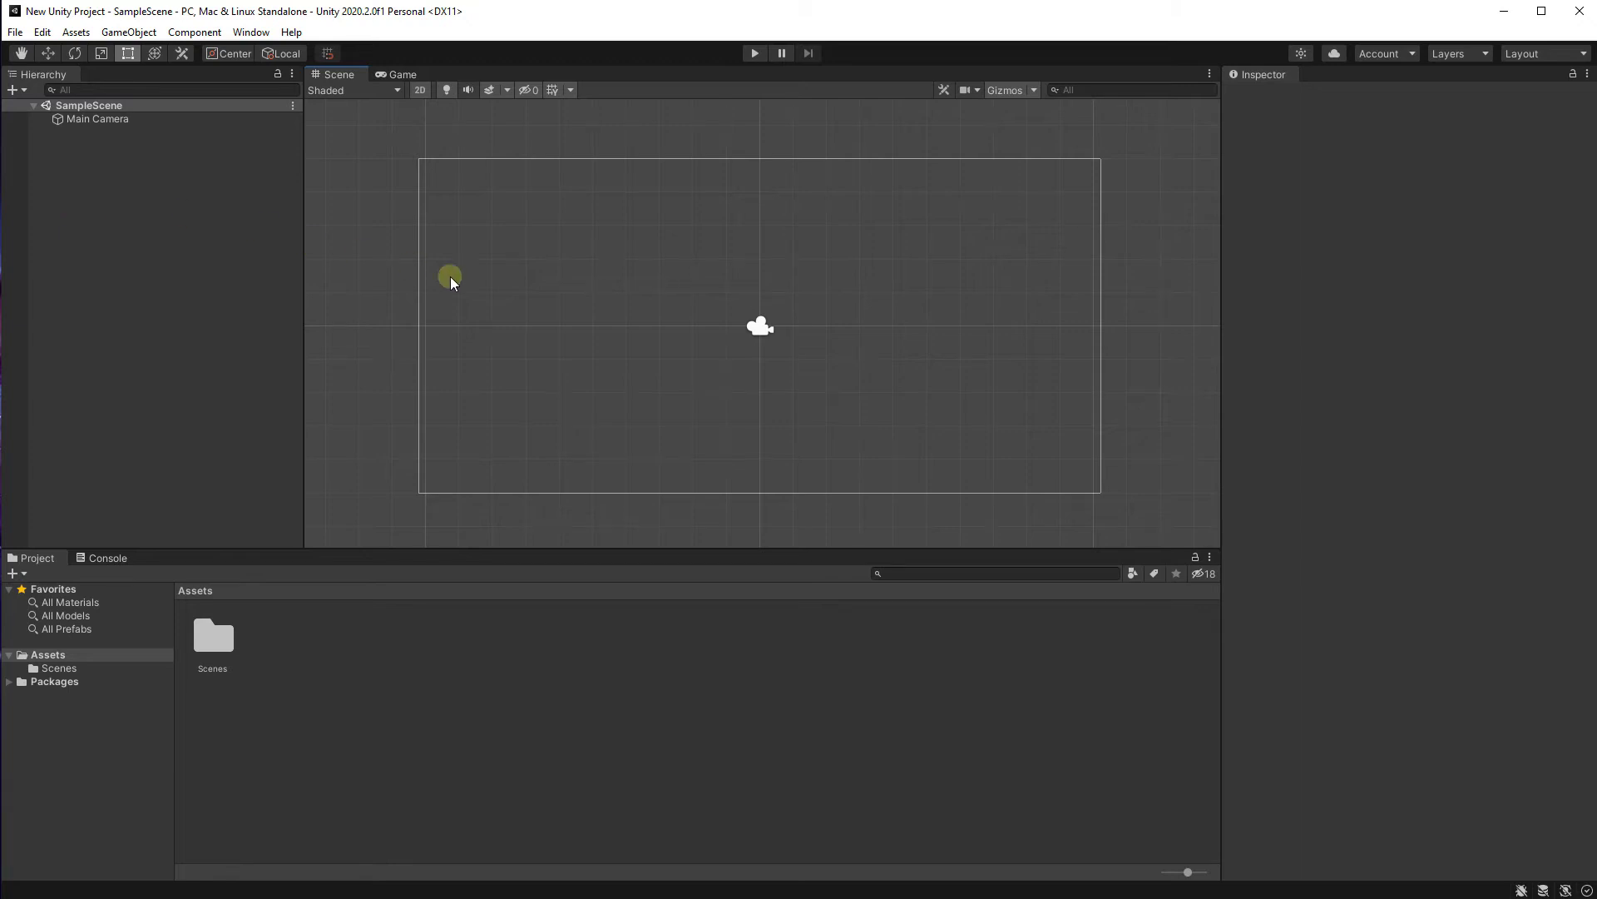
middle_drag(451, 277, 398, 255)
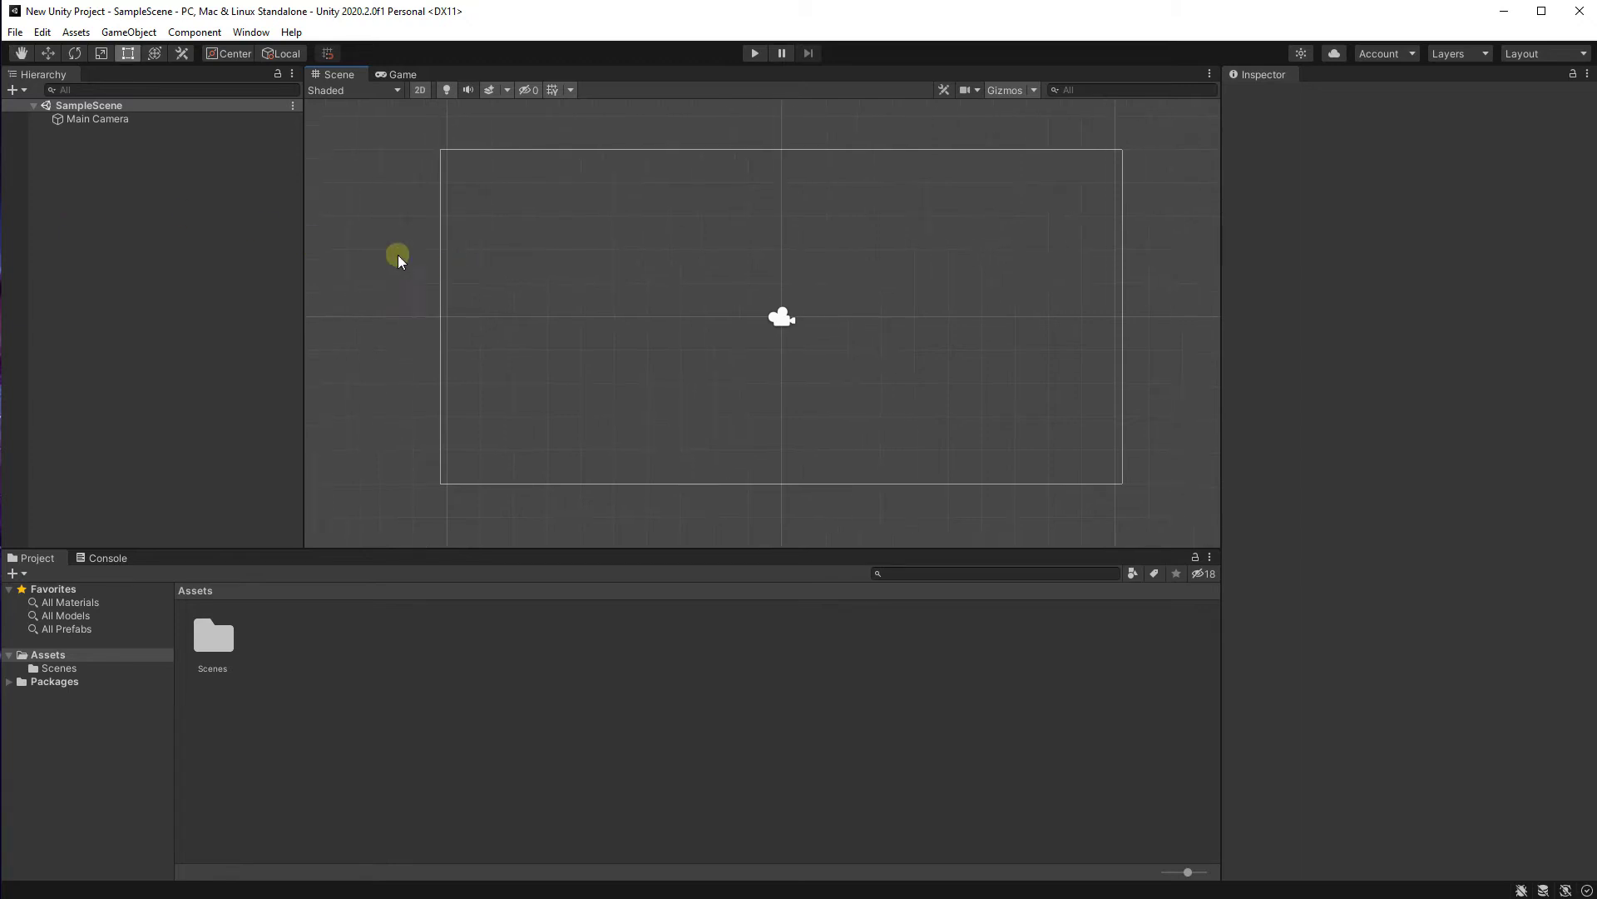
- Select the Main Camera to inspect its solid-colour, orthographic size-5 settings at 0, 0, -10
click(127, 123)
scroll(811, 333, up, 2)
middle_drag(826, 312, 743, 325)
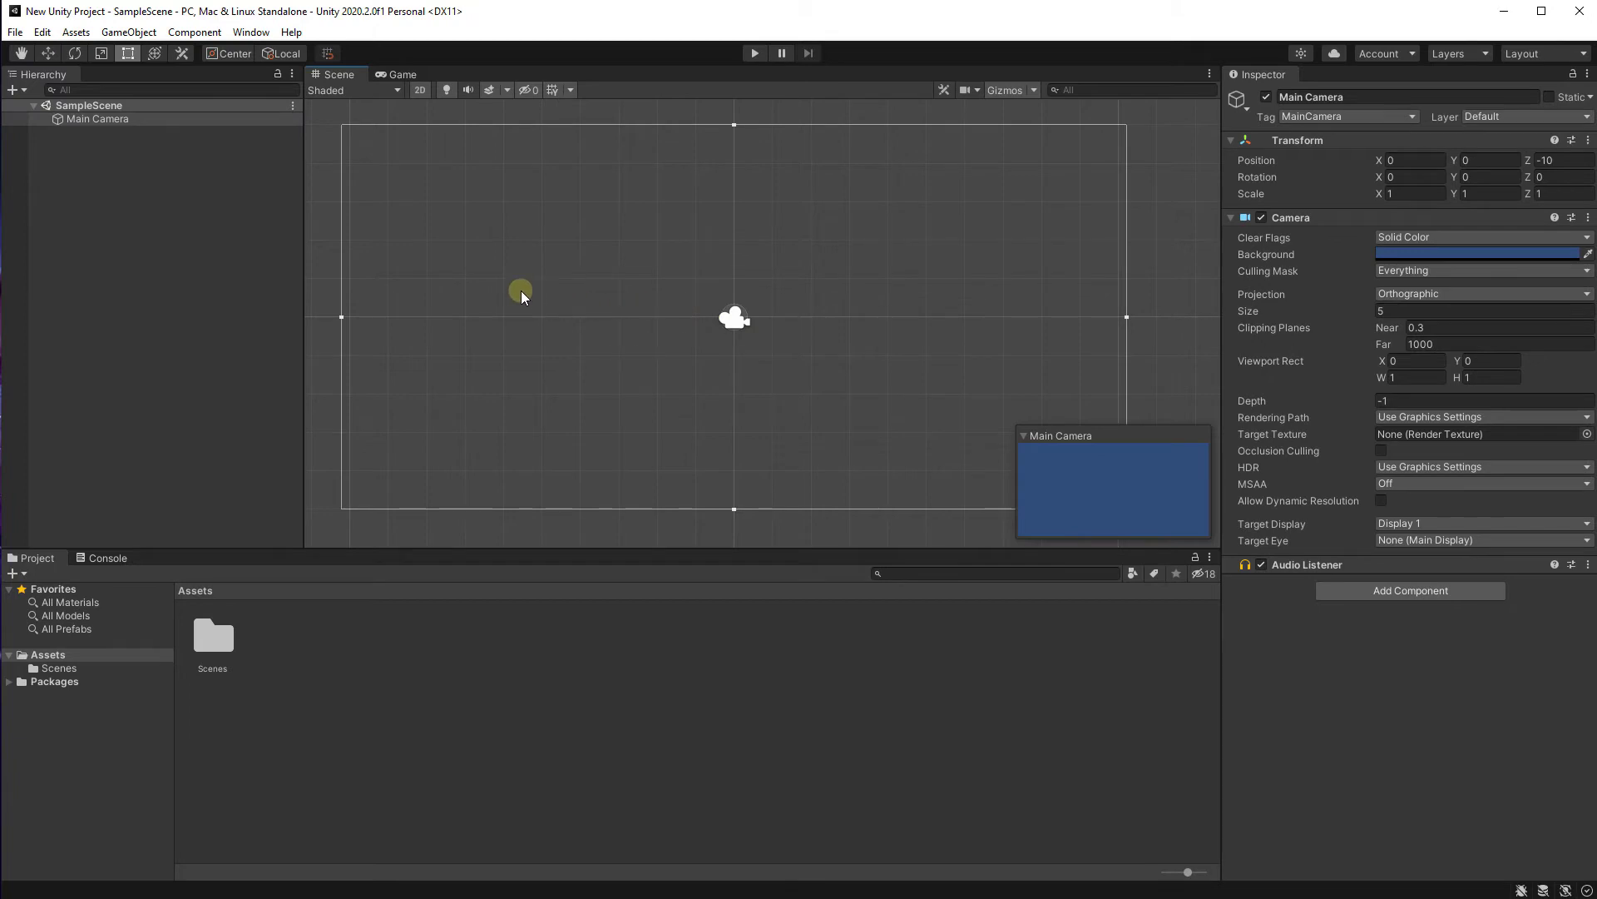
click(130, 254)
click(201, 119)
scroll(801, 352, down, 1)
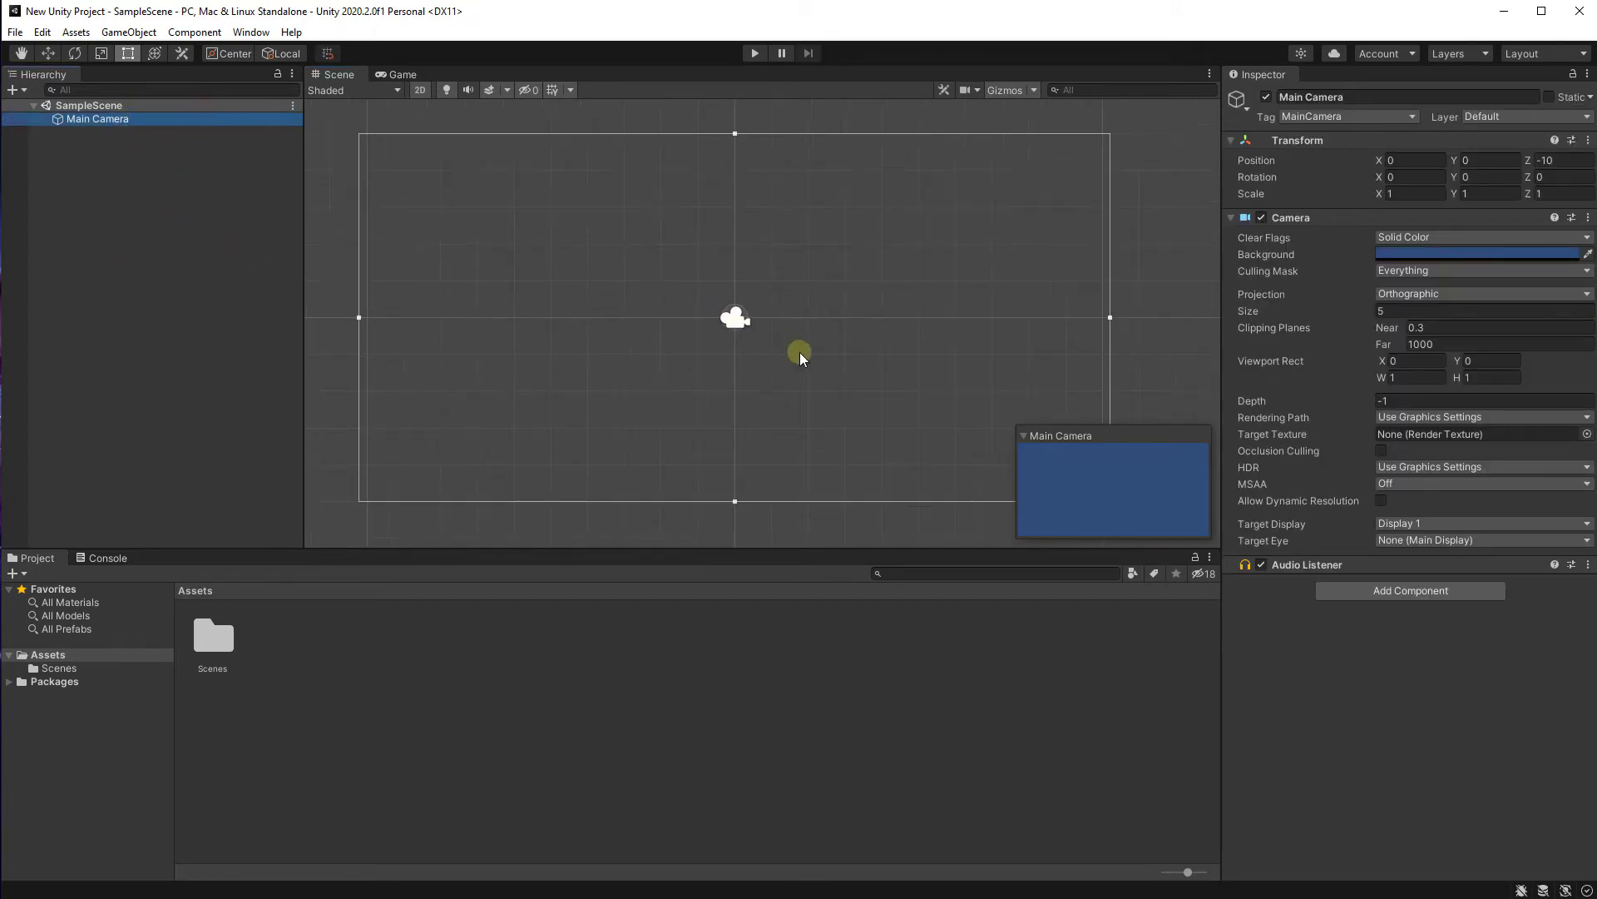
scroll(749, 301, up, 1)
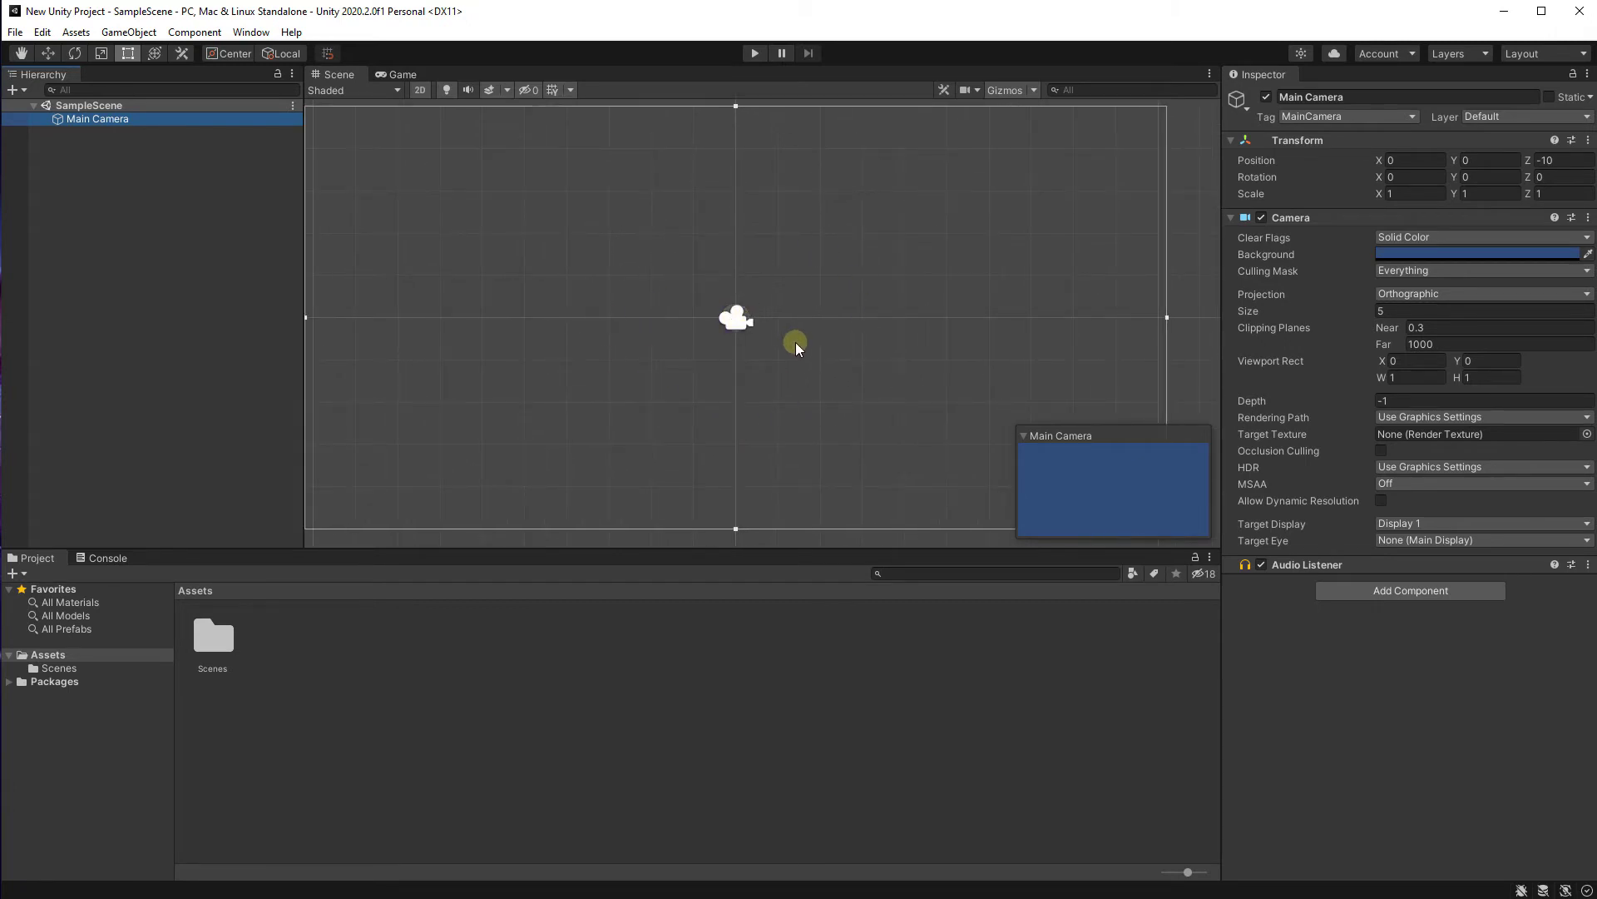
scroll(786, 364, down, 1)
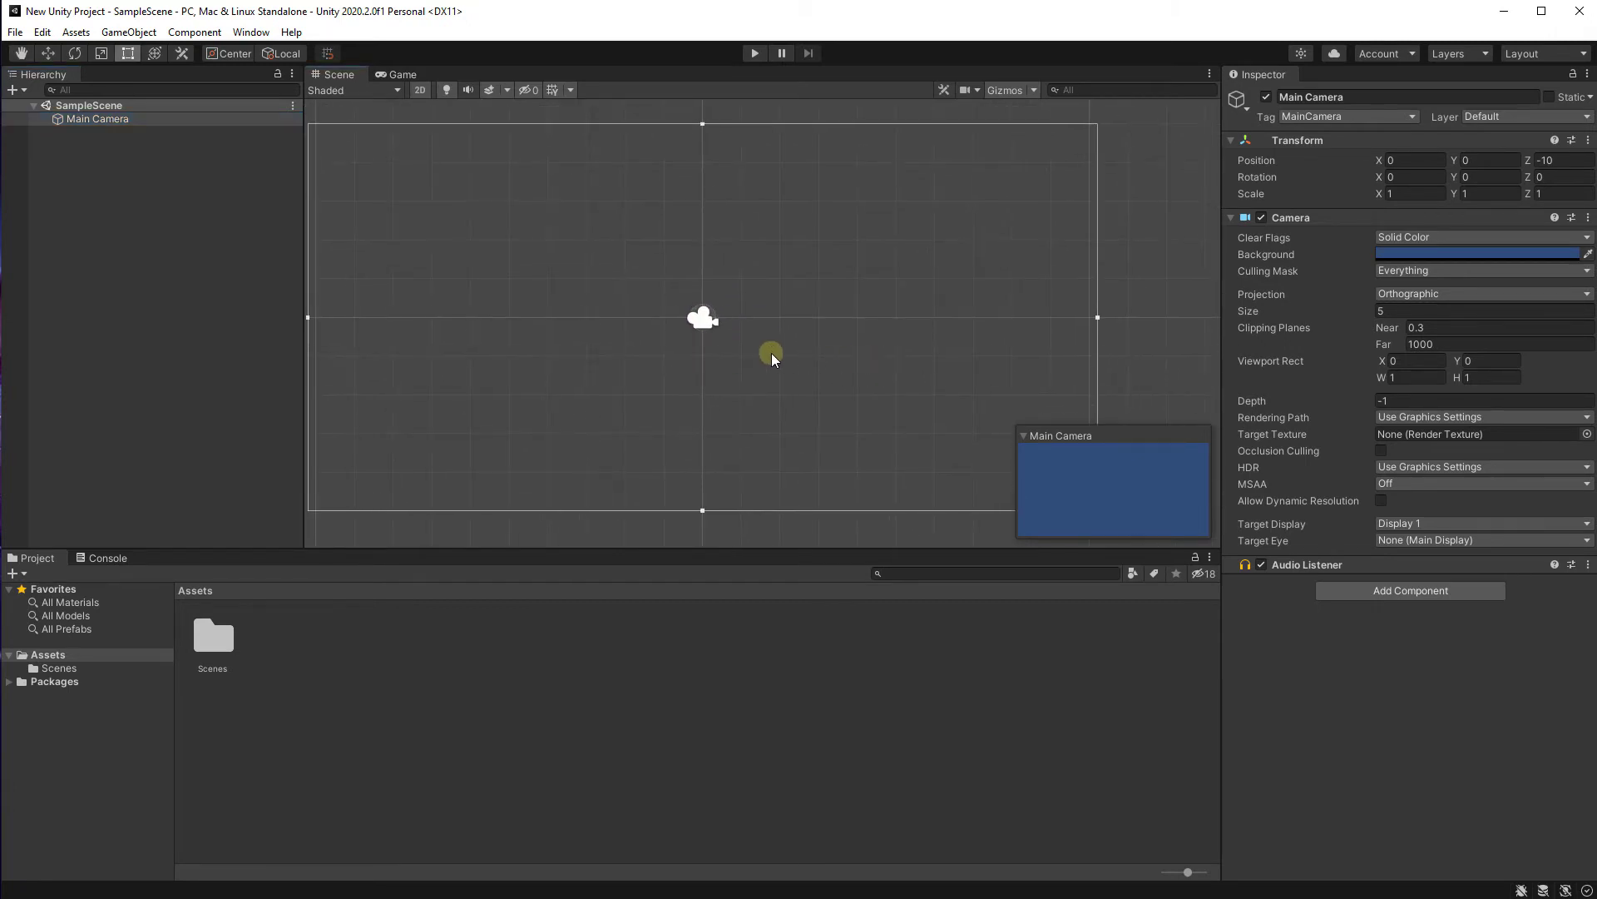
middle_drag(771, 353, 801, 335)
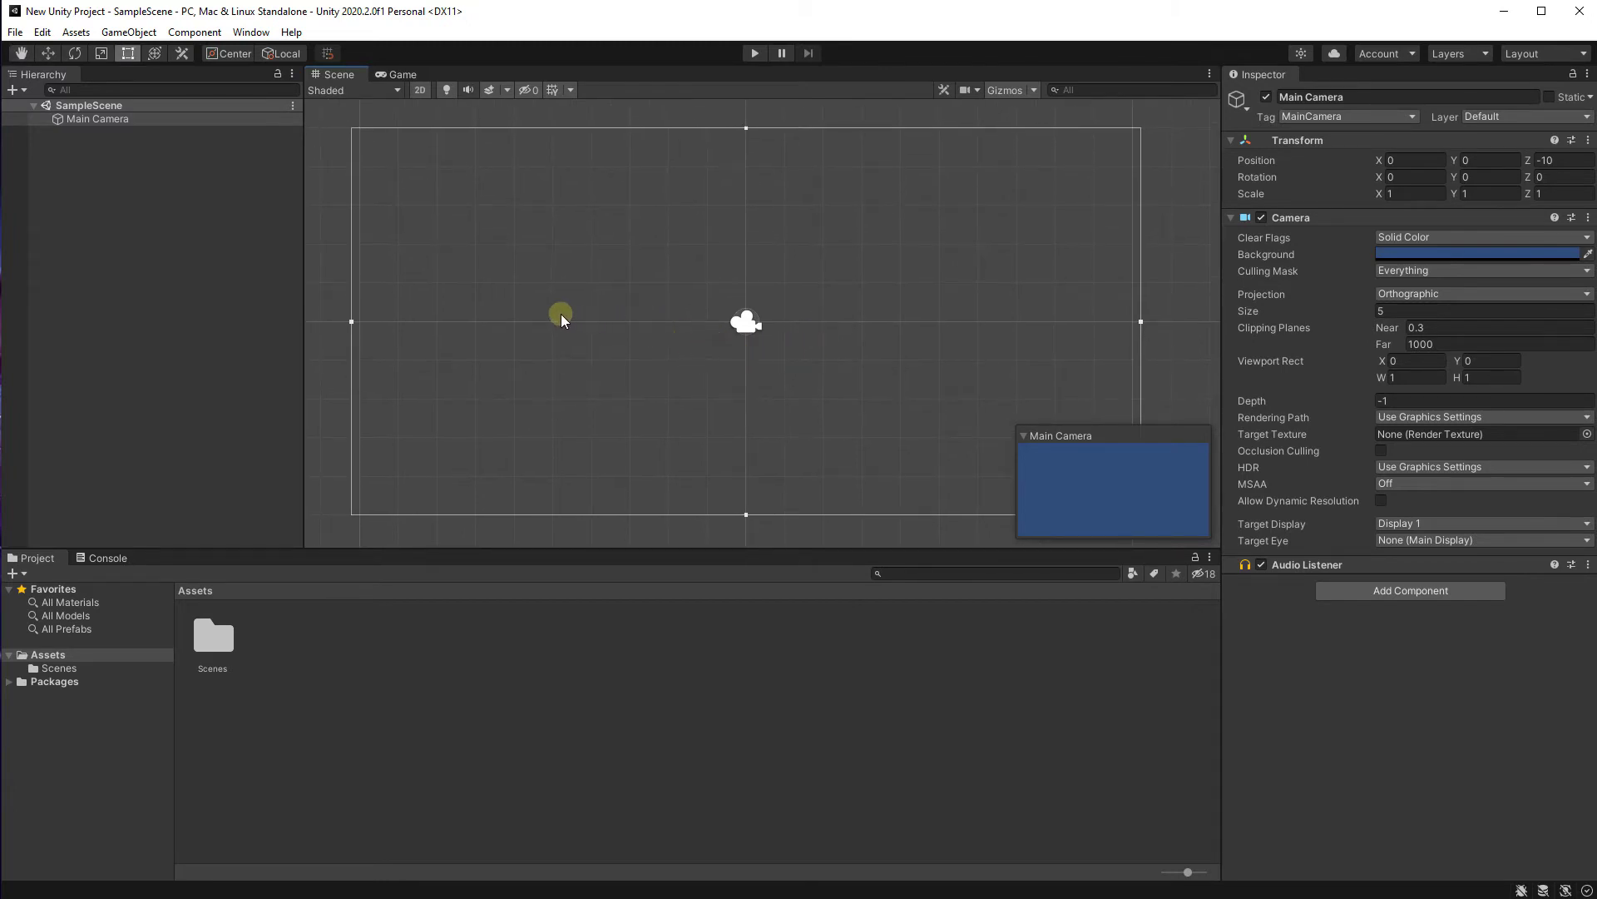
- Deselect the Main Camera and readjust the Scene view zoom and pan
click(332, 263)
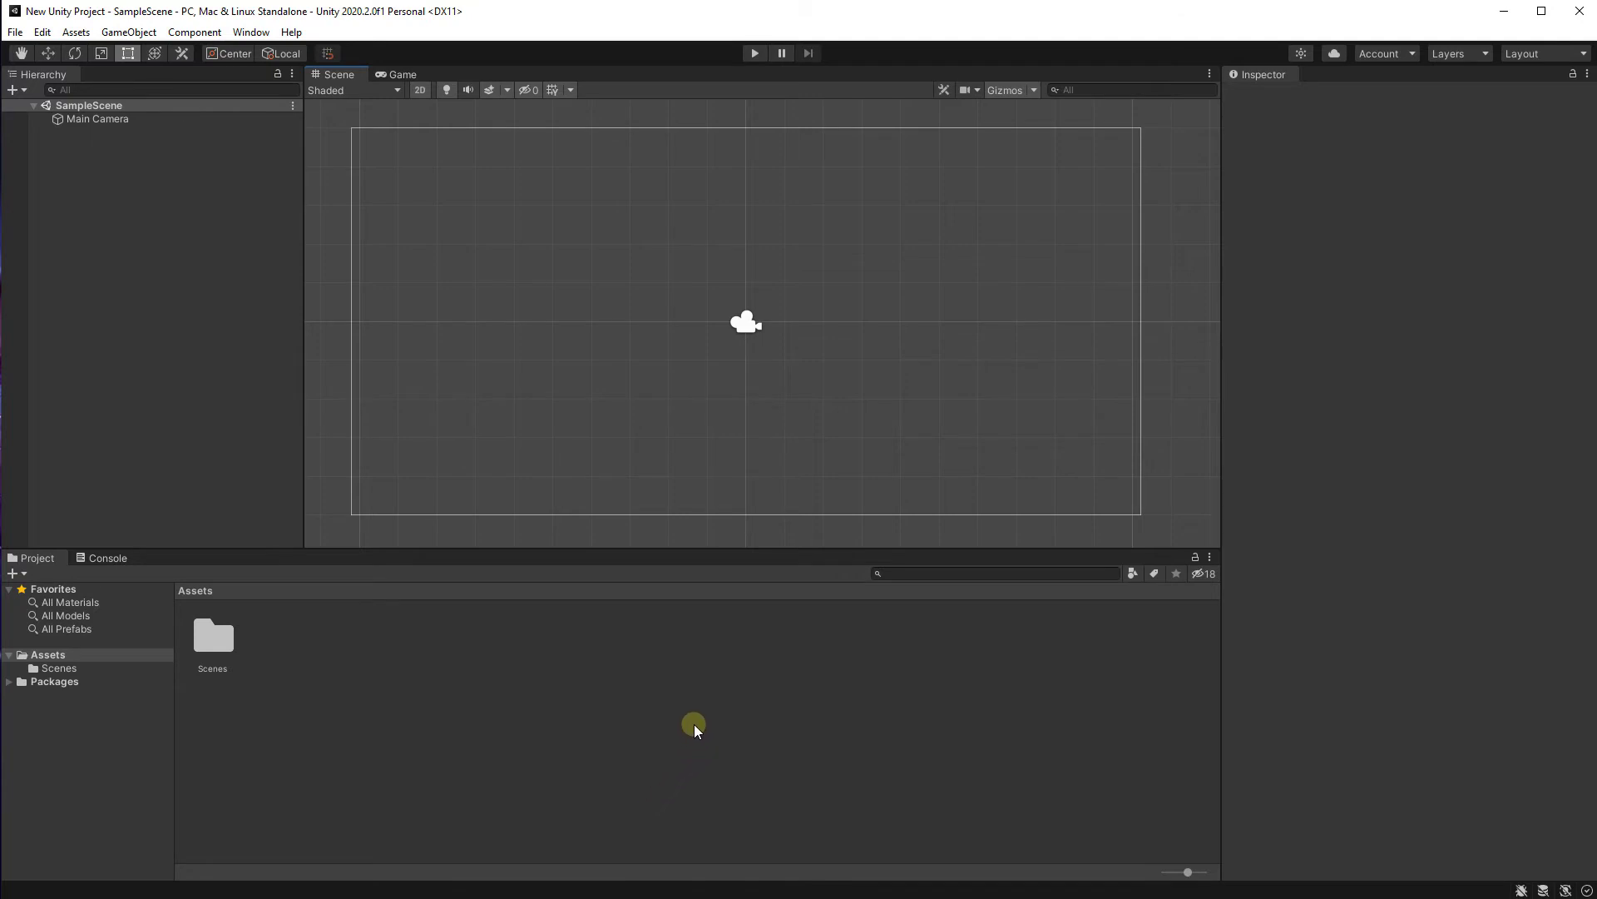
scroll(515, 525, down, 2)
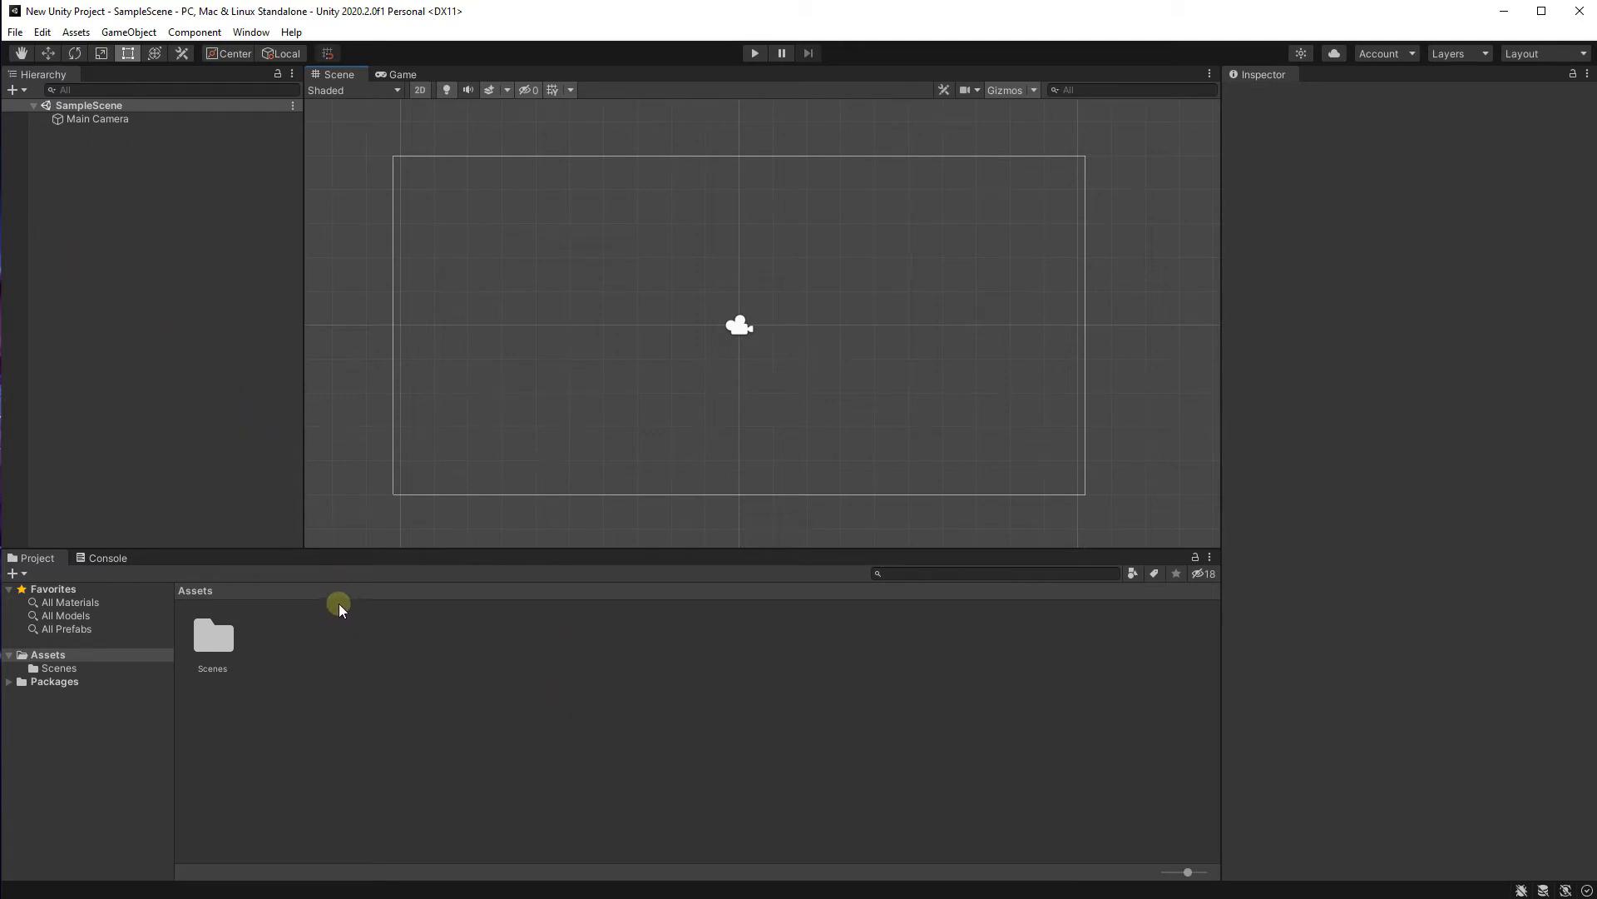
scroll(499, 421, up, 2)
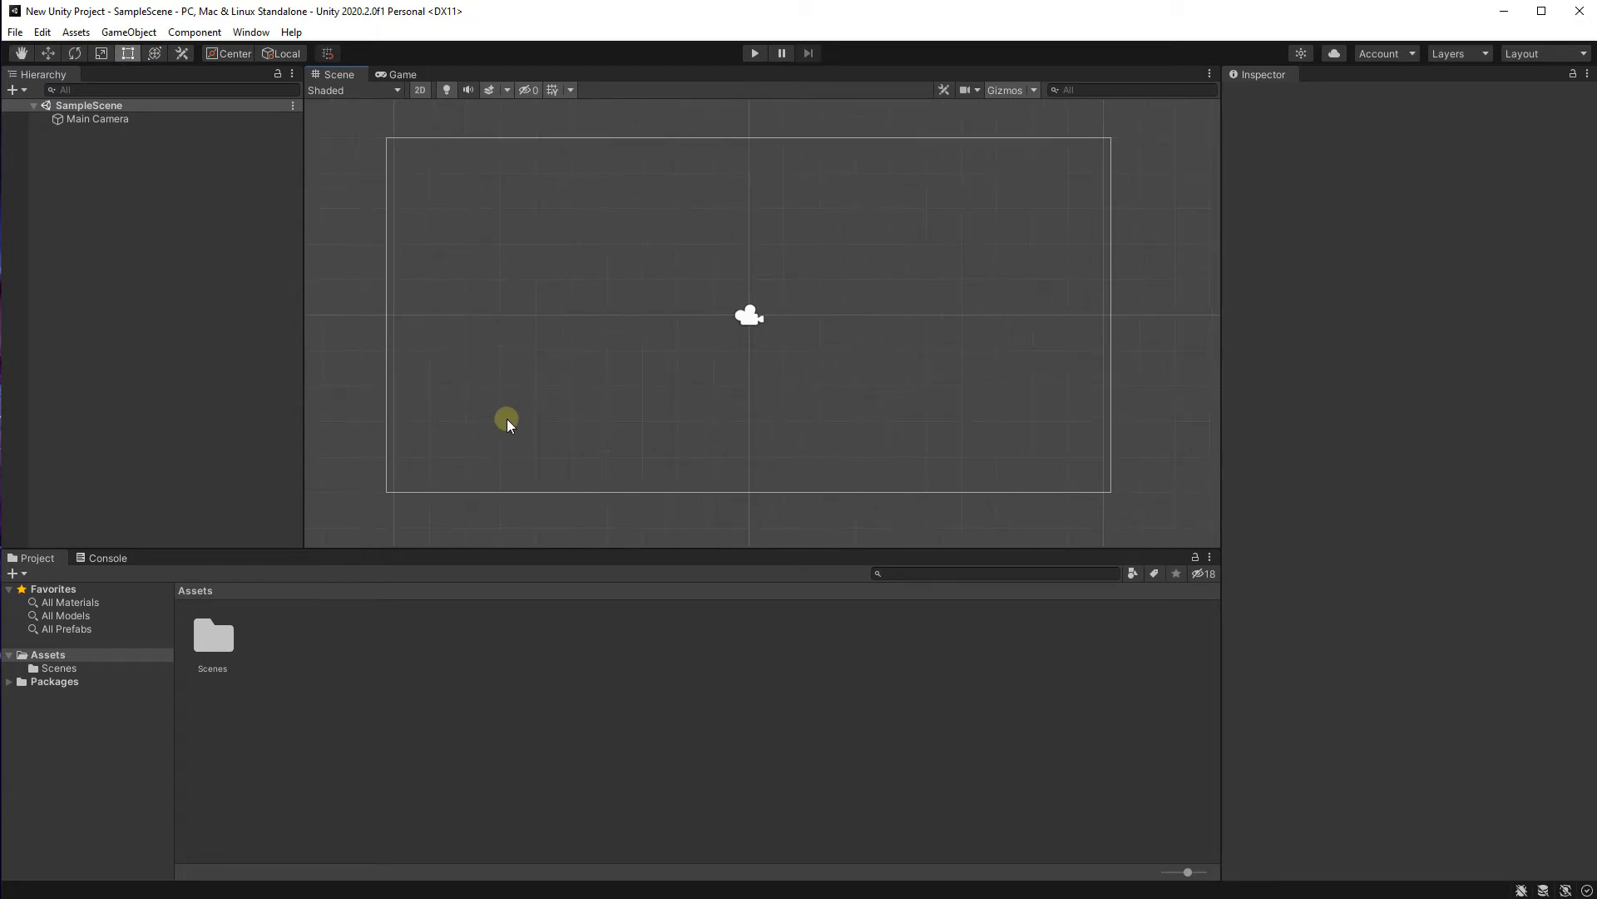
mouse_move(507, 418)
middle_down()
mouse_move(499, 432)
mouse_move(513, 403)
mouse_move(506, 429)
middle_up()
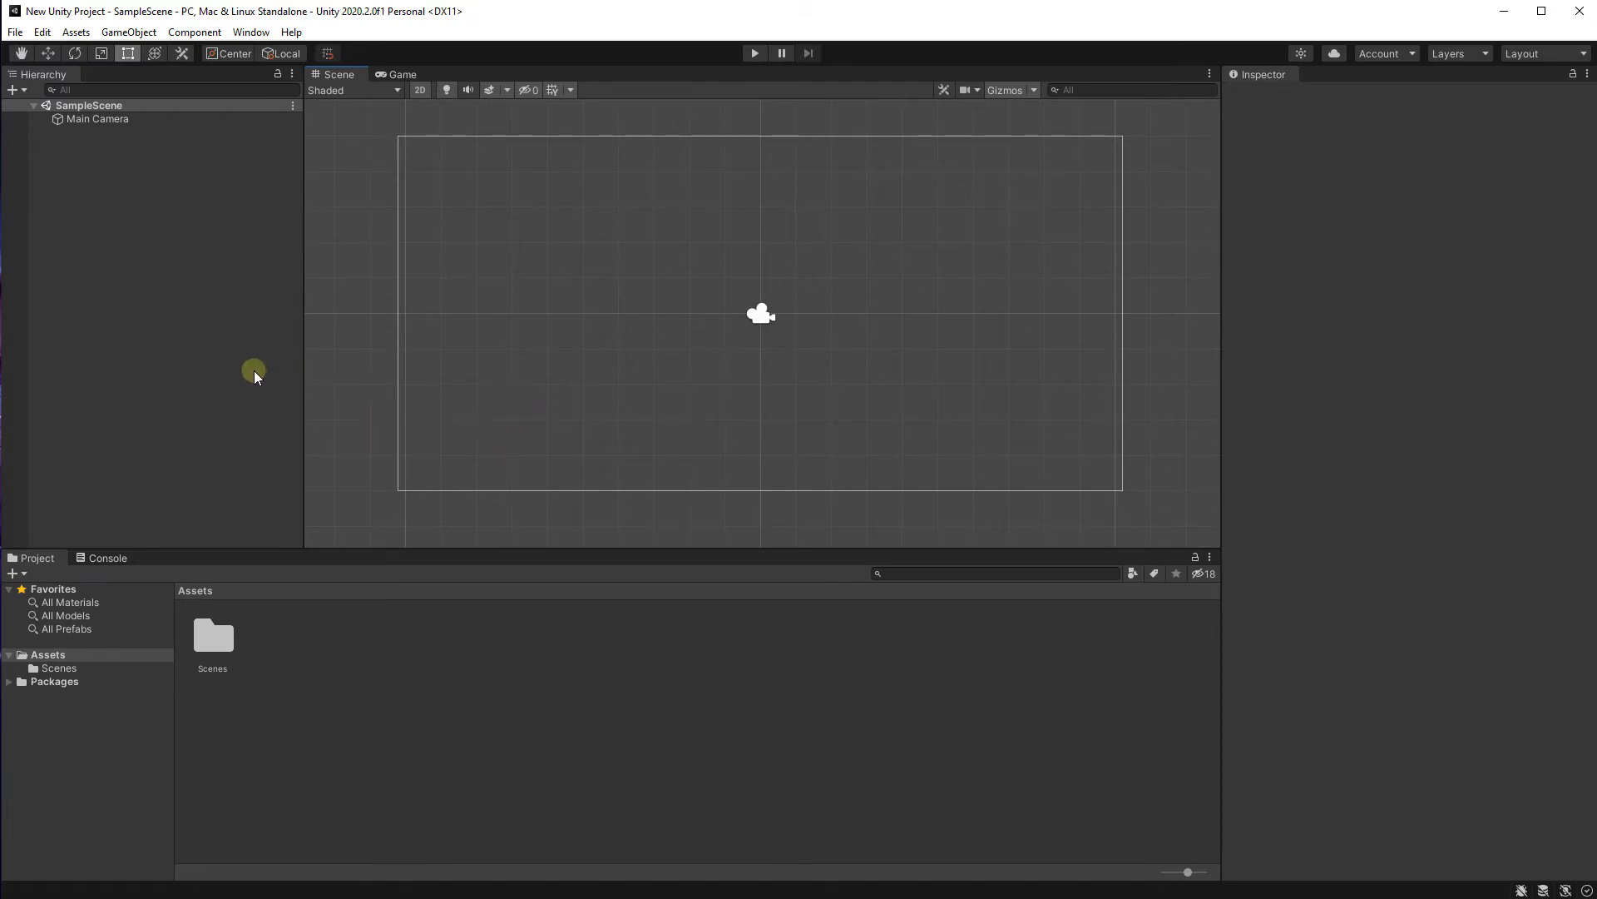
- Create a Square sprite via the Hierarchy's 2D Object > Sprites menu
right_click(133, 227)
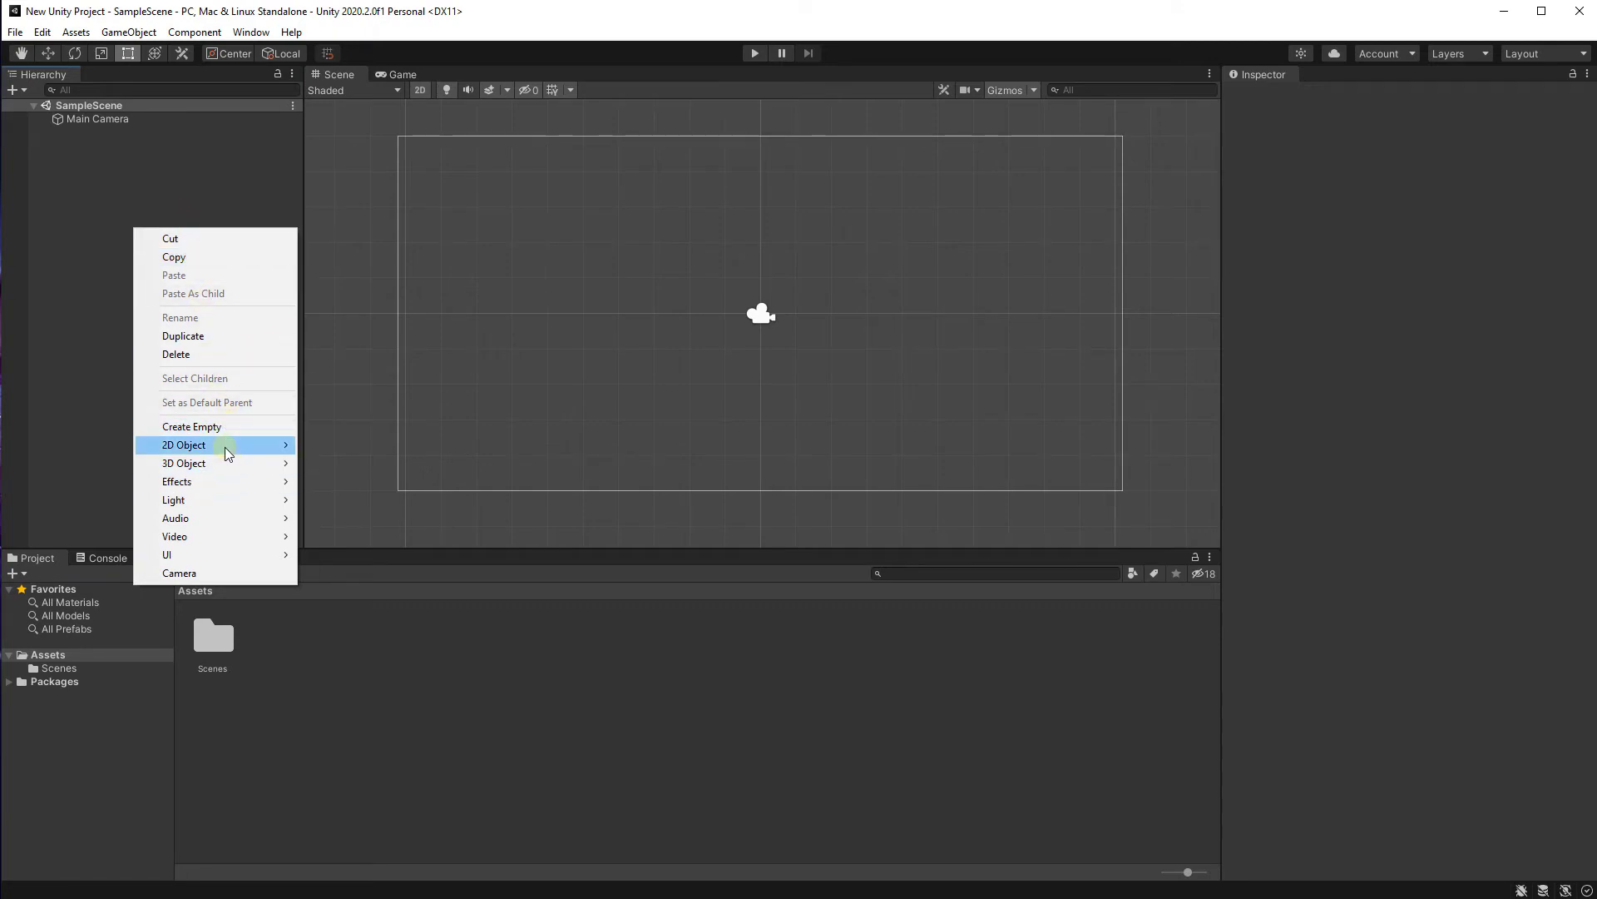
mouse_move(230, 449)
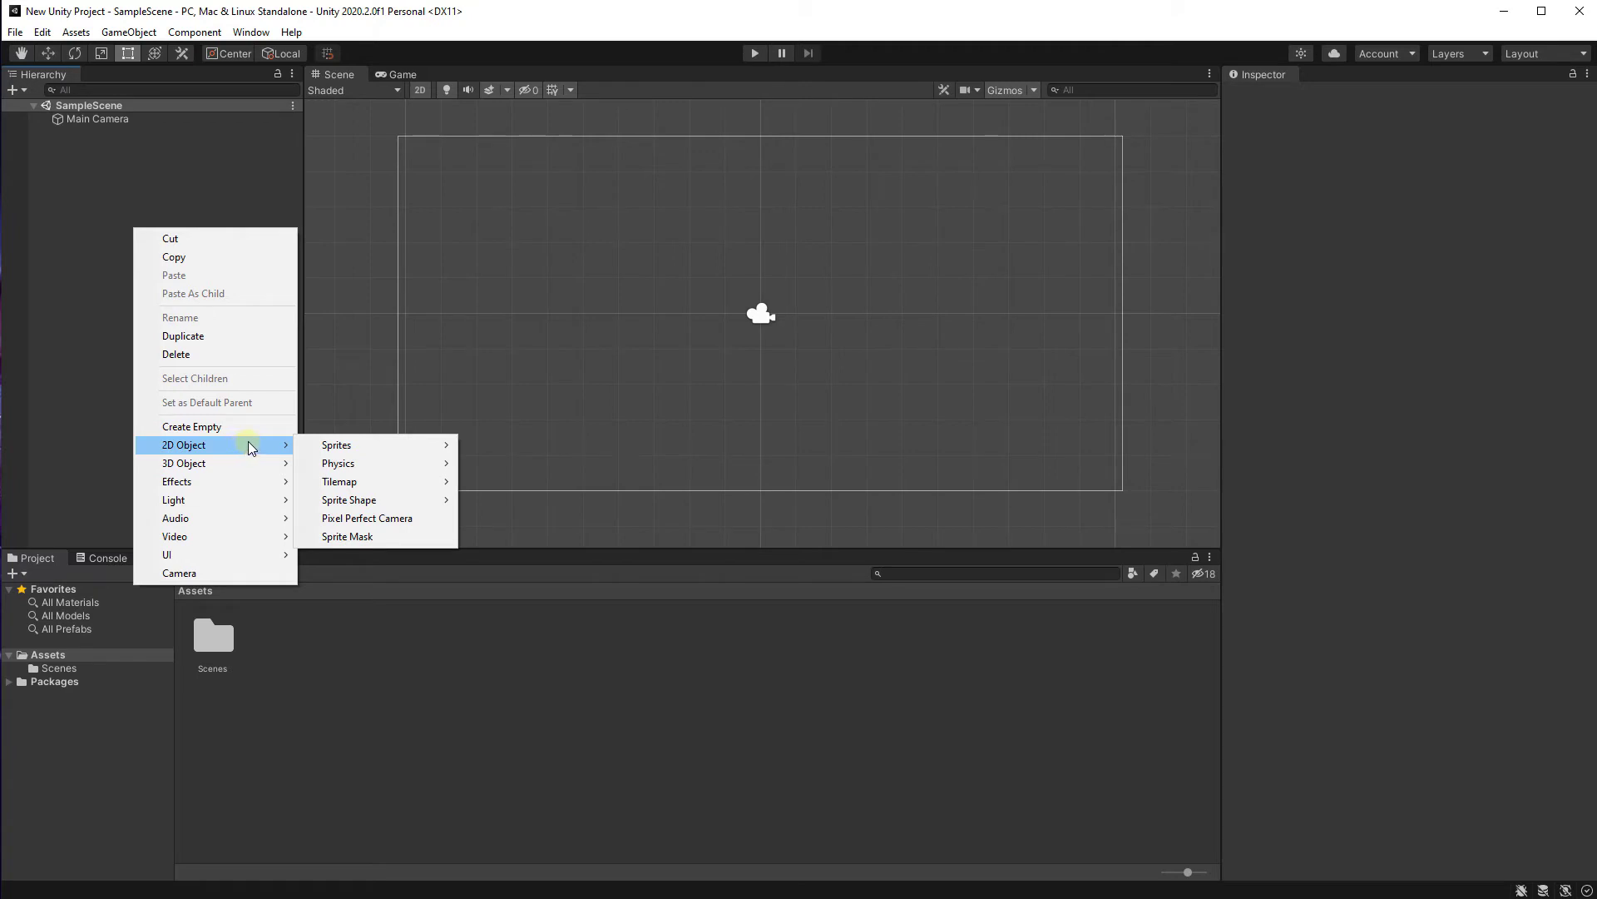
mouse_move(350, 450)
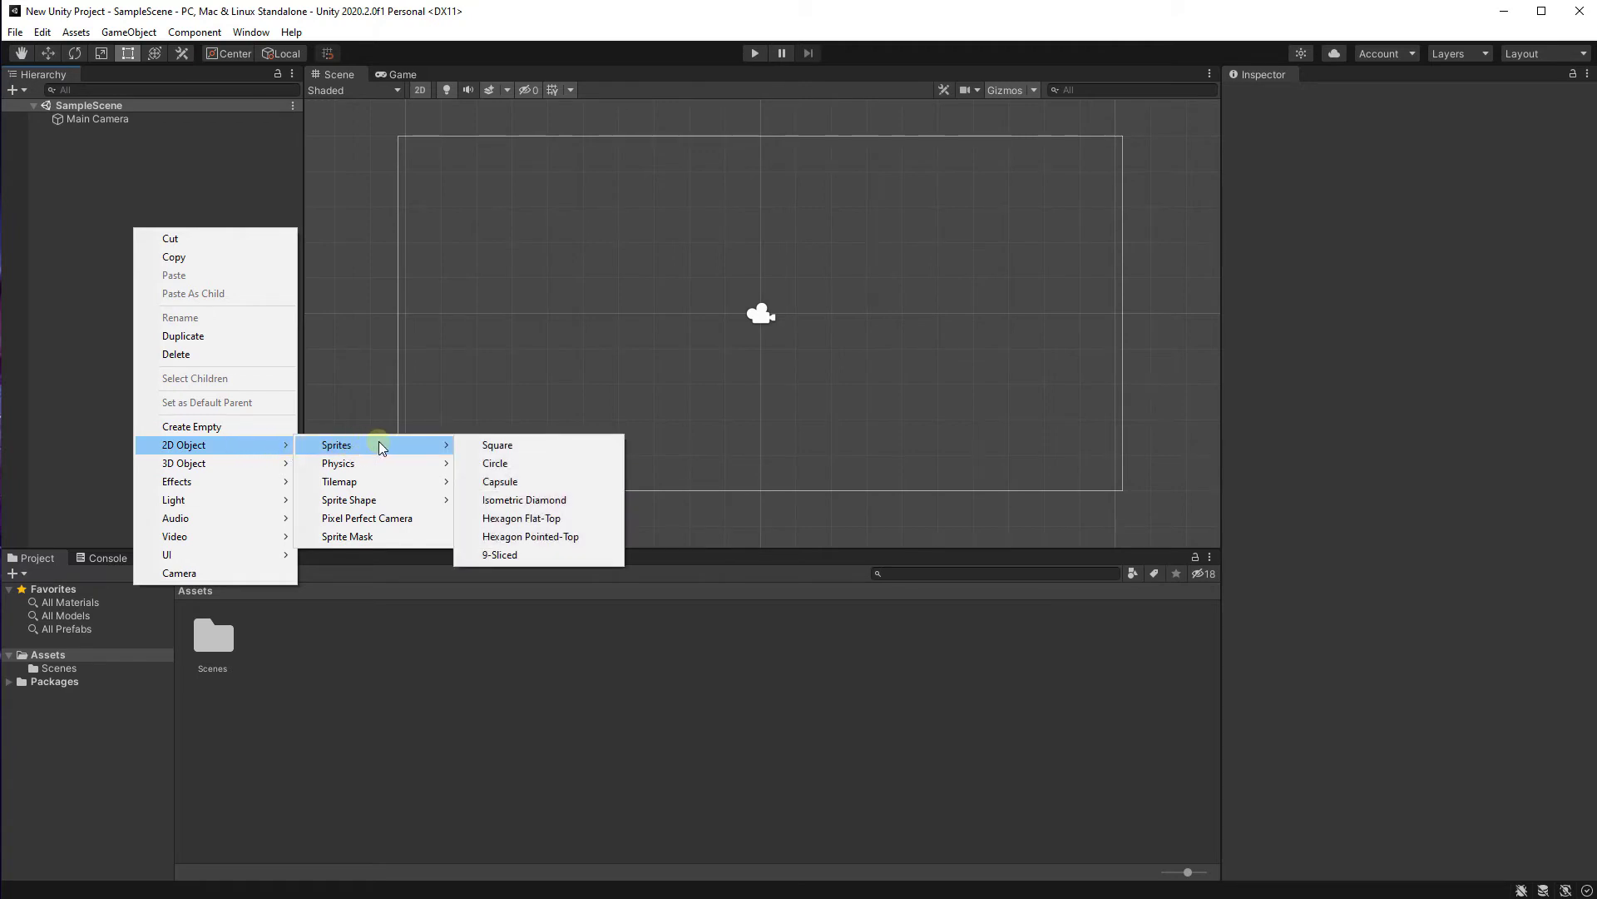
click(531, 446)
- Drag the Square down and left to about (-4.63, -1.24)
scroll(812, 328, up, 2)
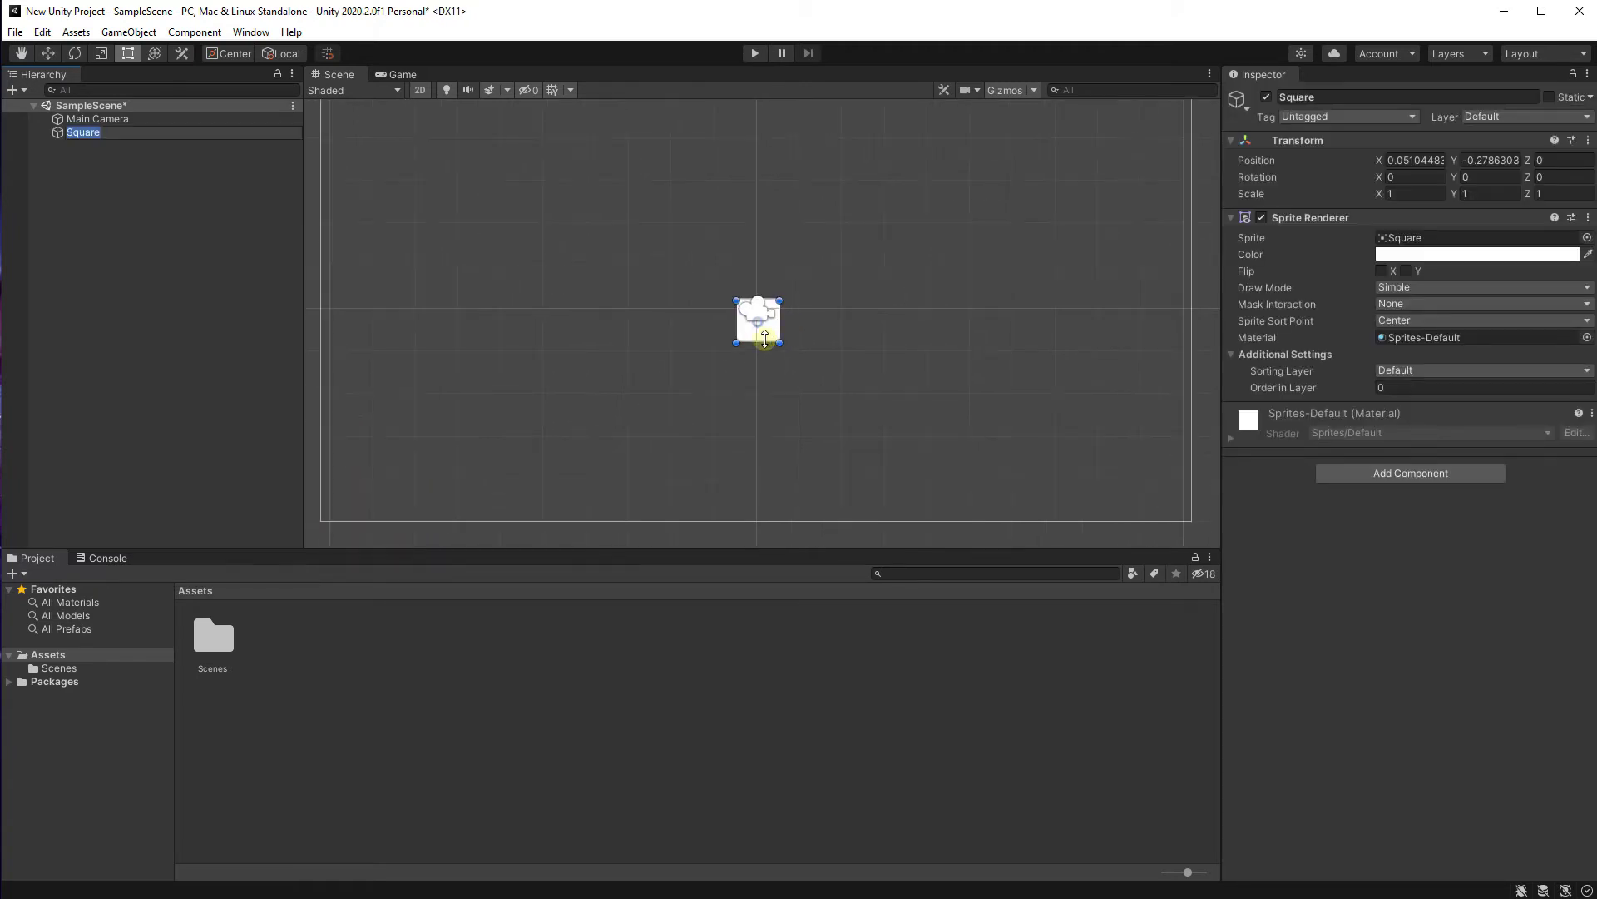
drag(761, 336, 559, 380)
scroll(599, 360, down, 2)
middle_drag(599, 360, 602, 379)
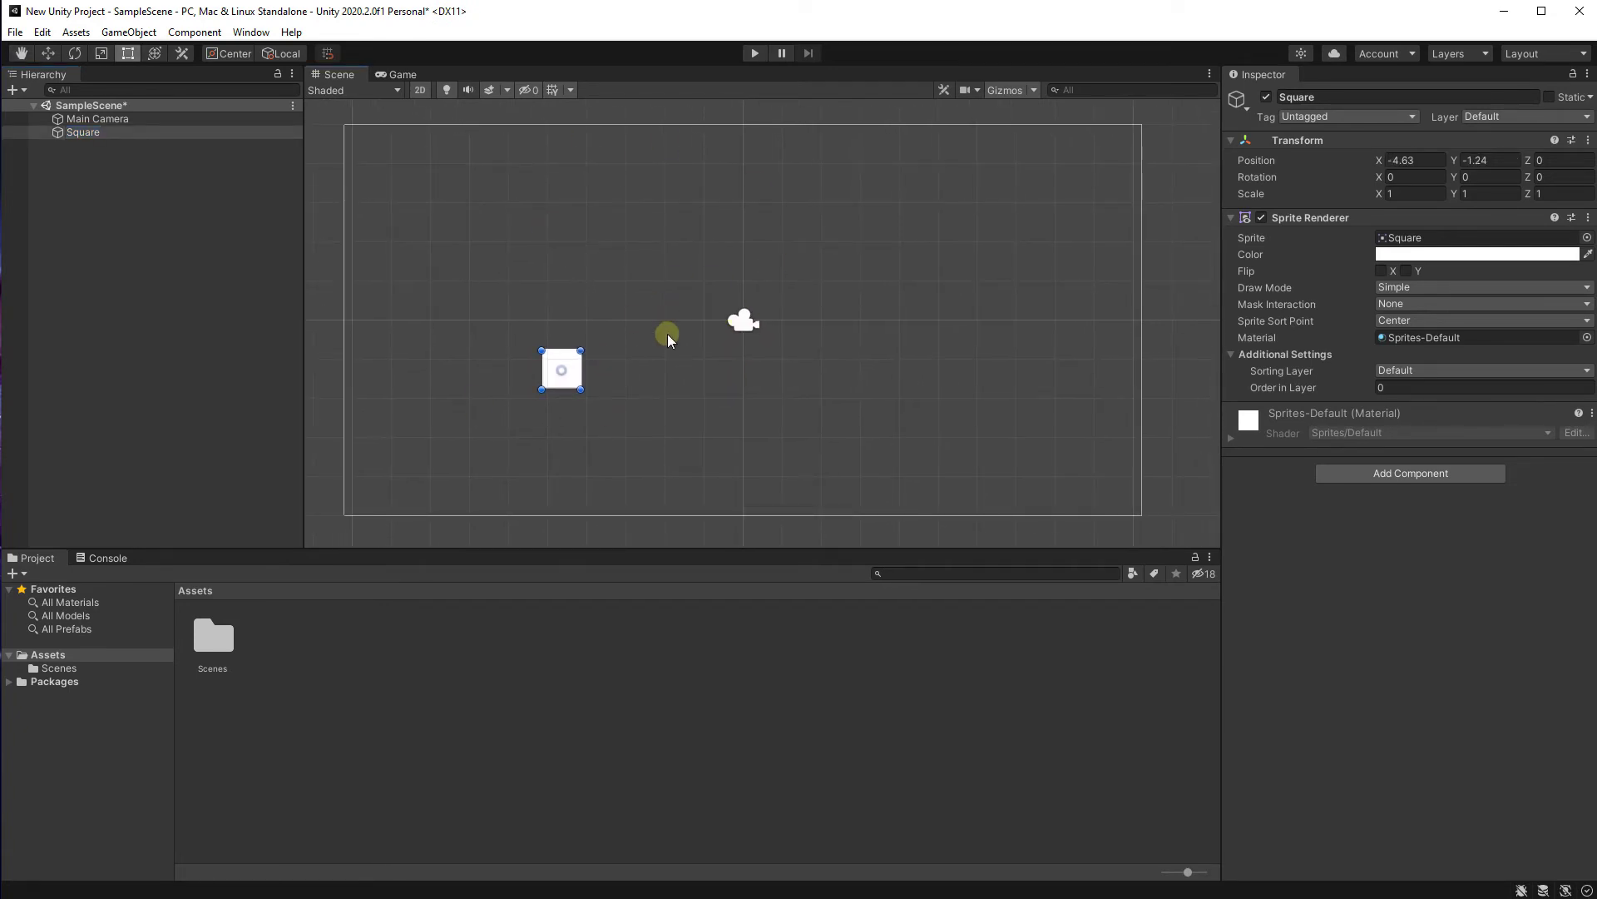
- Zoom and pan the Scene view to reframe the camera and Square
scroll(662, 380, up, 1)
scroll(652, 378, down, 1)
mouse_move(633, 362)
middle_down()
mouse_move(652, 378)
mouse_move(638, 353)
middle_up()
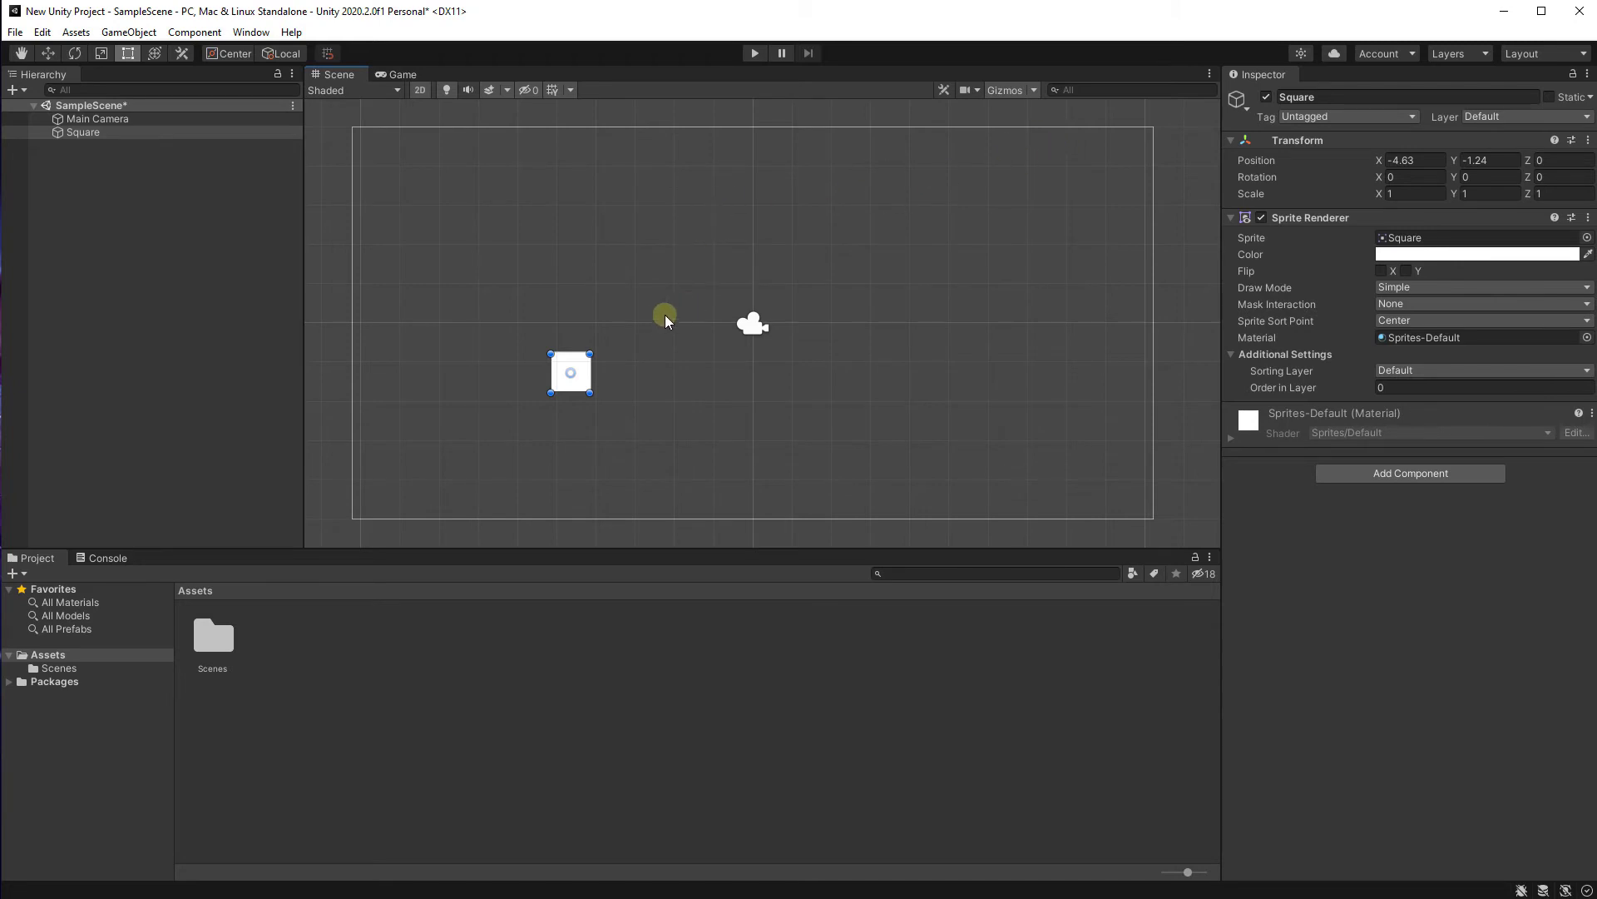
scroll(707, 324, up, 1)
scroll(792, 303, down, 2)
scroll(748, 297, up, 1)
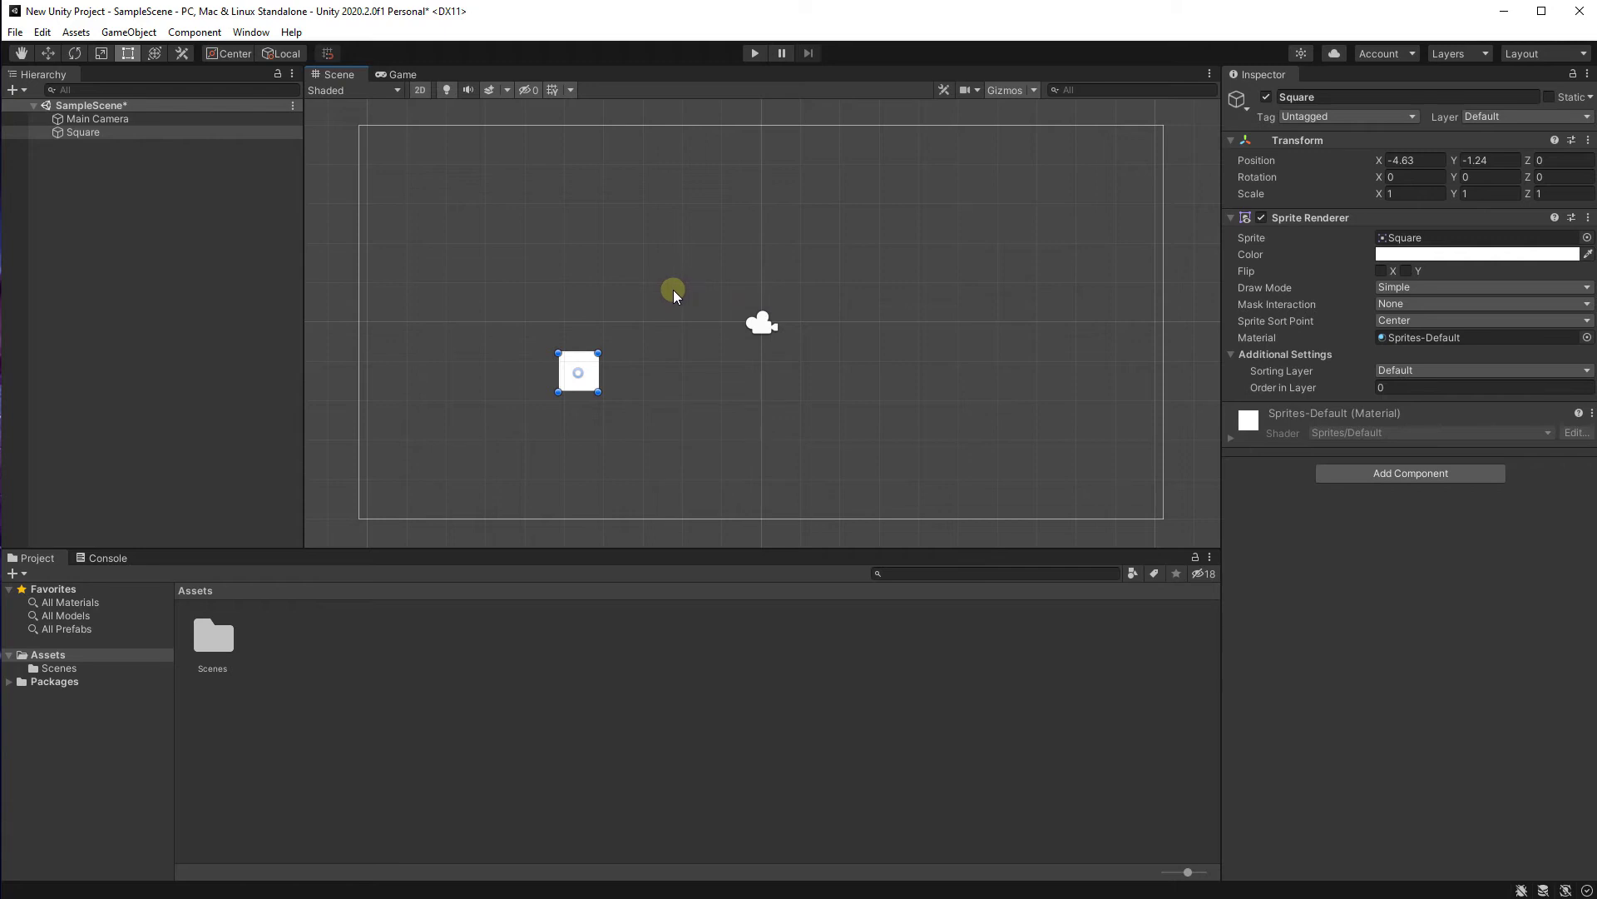
scroll(607, 302, up, 1)
scroll(622, 283, down, 1)
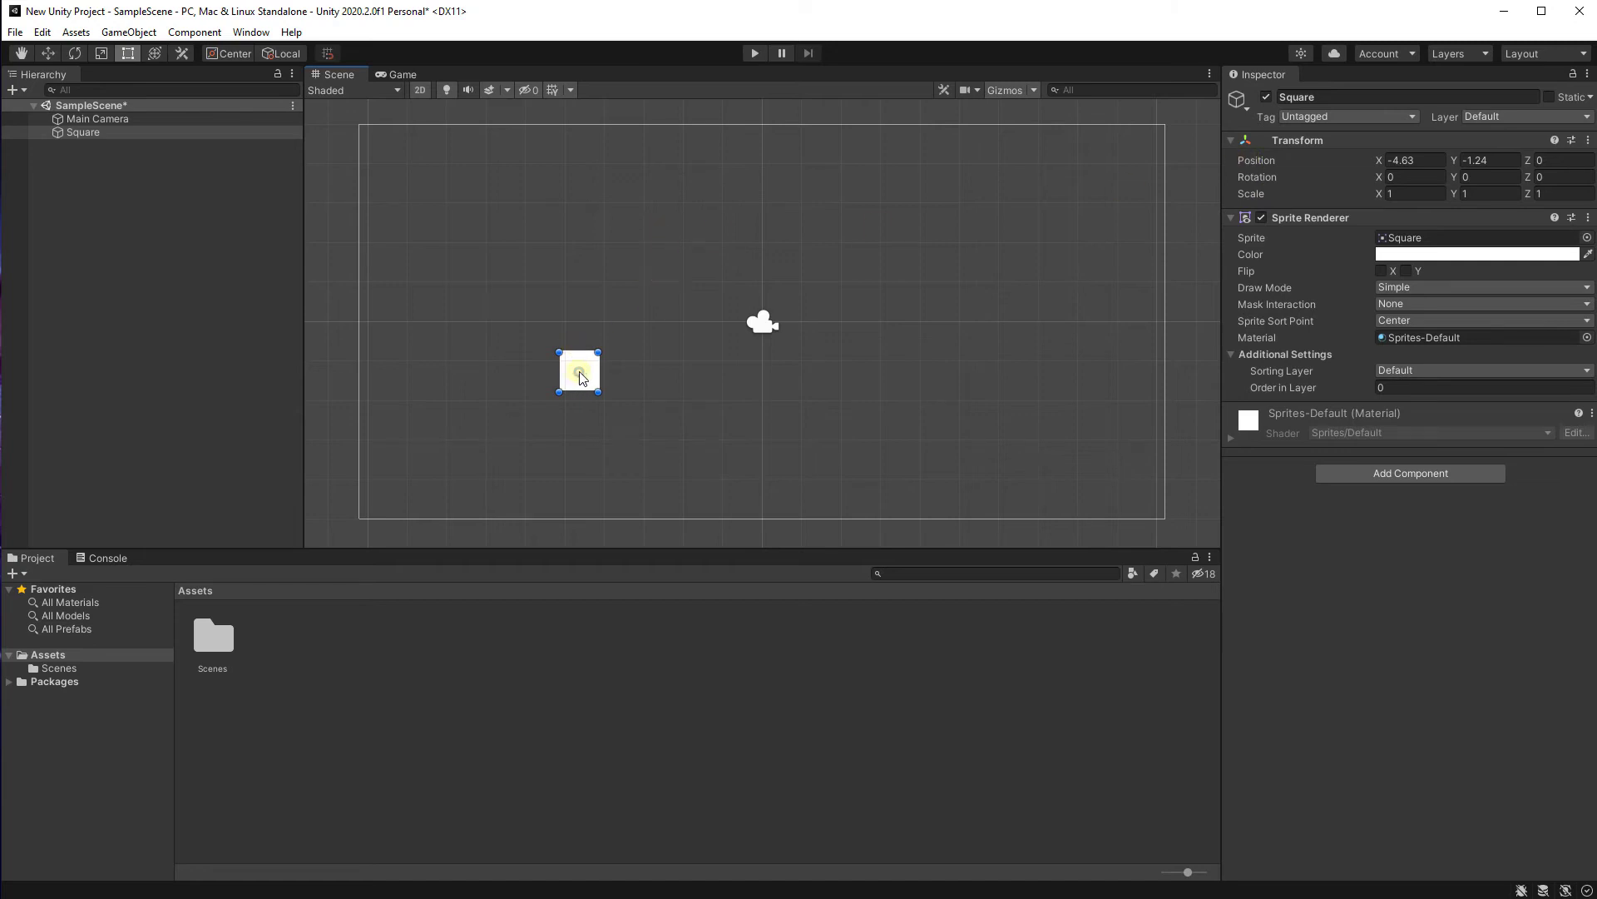
- Drag the Square up and right to position (-3.97, -1.64)
mouse_move(580, 380)
mouse_down()
mouse_move(667, 259)
mouse_move(948, 256)
mouse_move(1013, 332)
mouse_move(1007, 312)
mouse_move(672, 242)
mouse_move(597, 368)
mouse_up()
scroll(749, 345, up, 1)
scroll(782, 341, down, 1)
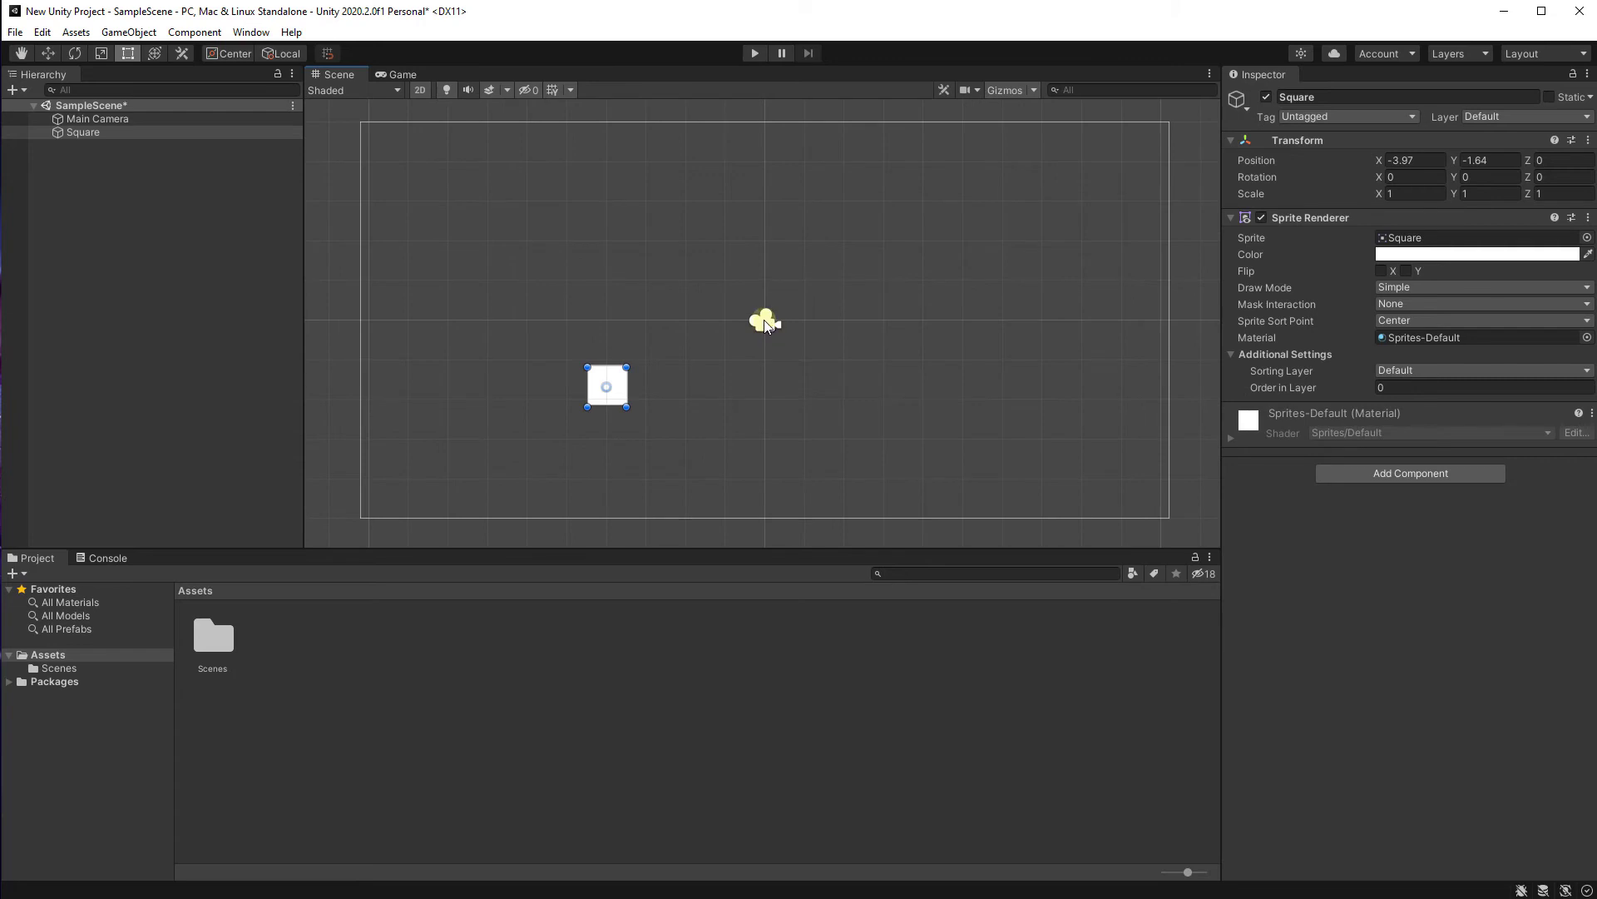
scroll(766, 325, up, 1)
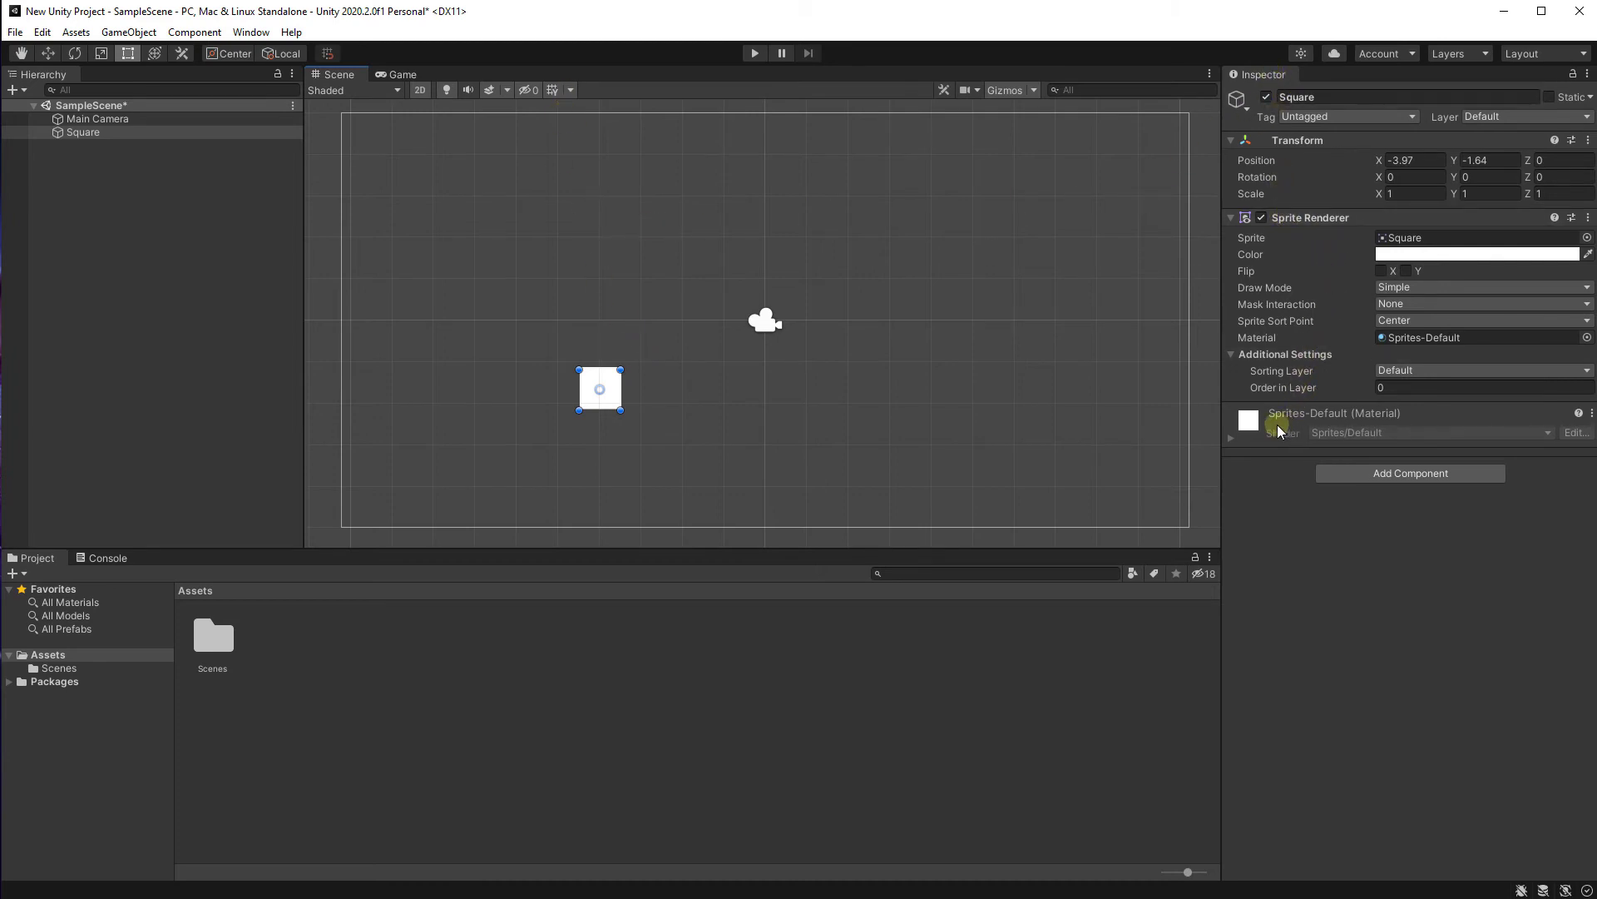
scroll(994, 336, down, 2)
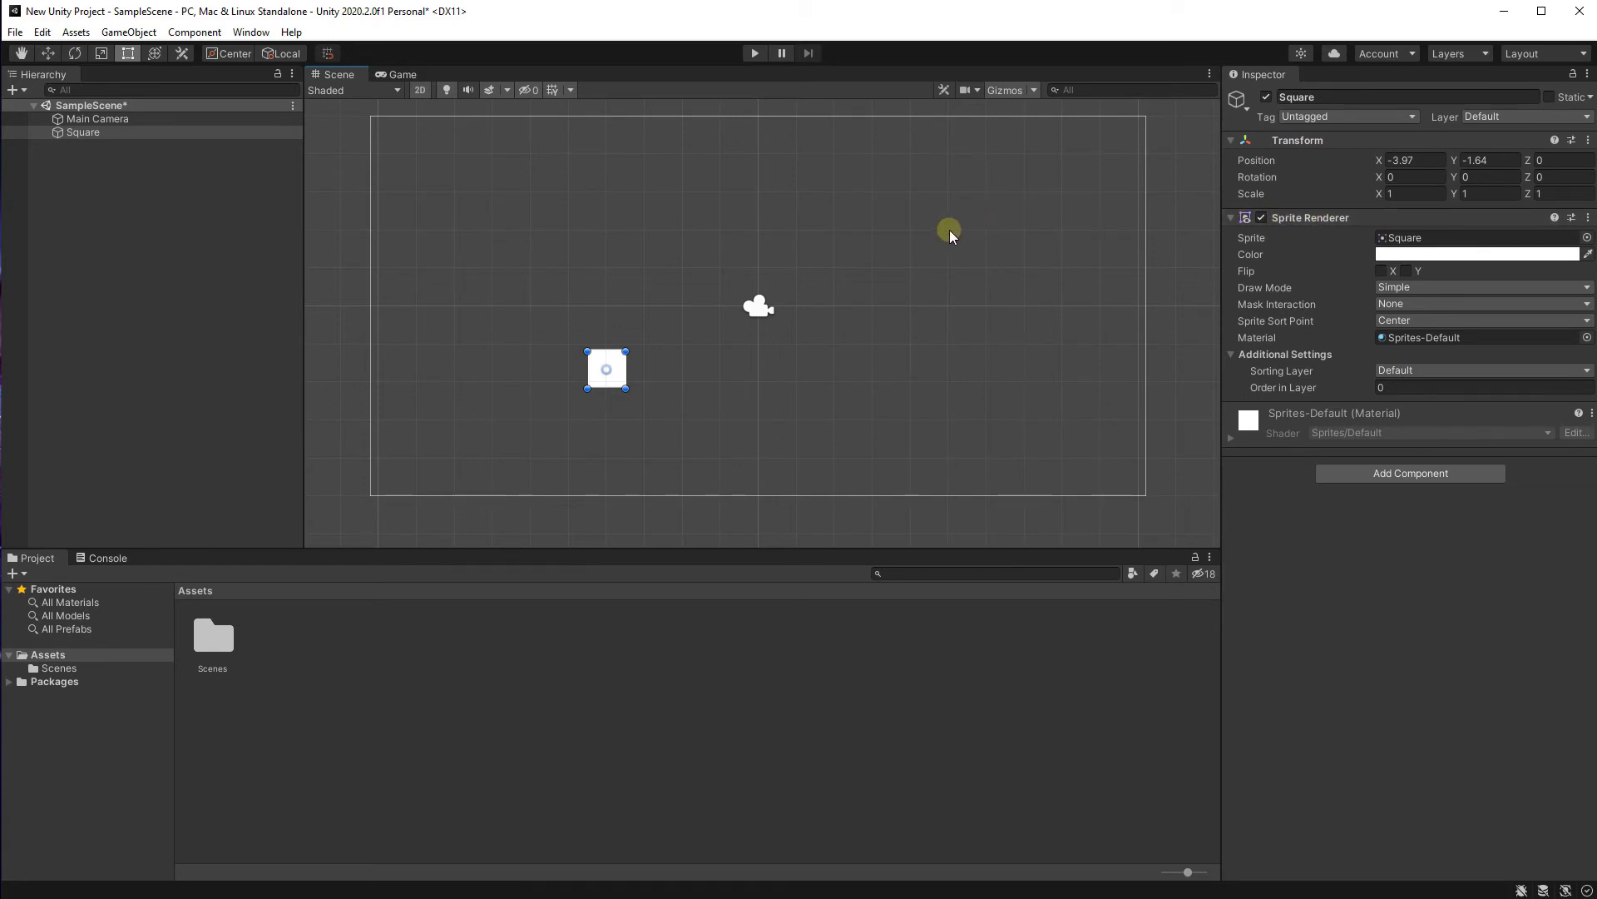
middle_drag(935, 236, 912, 247)
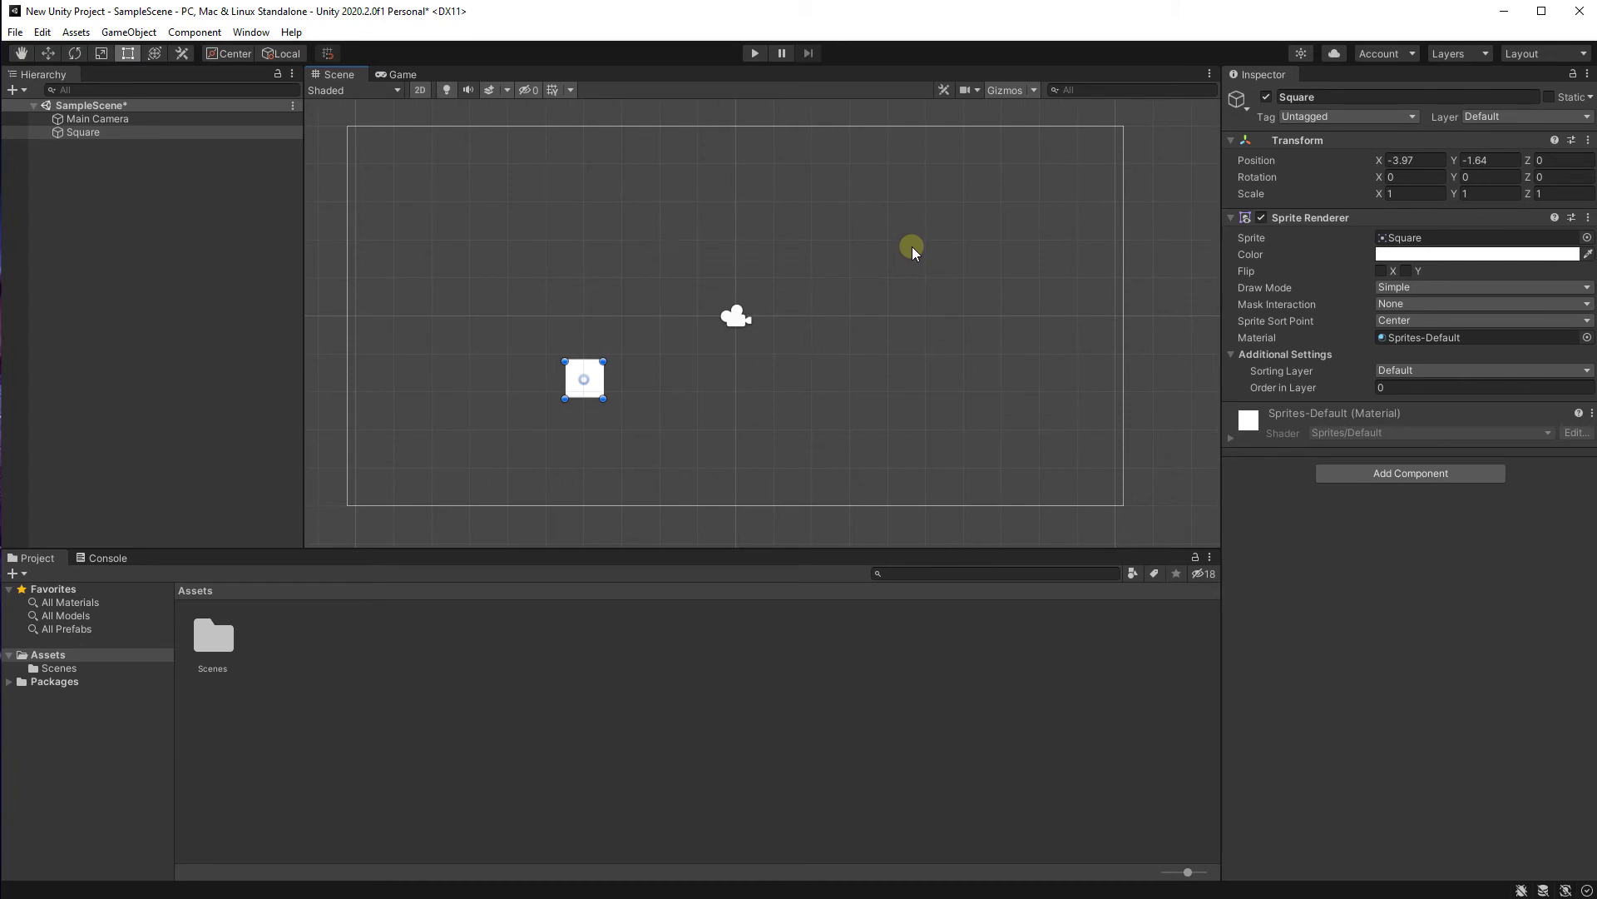
click(149, 119)
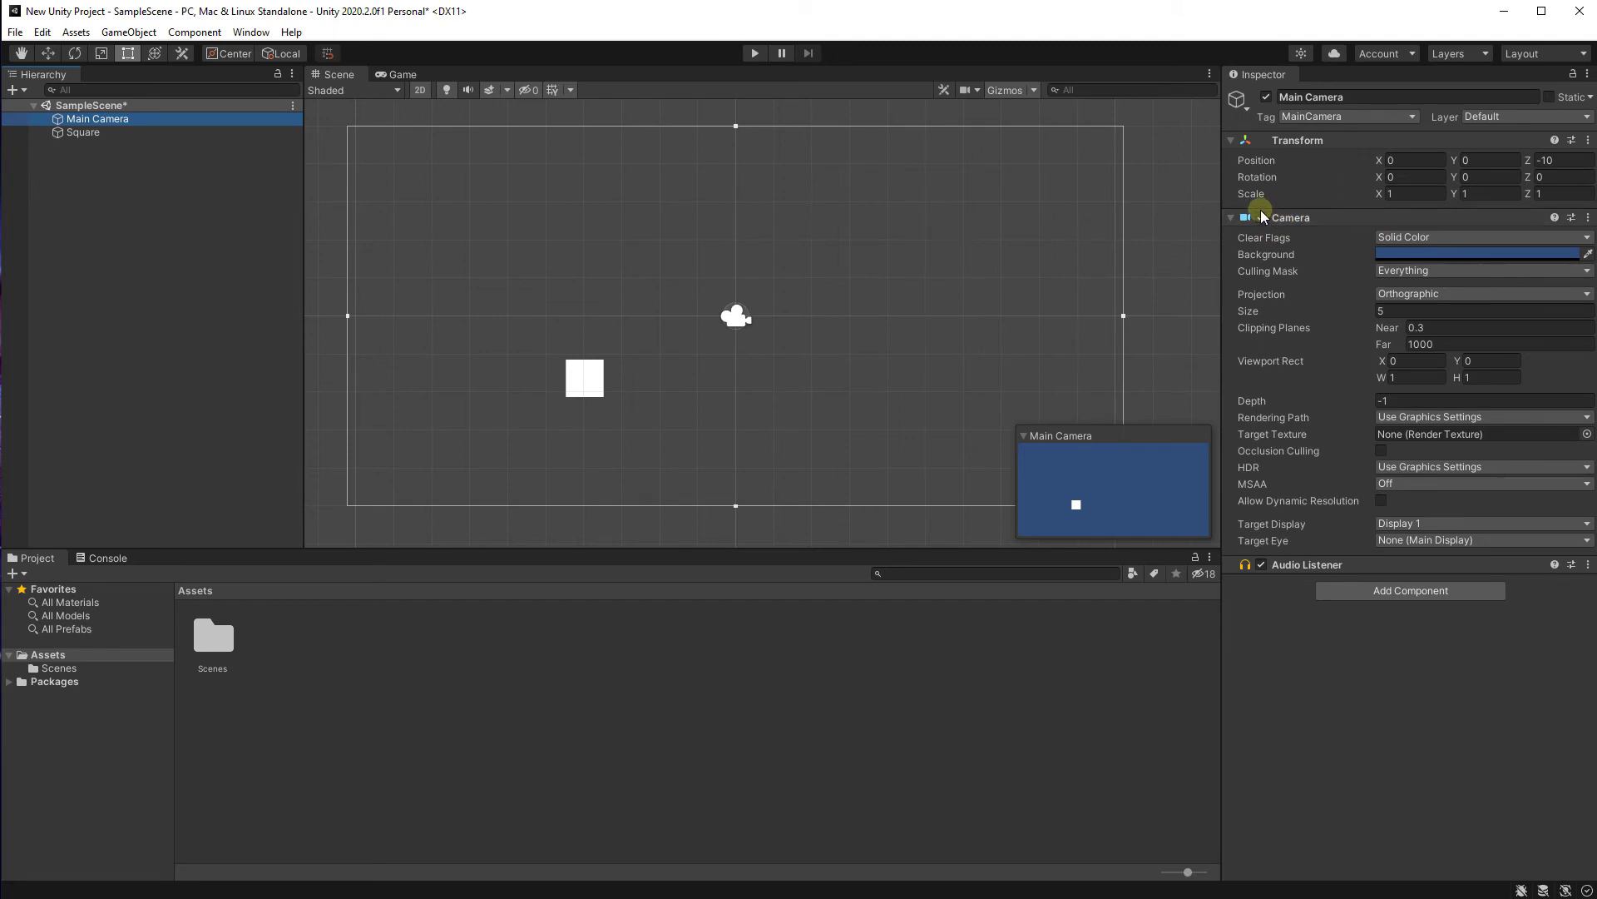
scroll(1155, 290, down, 3)
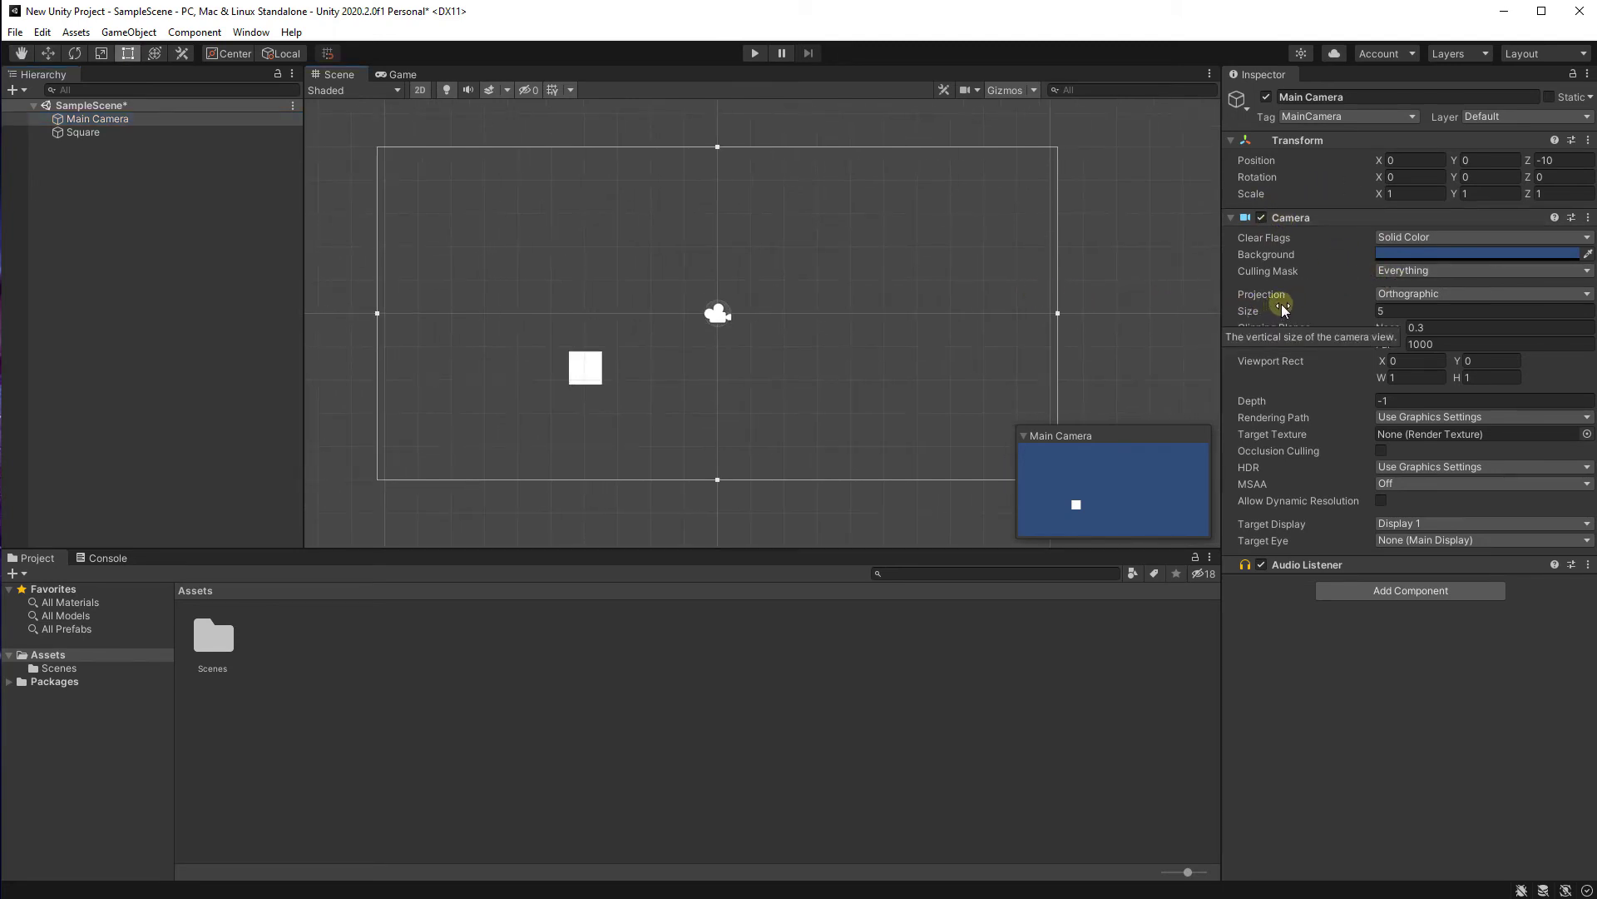
scroll(1082, 308, down, 1)
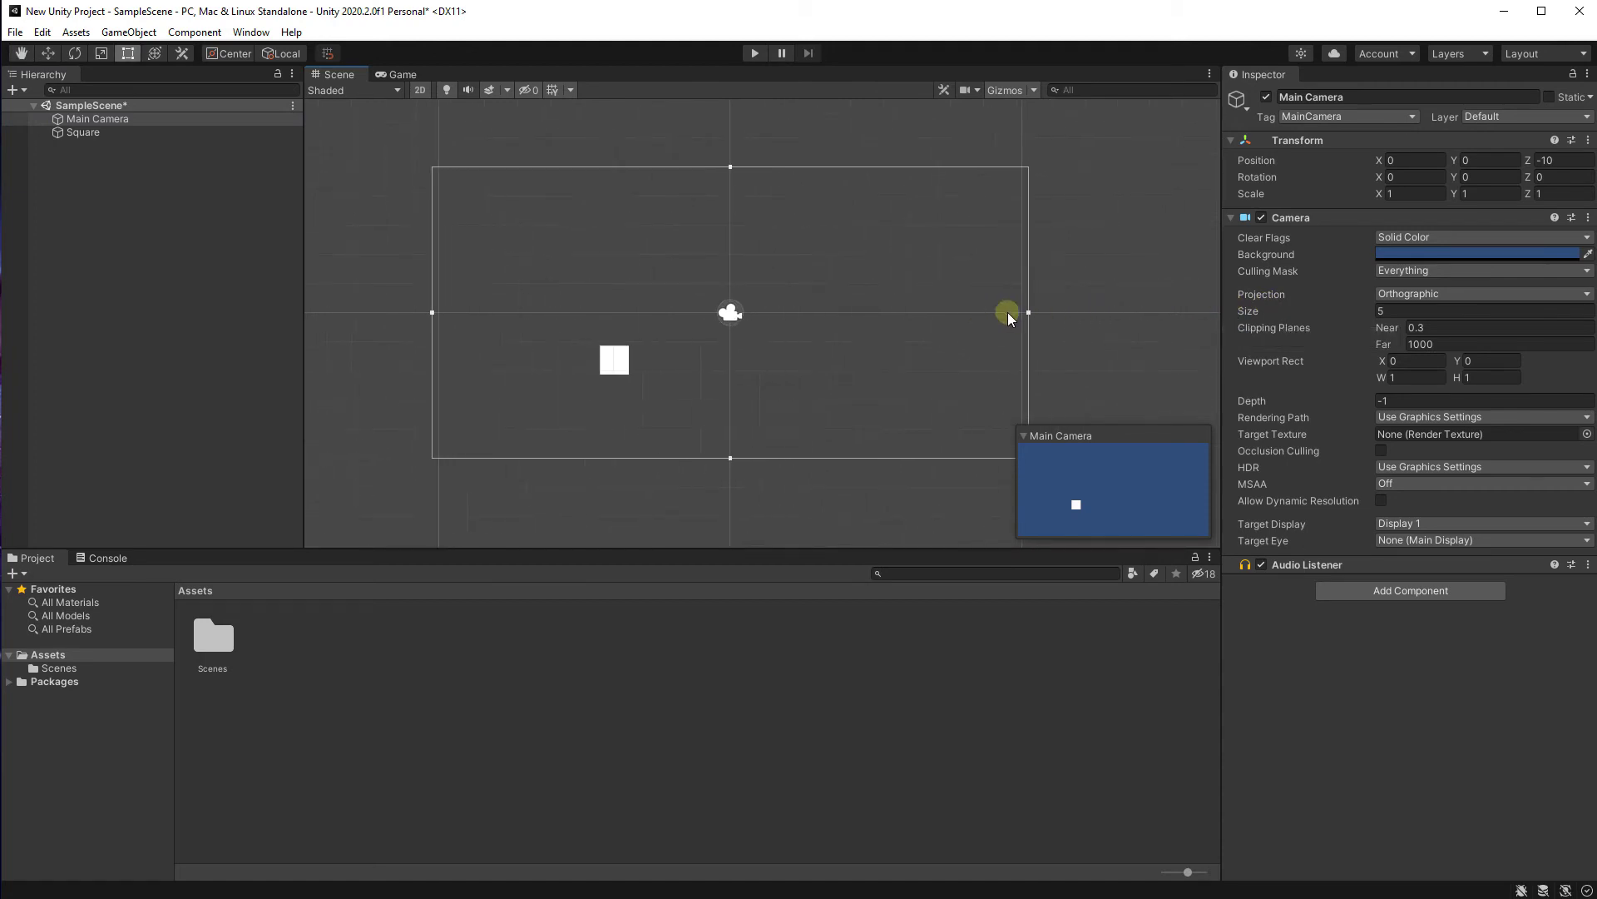
click(1277, 312)
mouse_move(1278, 315)
mouse_down()
mouse_move(1310, 307)
mouse_move(1274, 316)
mouse_move(1290, 317)
mouse_up()
double_click(1420, 312)
text(5)
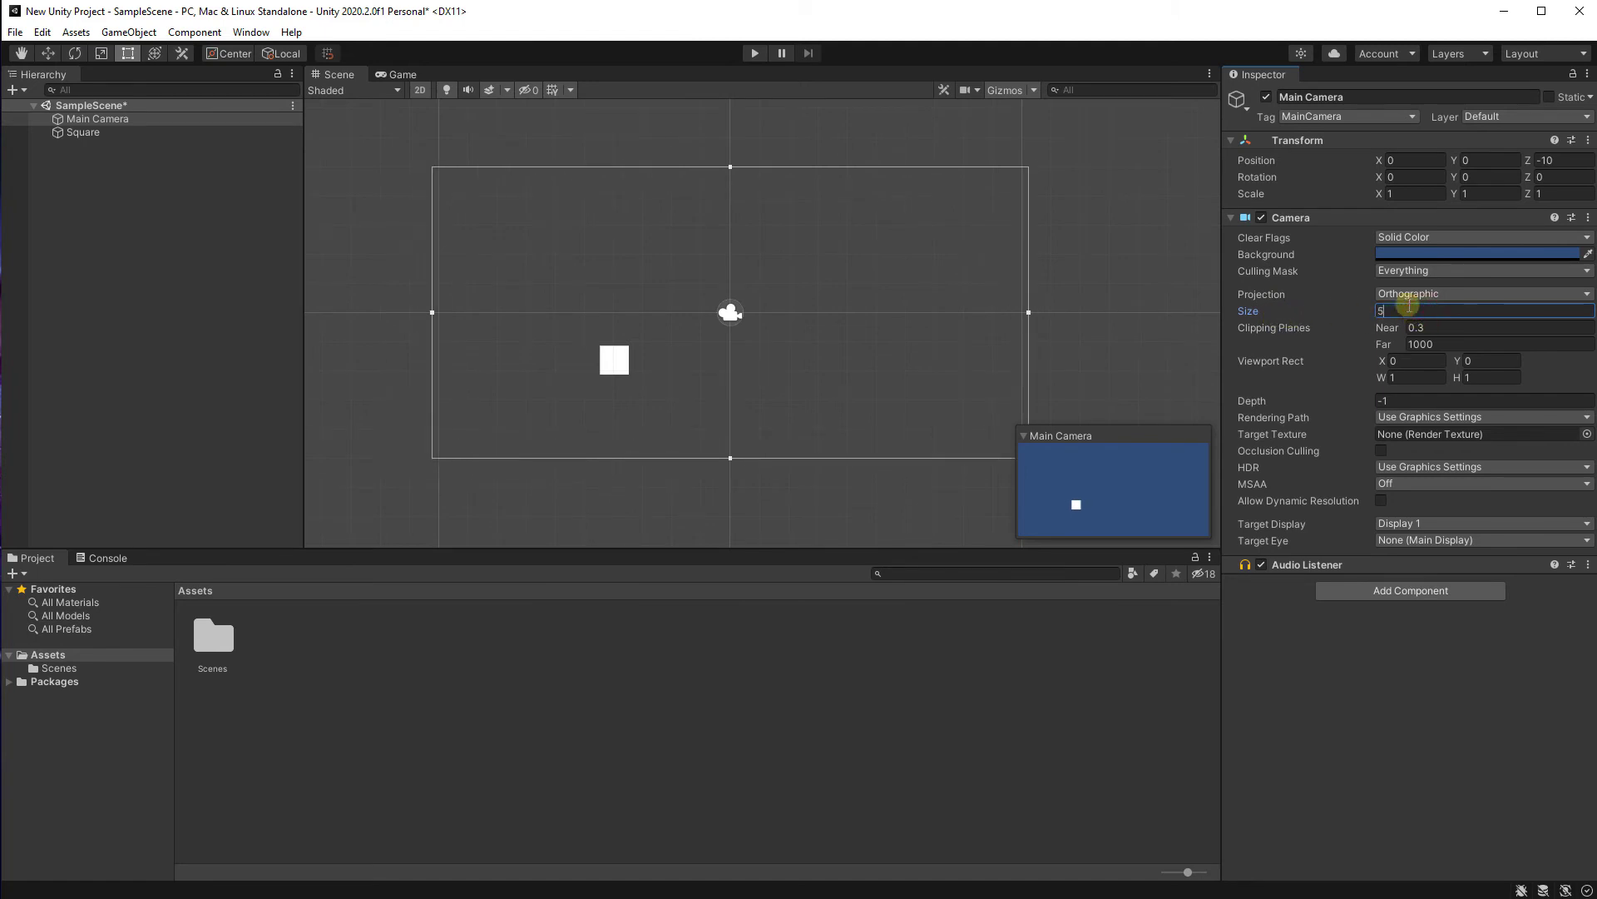
scroll(754, 279, up, 1)
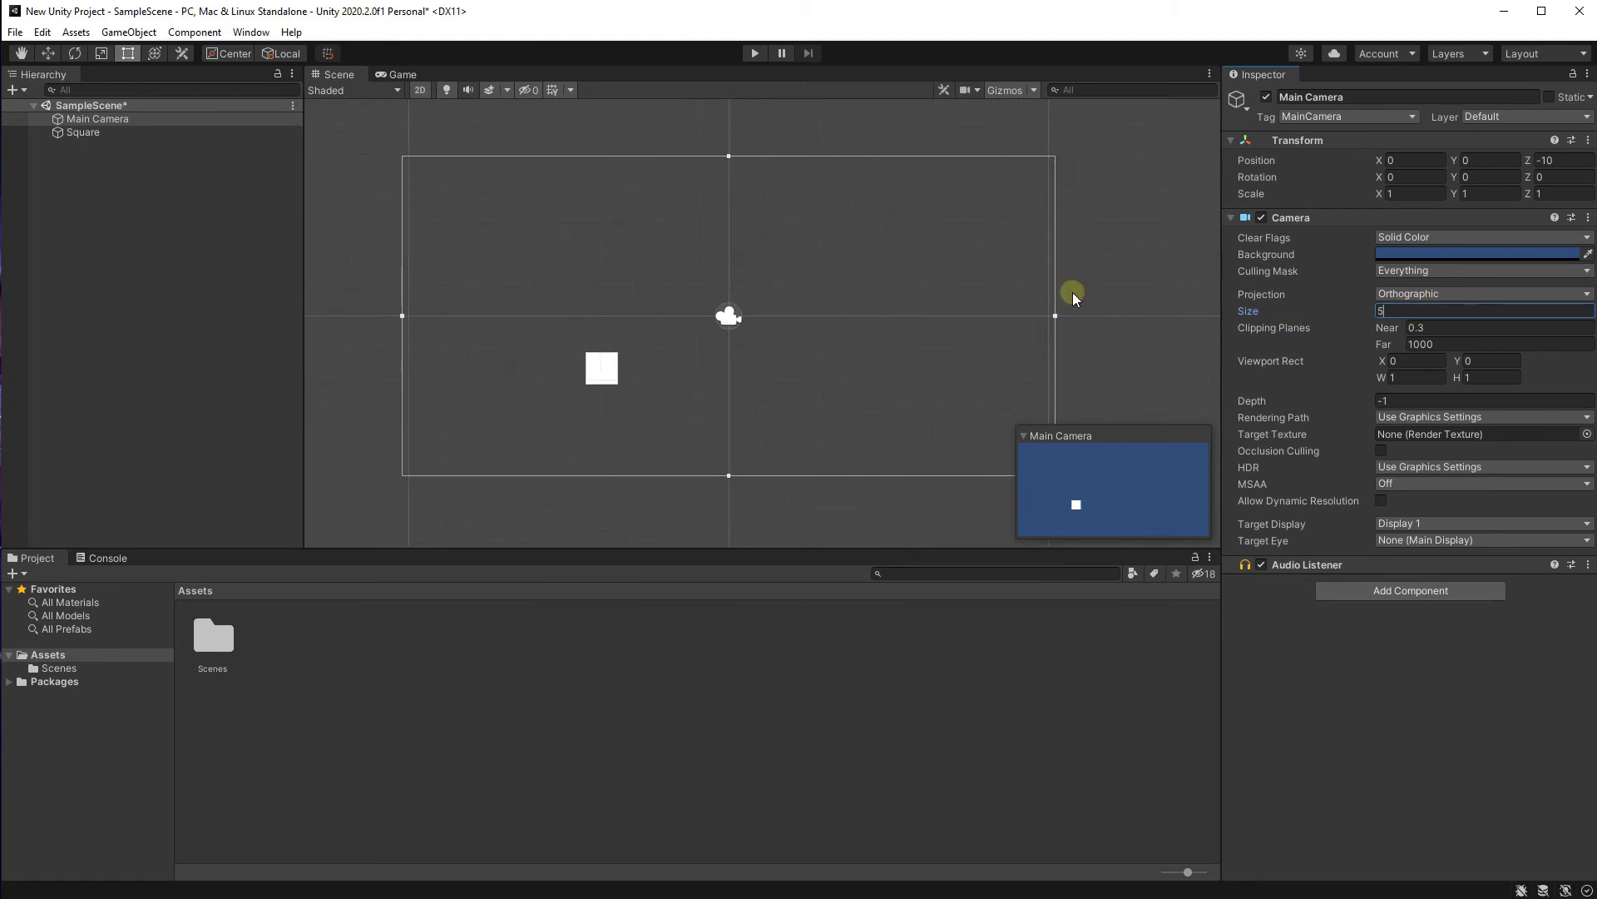
click(126, 134)
scroll(749, 277, up, 1)
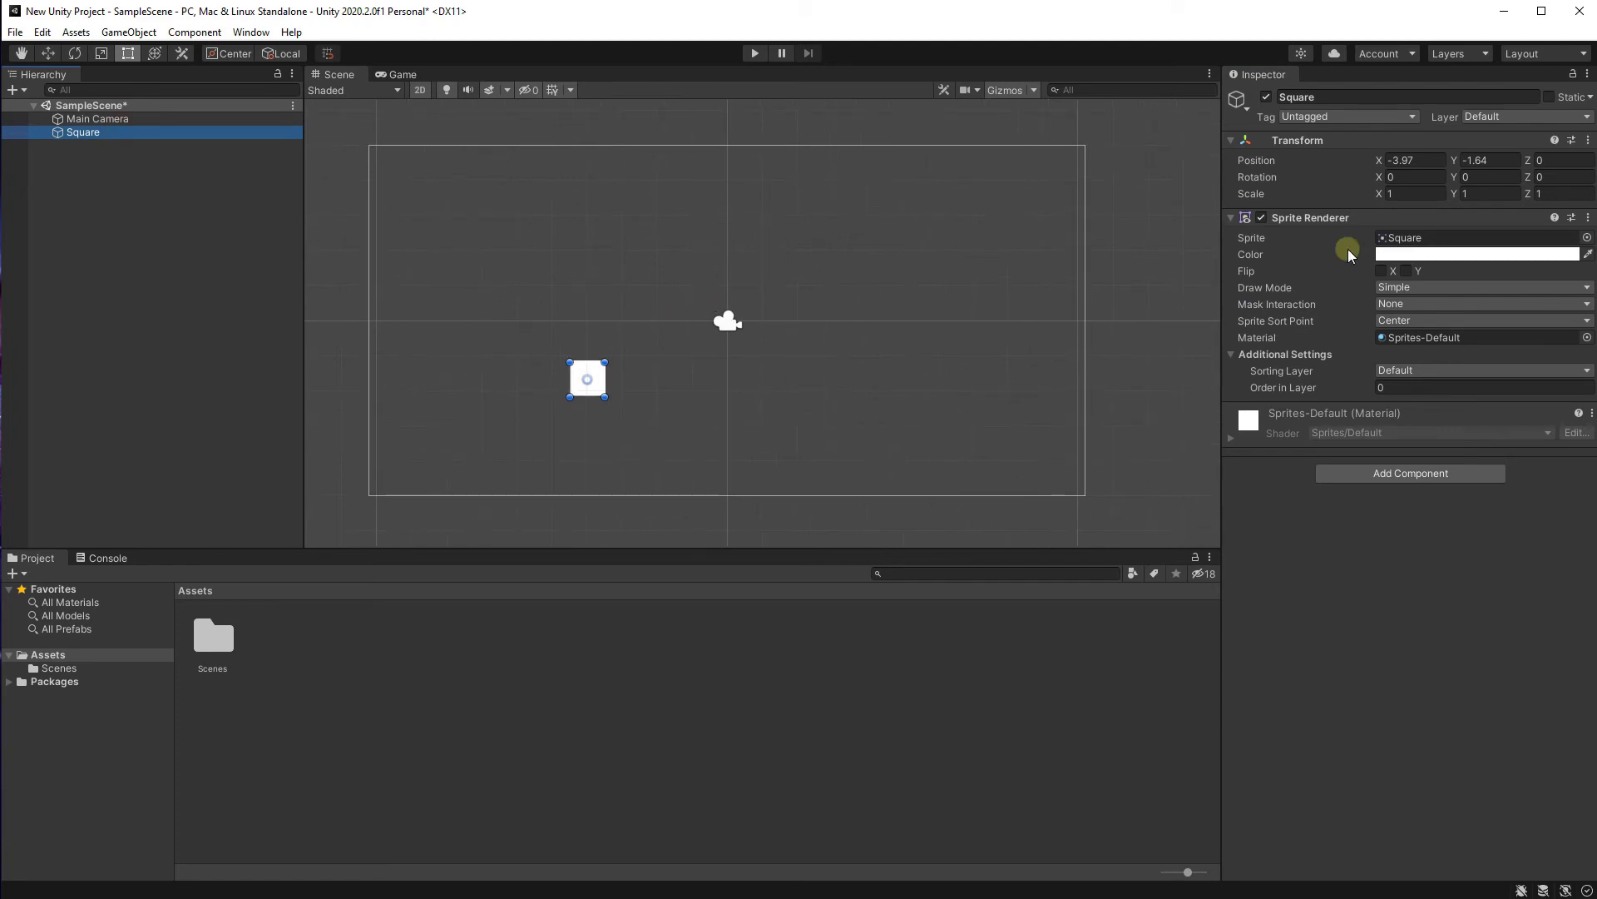
- Scrub the Square's Scale X to 4.52, then reset it to 1
click(1387, 195)
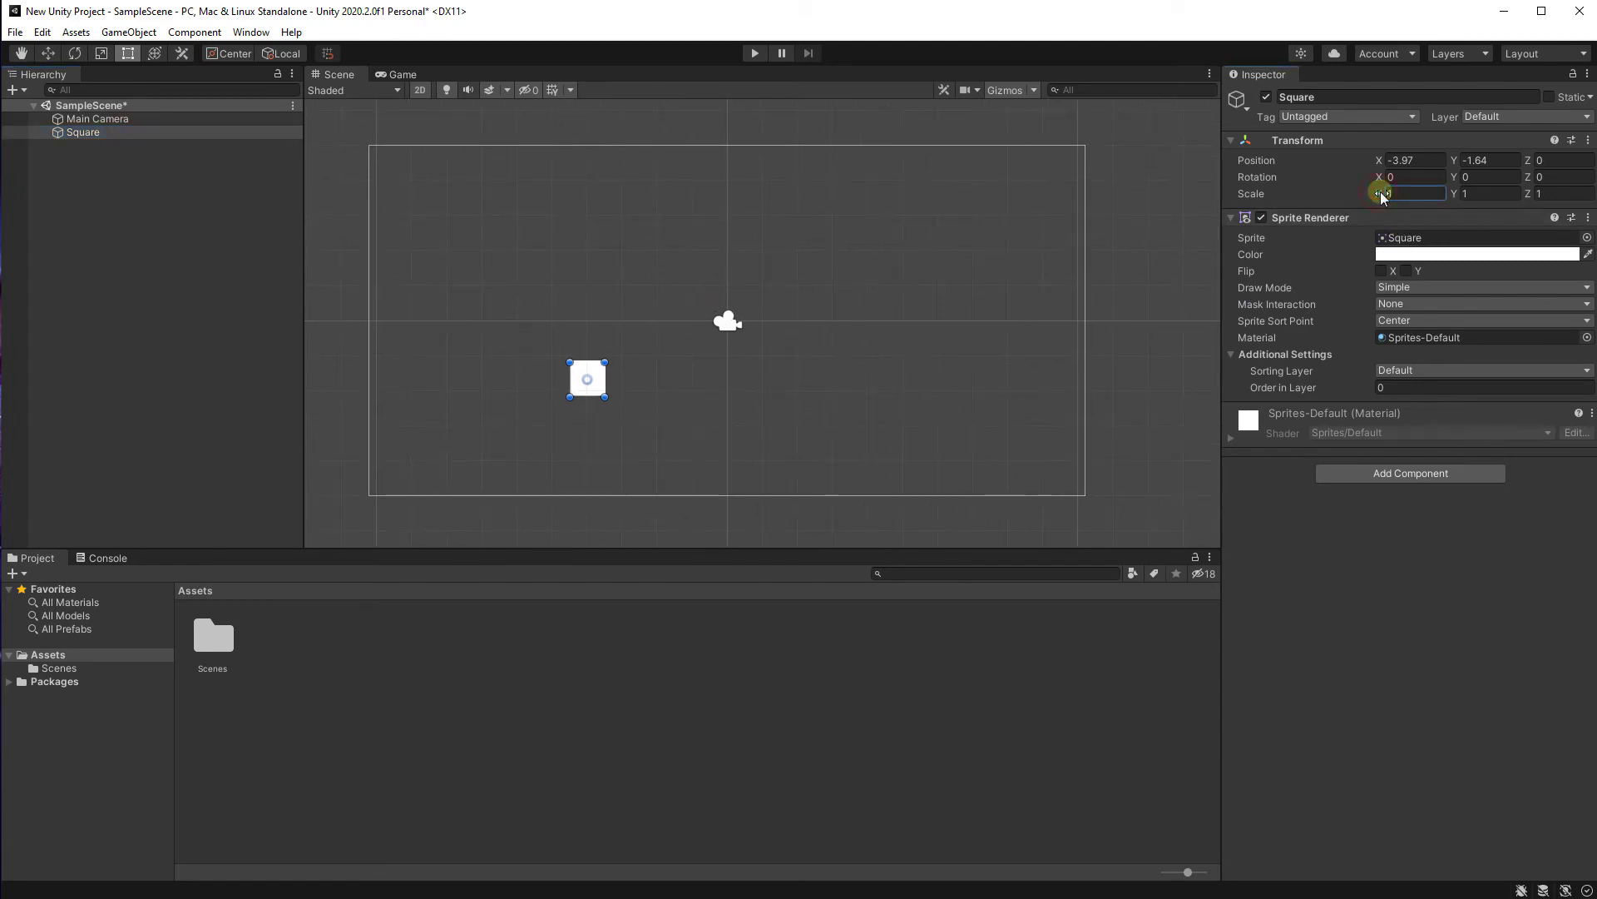
mouse_move(1387, 195)
mouse_down()
mouse_move(1489, 196)
mouse_move(1401, 197)
mouse_up()
double_click(1406, 194)
text(1)
- Drag the Square down and left onto the camera position
middle_drag(1140, 213, 1109, 232)
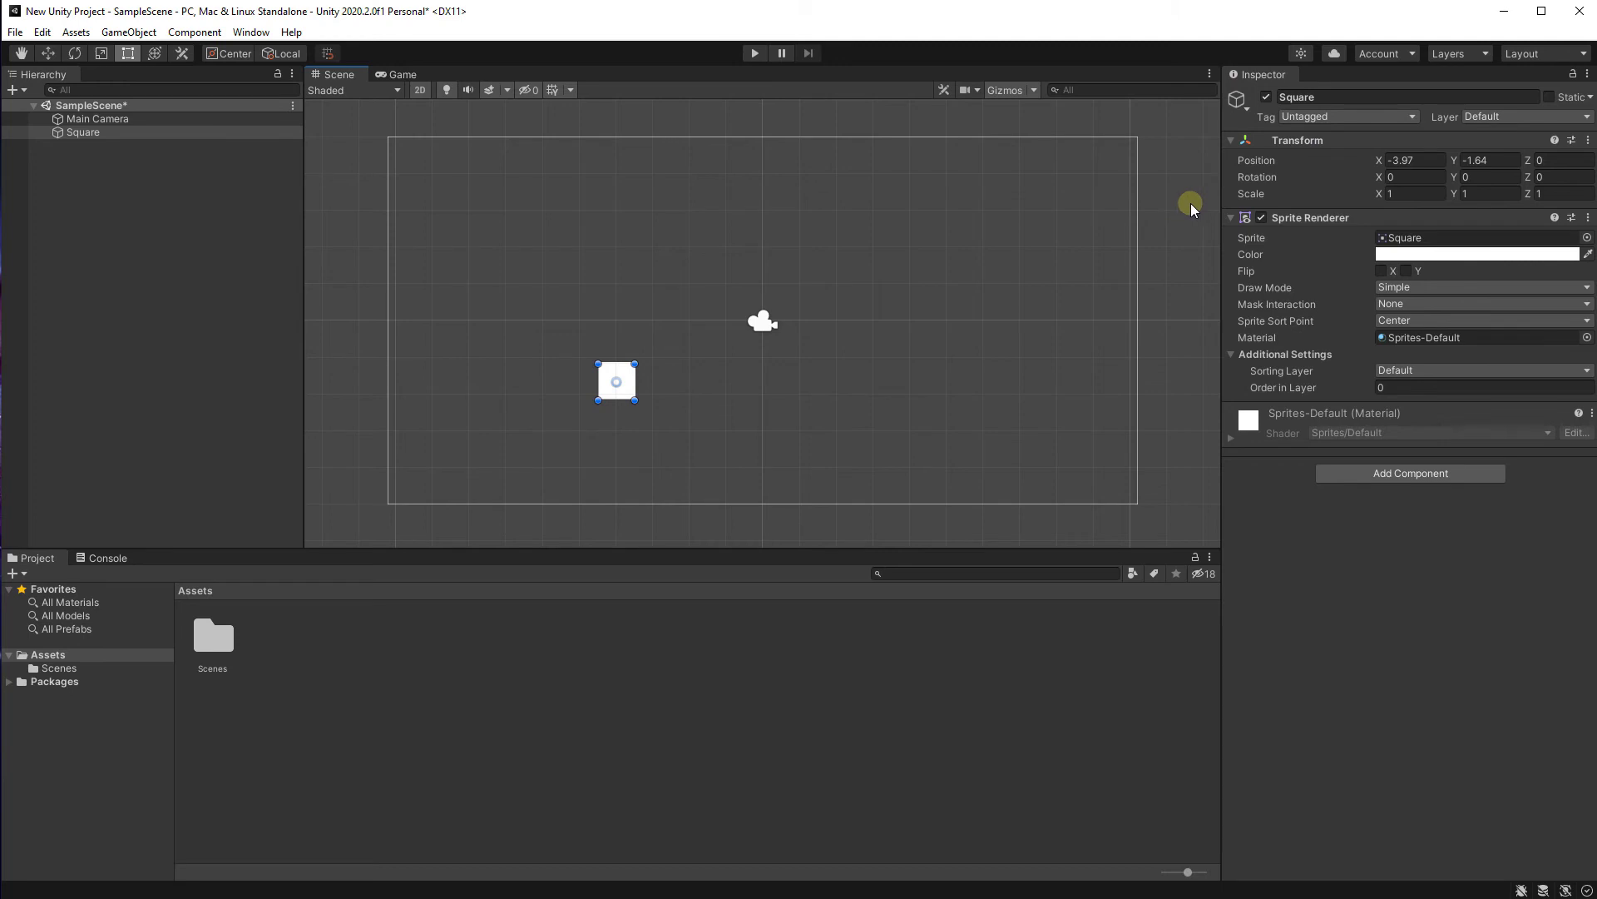
scroll(662, 237, up, 1)
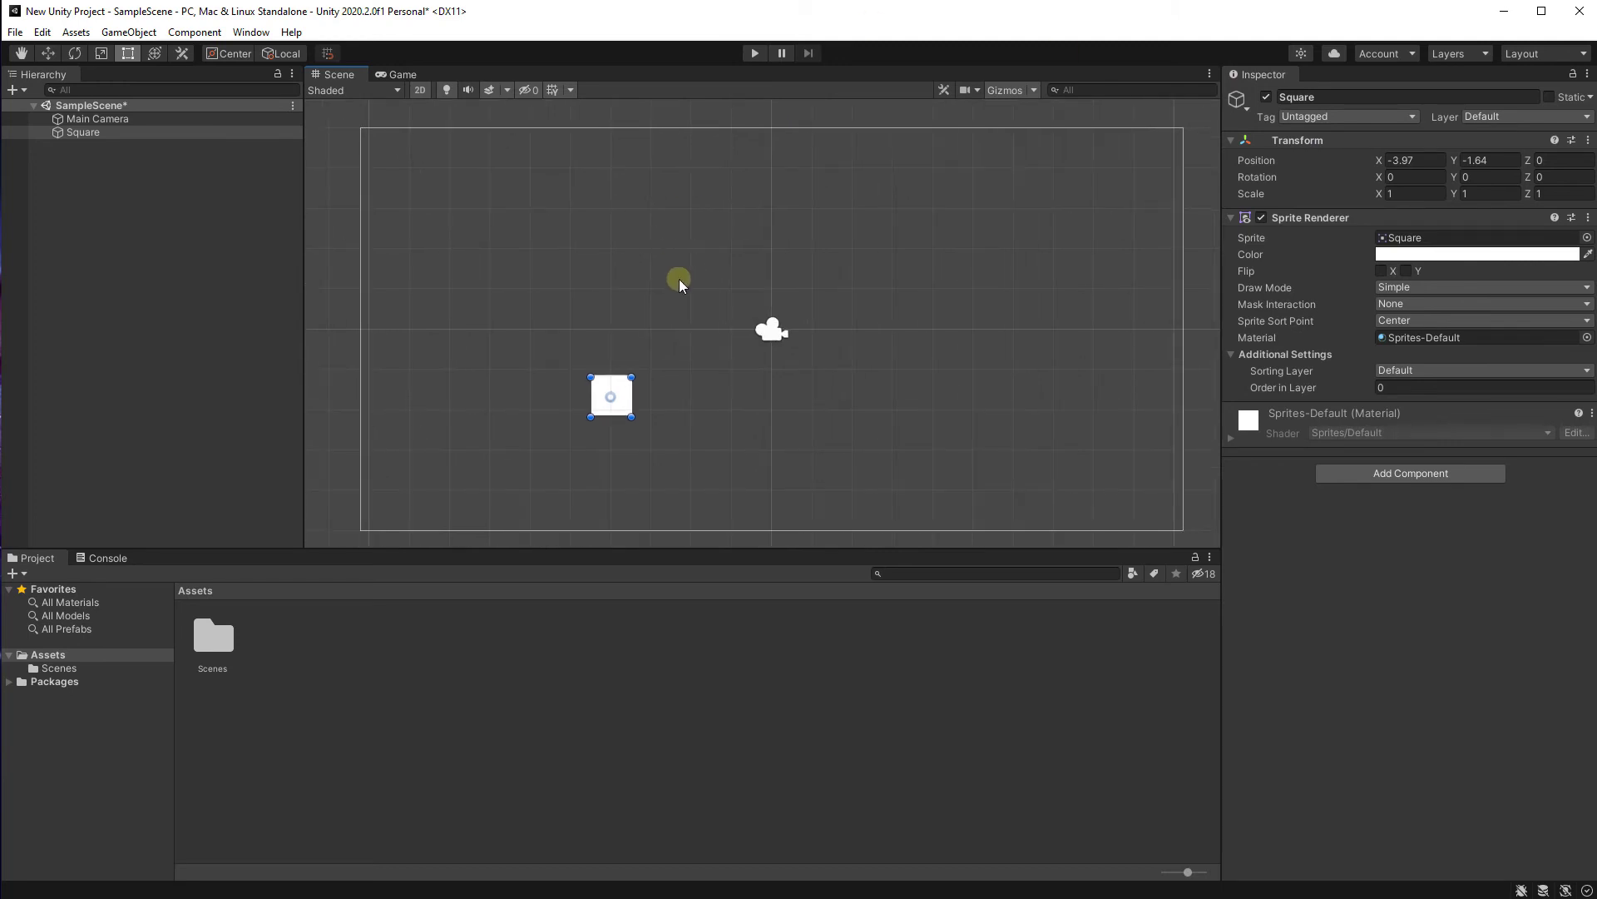
middle_drag(639, 337, 601, 393)
drag(594, 396, 428, 476)
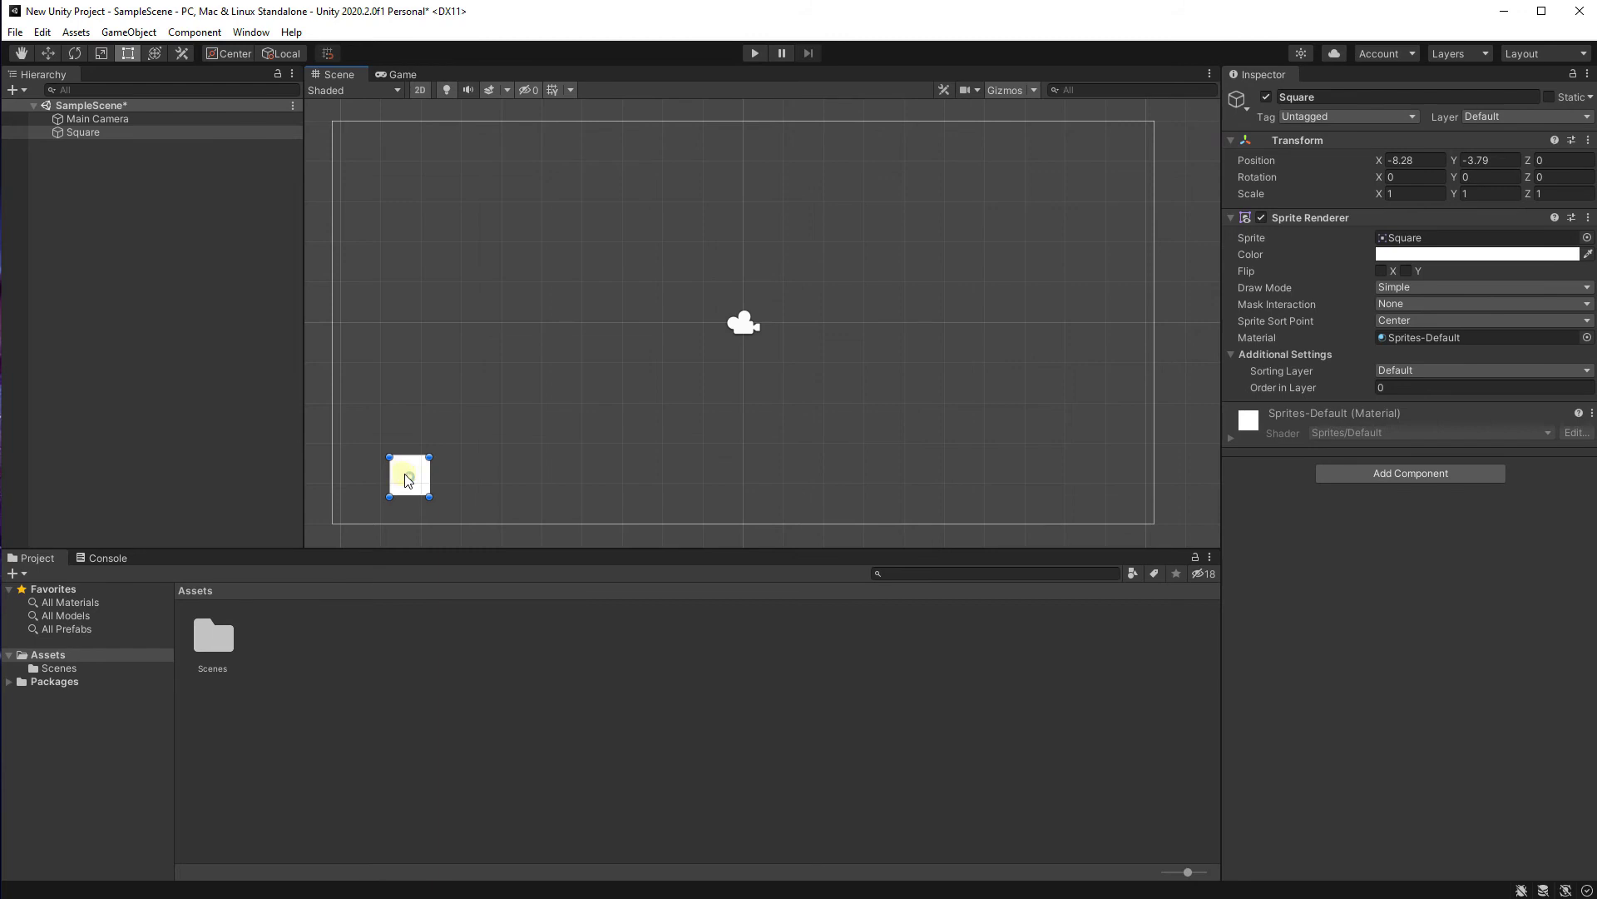
- Move the Square back up and fine-tune it to (-3.54, 1.43)
drag(414, 479, 592, 278)
scroll(574, 353, up, 1)
scroll(517, 284, up, 1)
scroll(516, 284, down, 2)
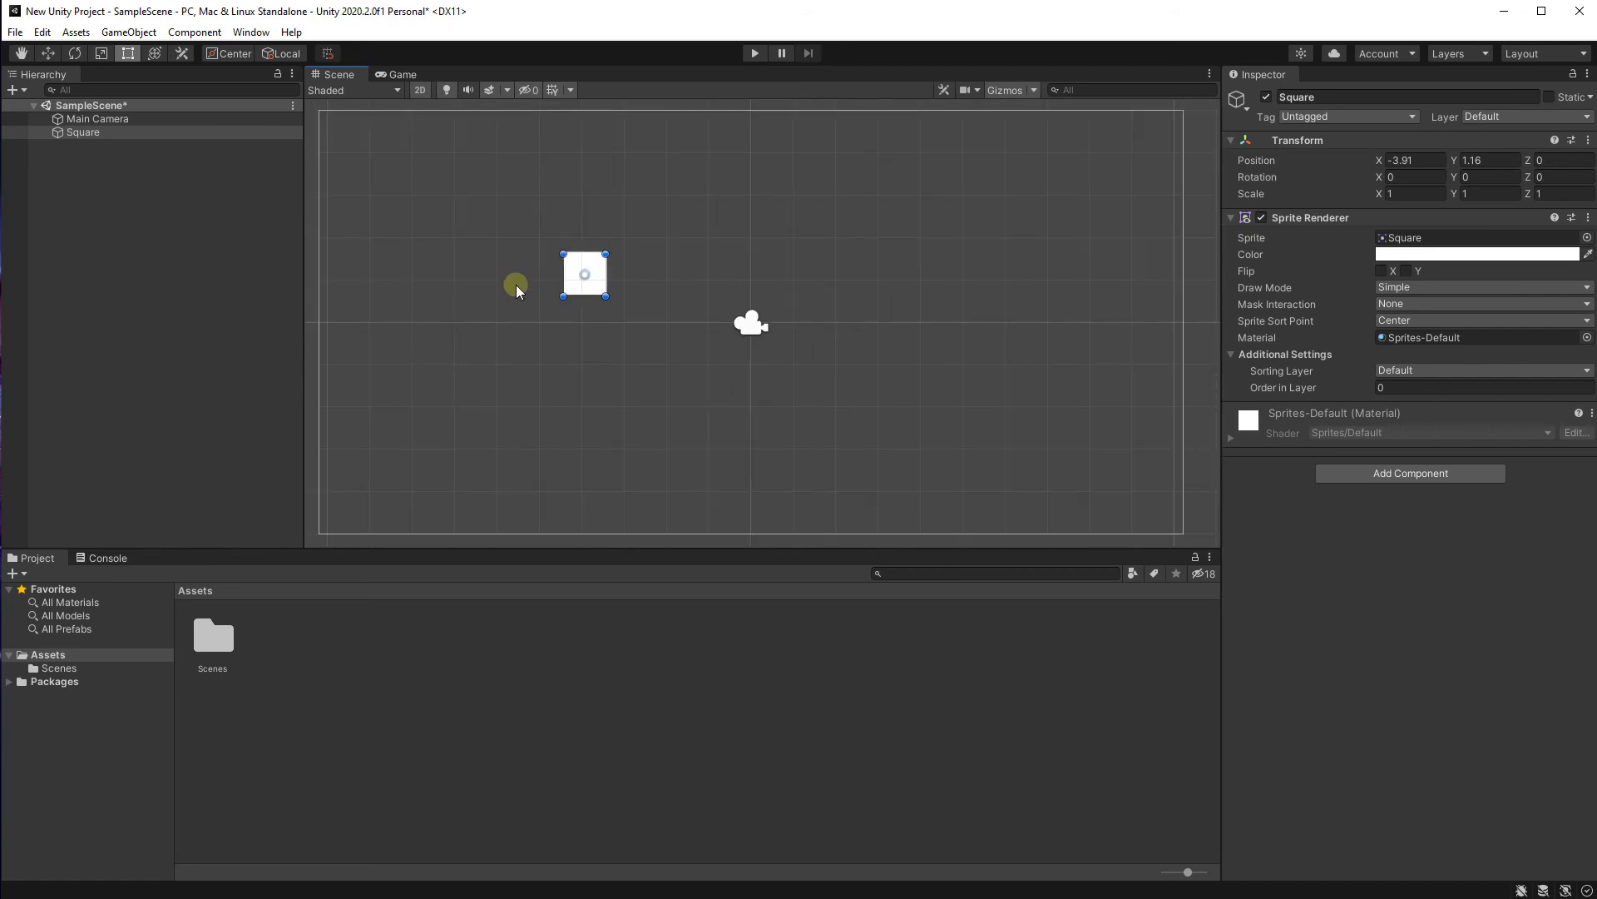
scroll(587, 260, up, 1)
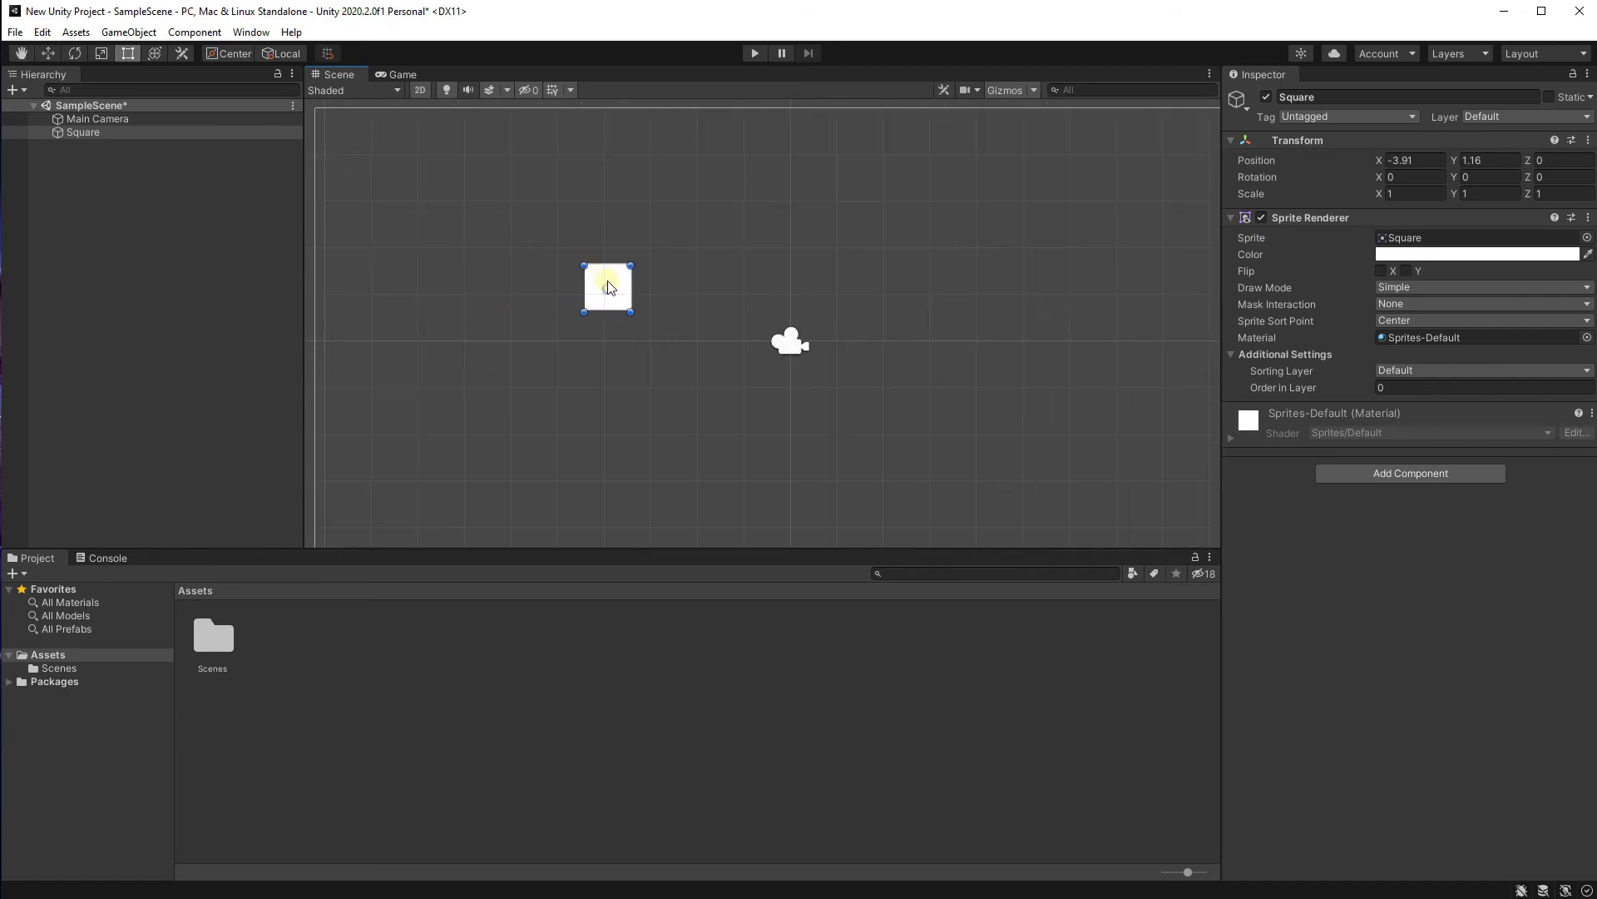
scroll(608, 283, down, 1)
middle_drag(621, 294, 605, 263)
mouse_move(605, 263)
mouse_down()
mouse_move(743, 240)
mouse_move(623, 252)
mouse_up()
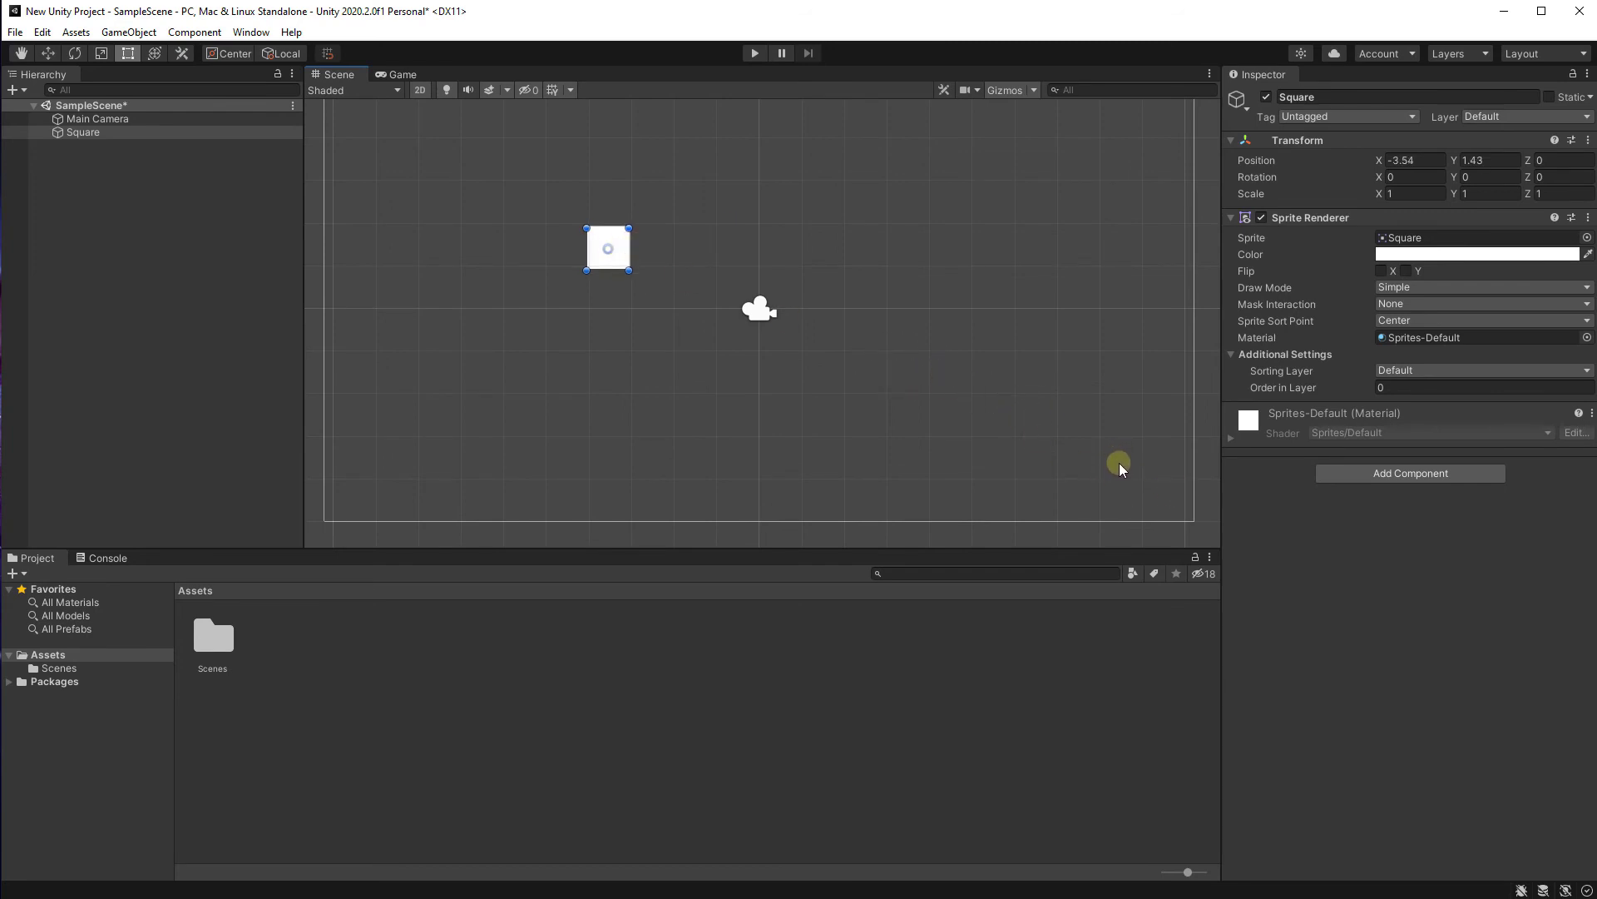
- Search the Square's Add Component list for 'rigid' to find Rigidbody 2D
click(1345, 476)
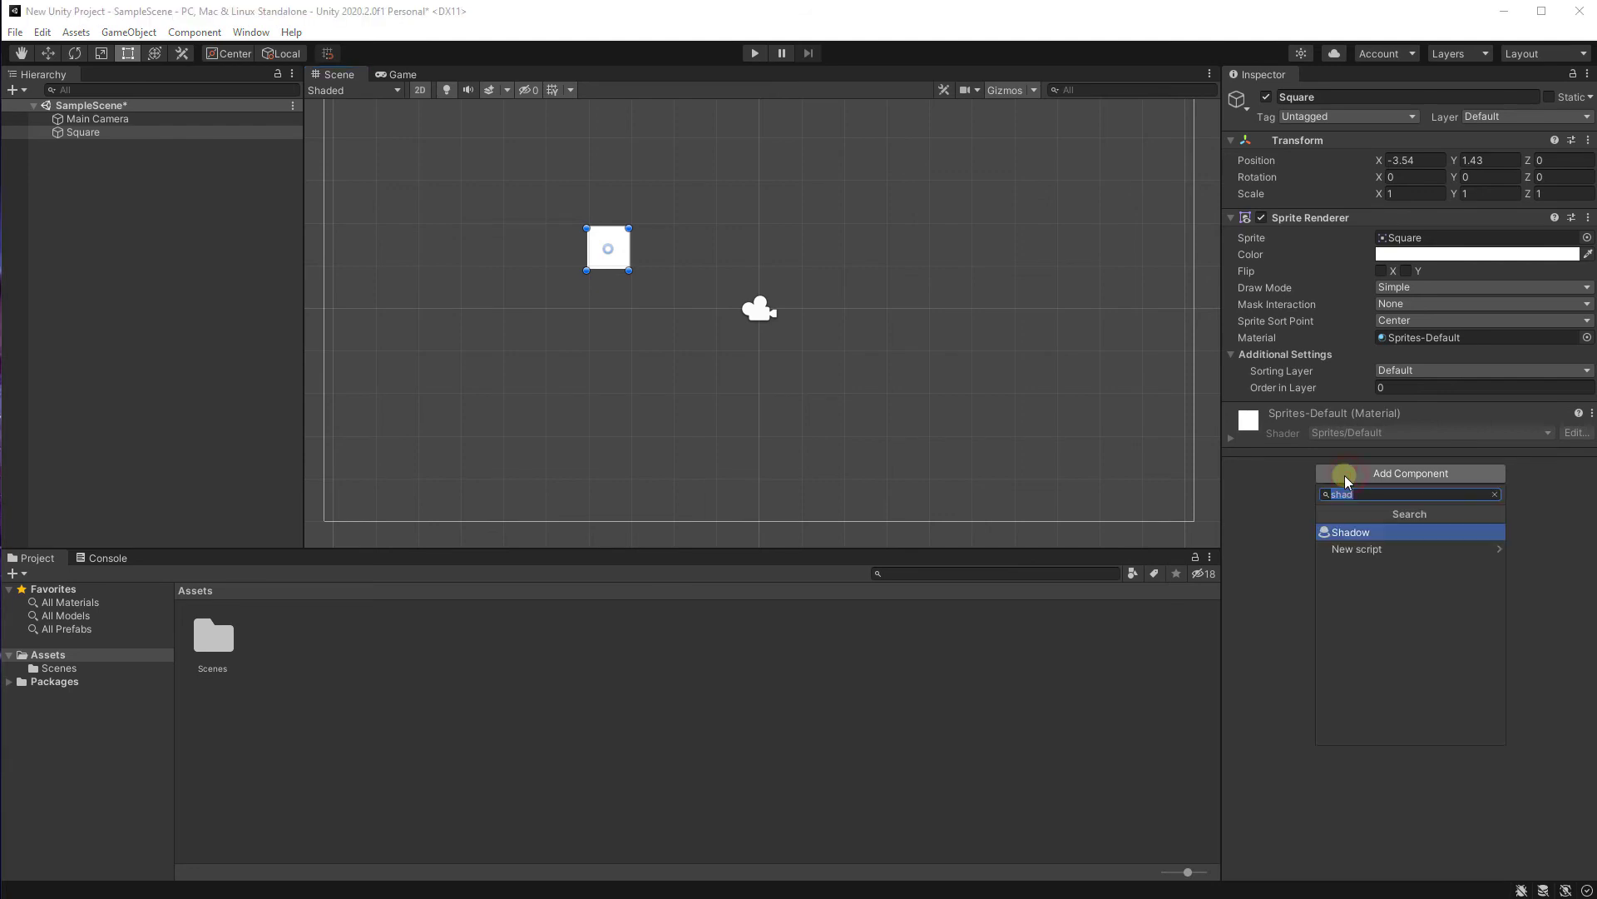
click(1526, 479)
click(1401, 476)
text(rigid)
- Drag the white Square slightly upward to about X -3.6, Y 1.59, then deselect it
click(1380, 551)
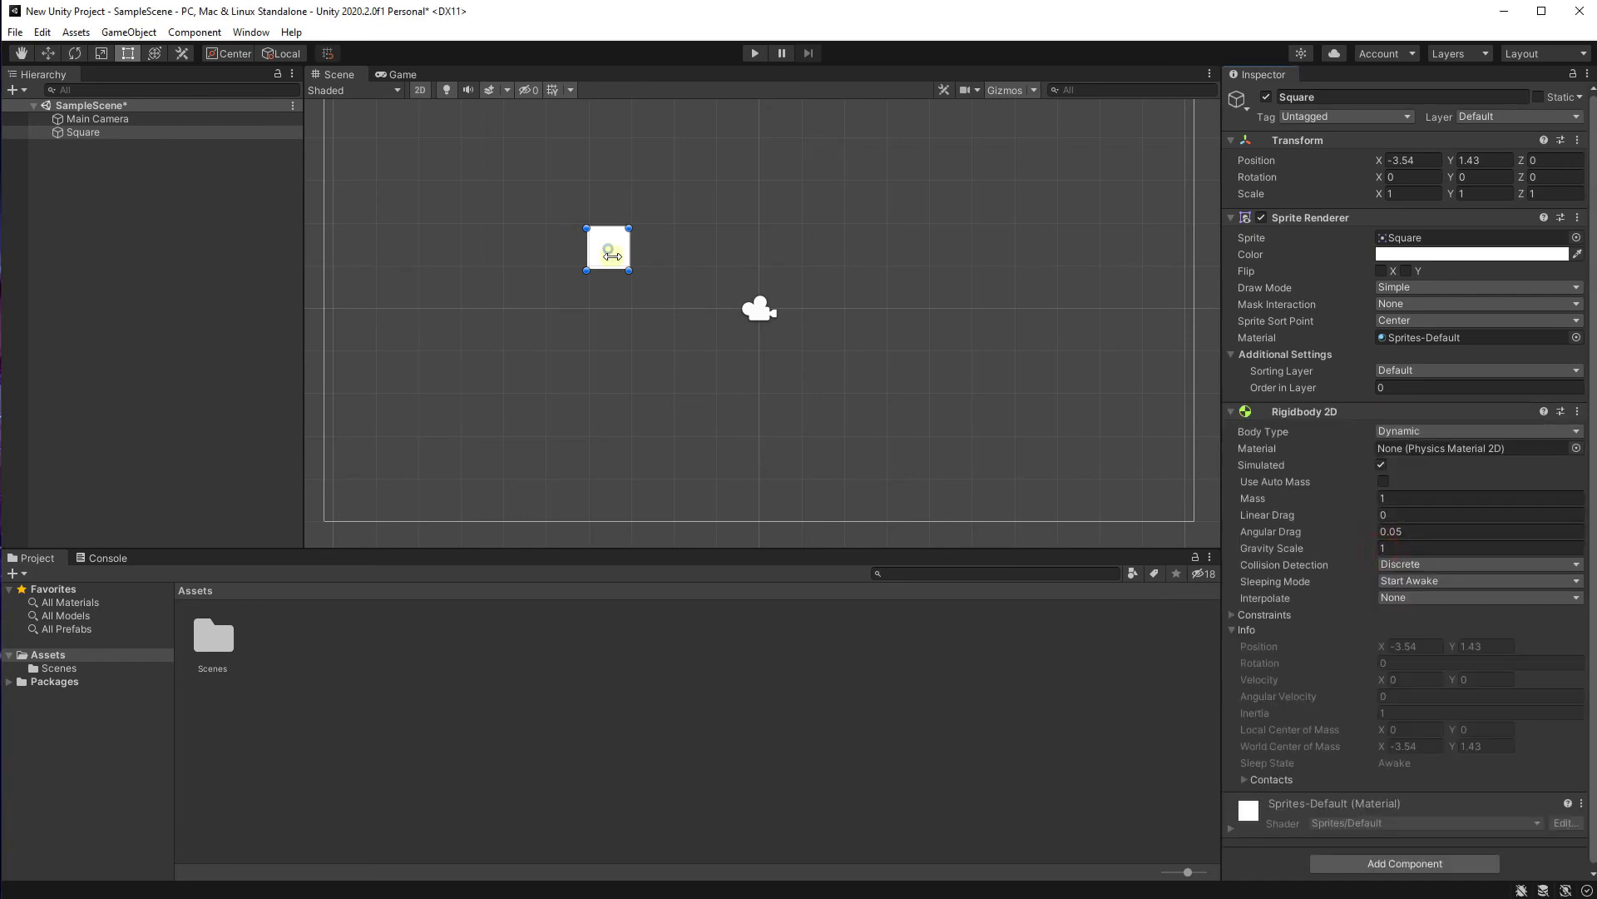
middle_drag(566, 233, 696, 331)
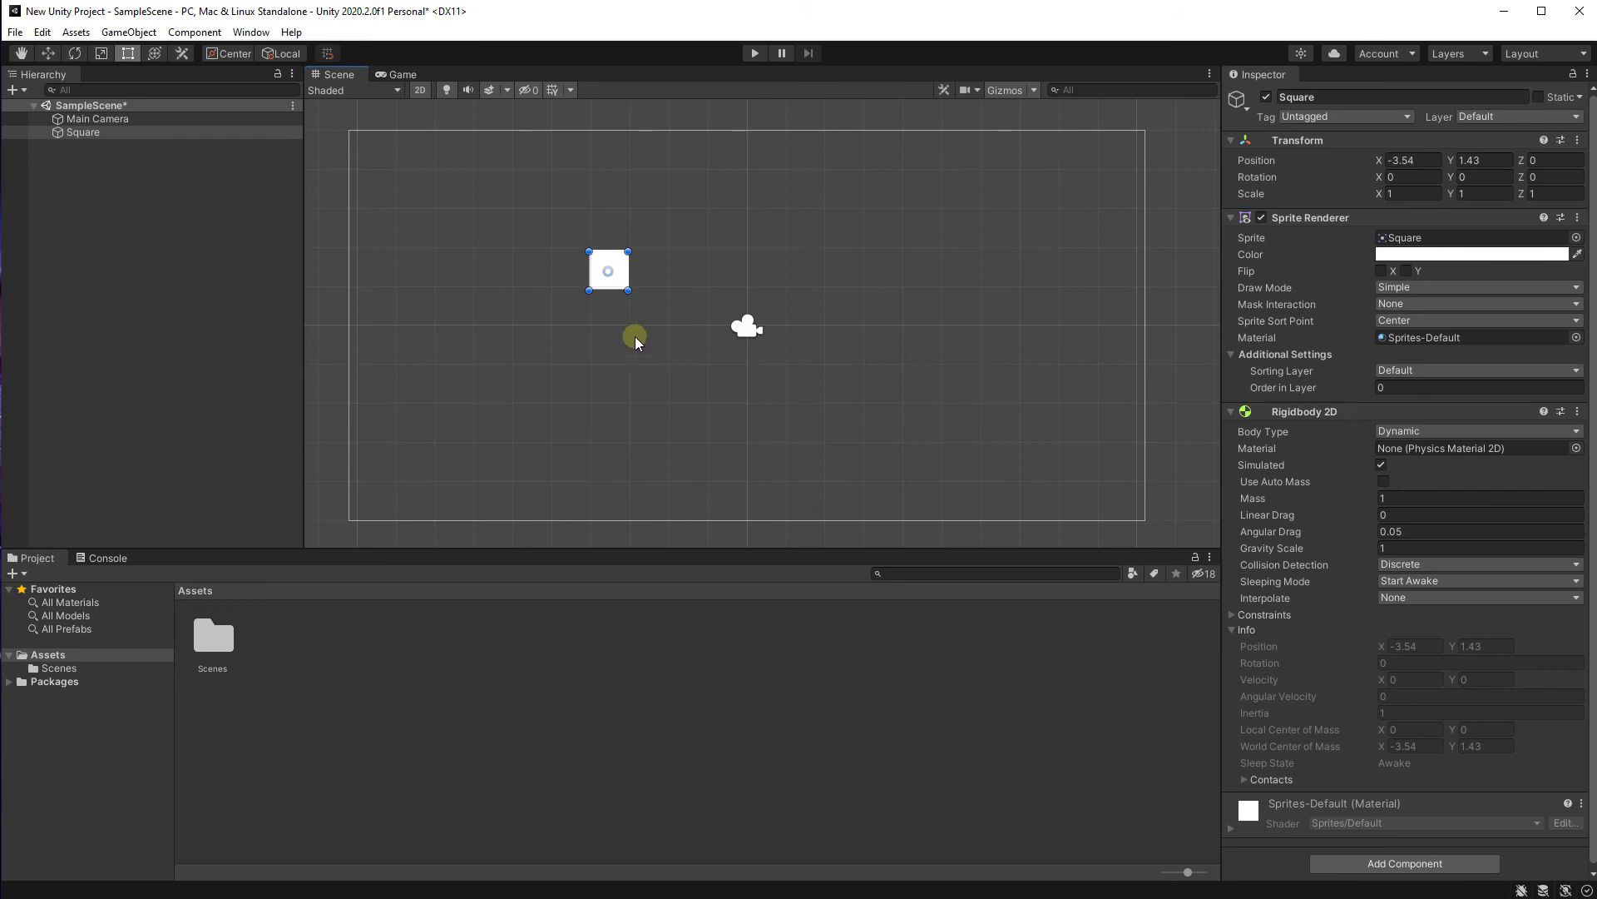
scroll(626, 288, up, 1)
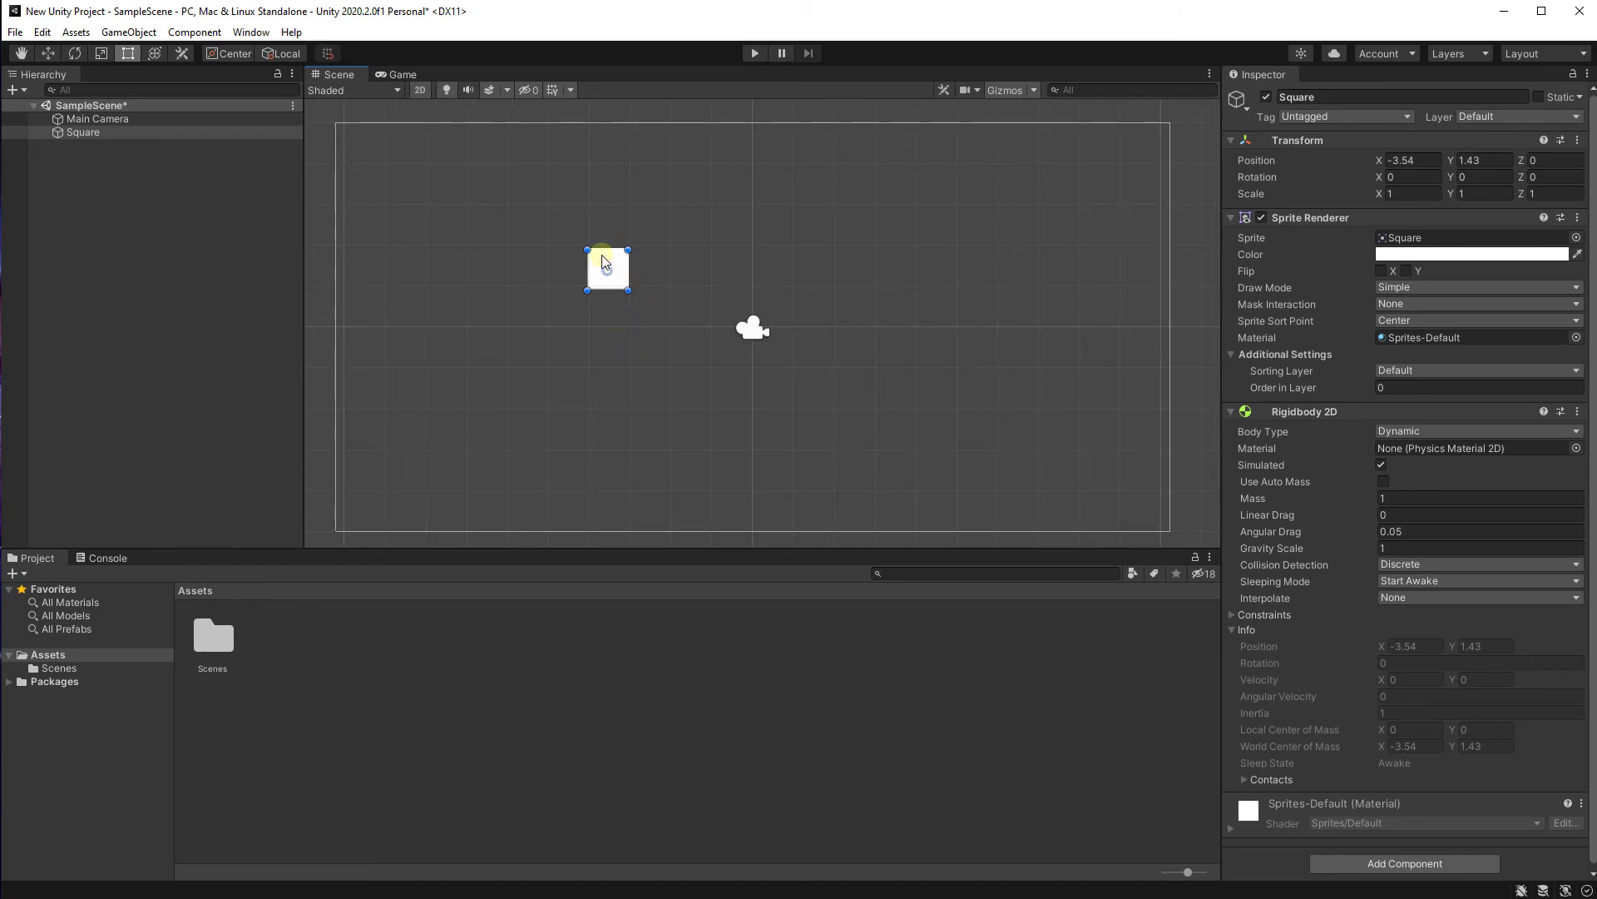
mouse_move(606, 269)
mouse_down()
mouse_move(745, 250)
mouse_move(608, 263)
mouse_up()
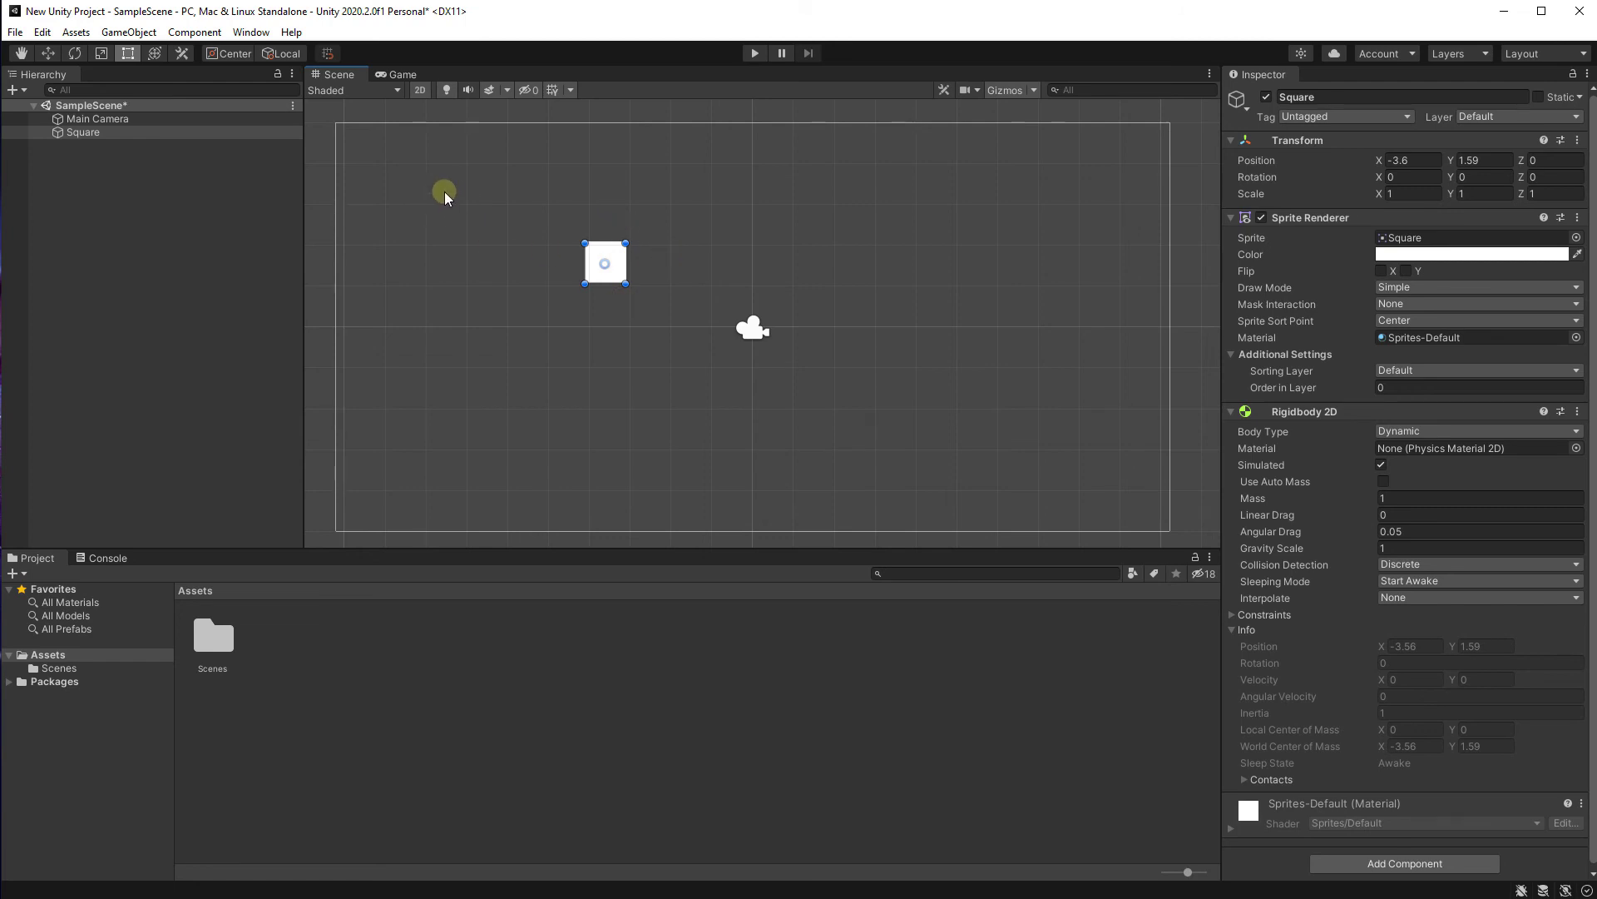
scroll(466, 214, down, 2)
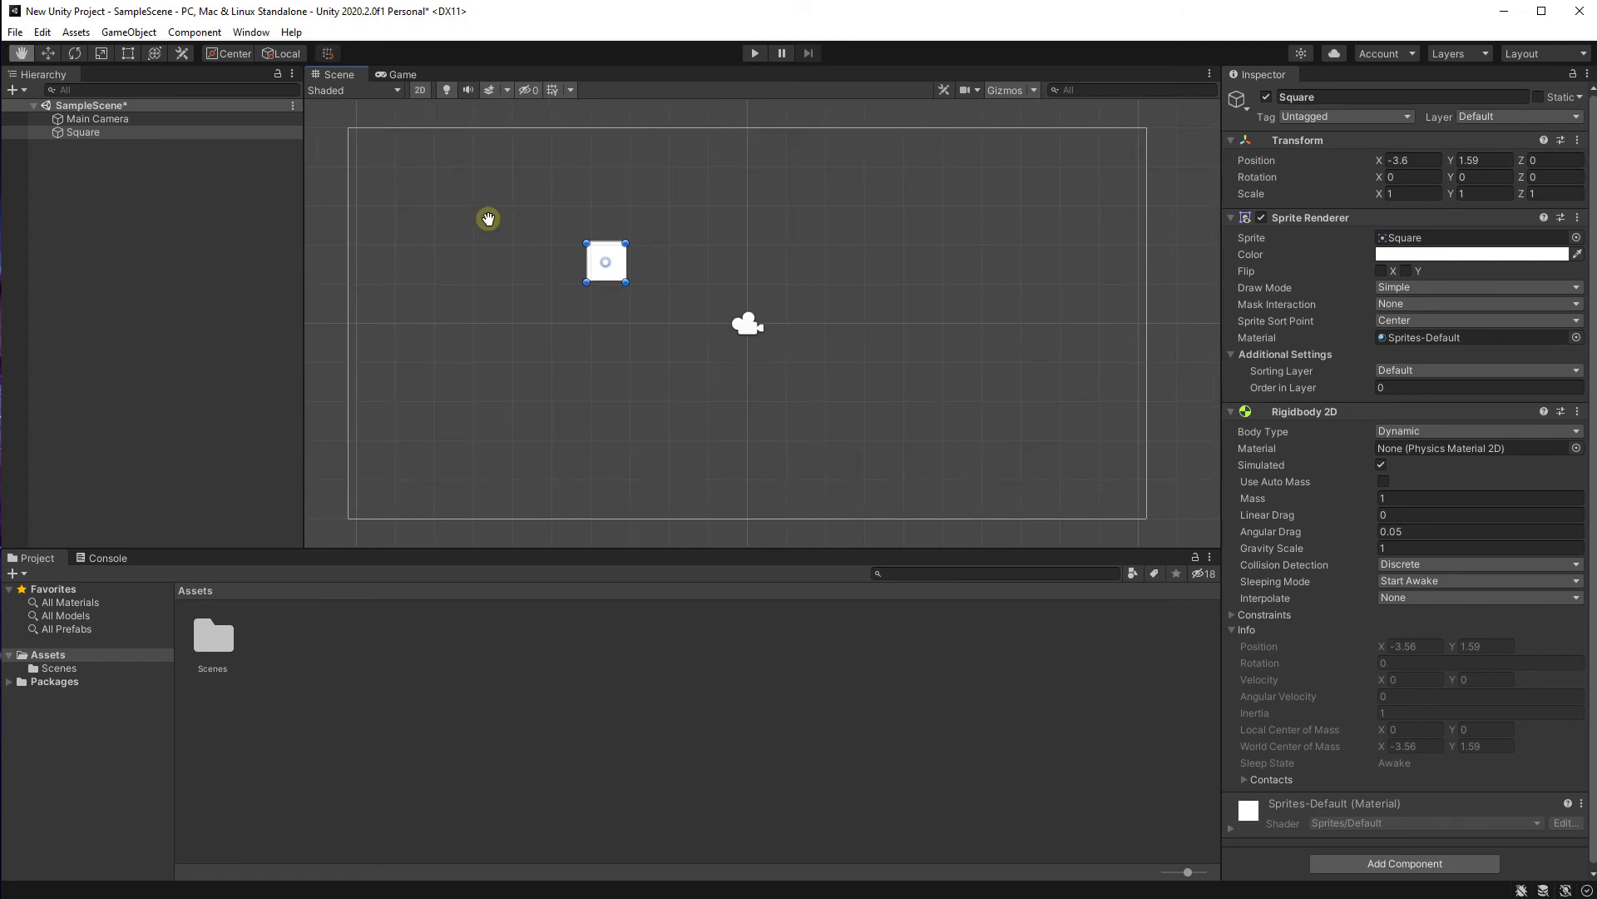
click(321, 275)
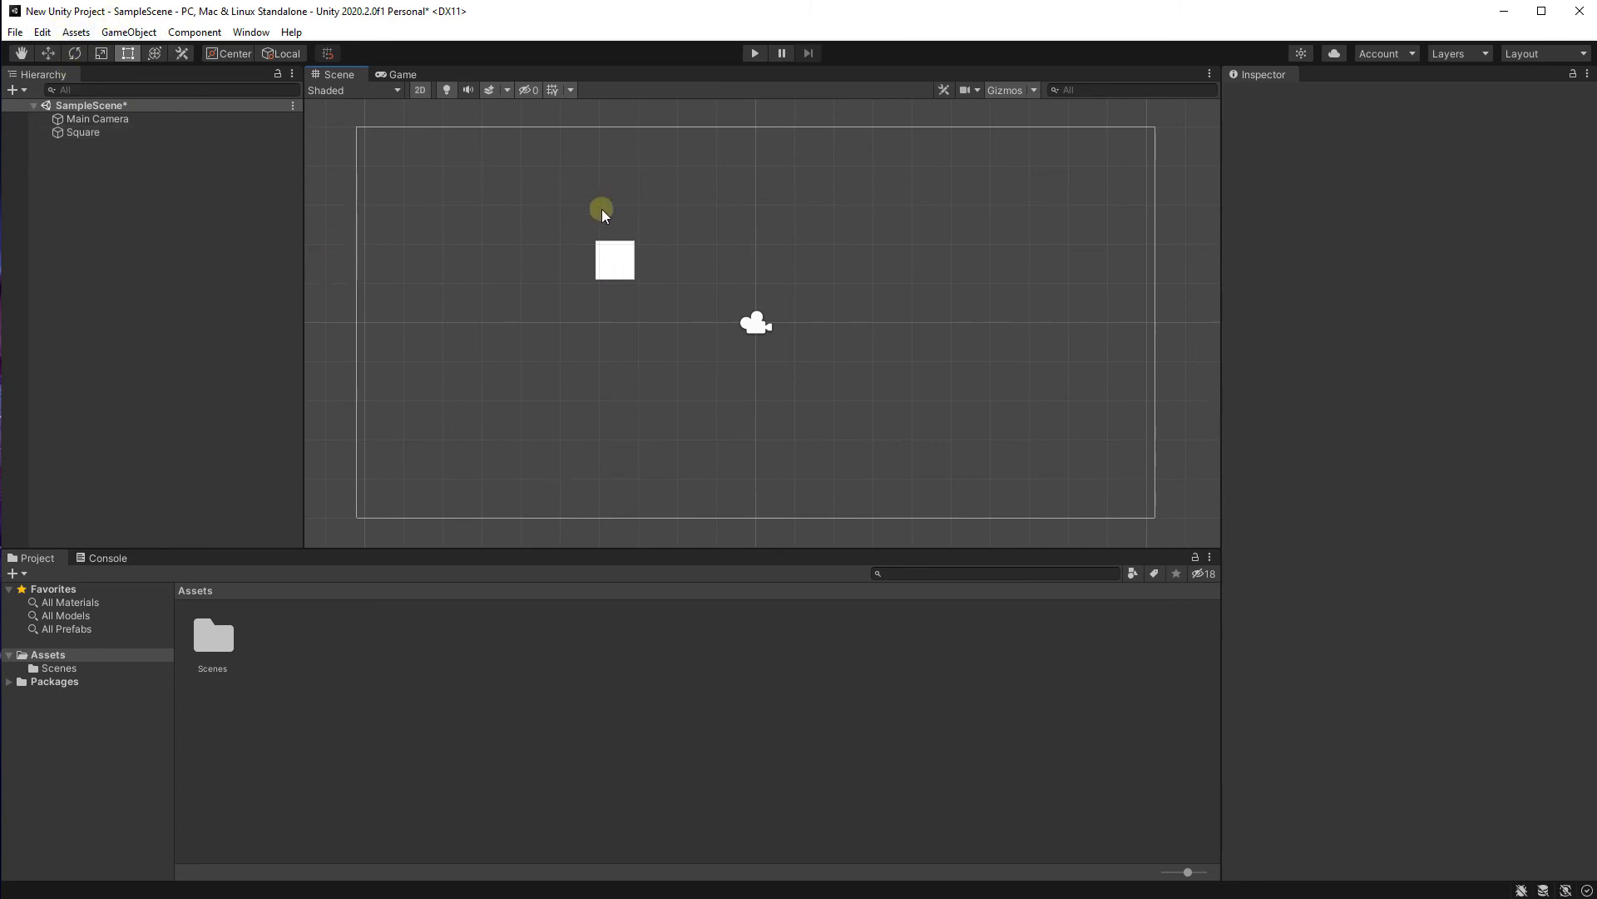
click(603, 259)
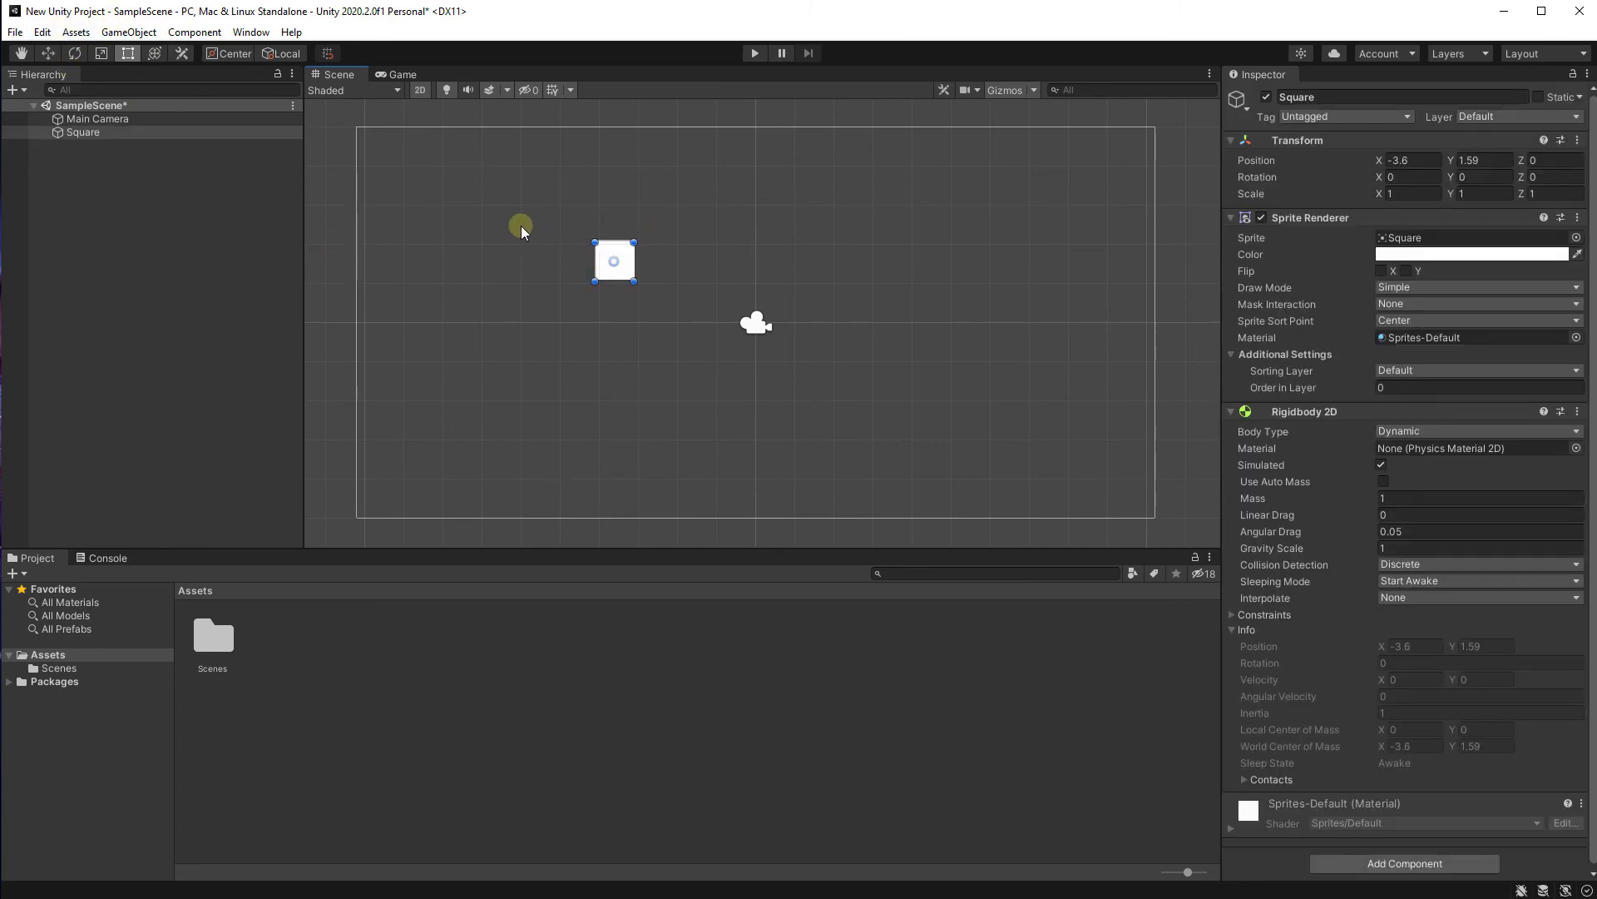
click(343, 241)
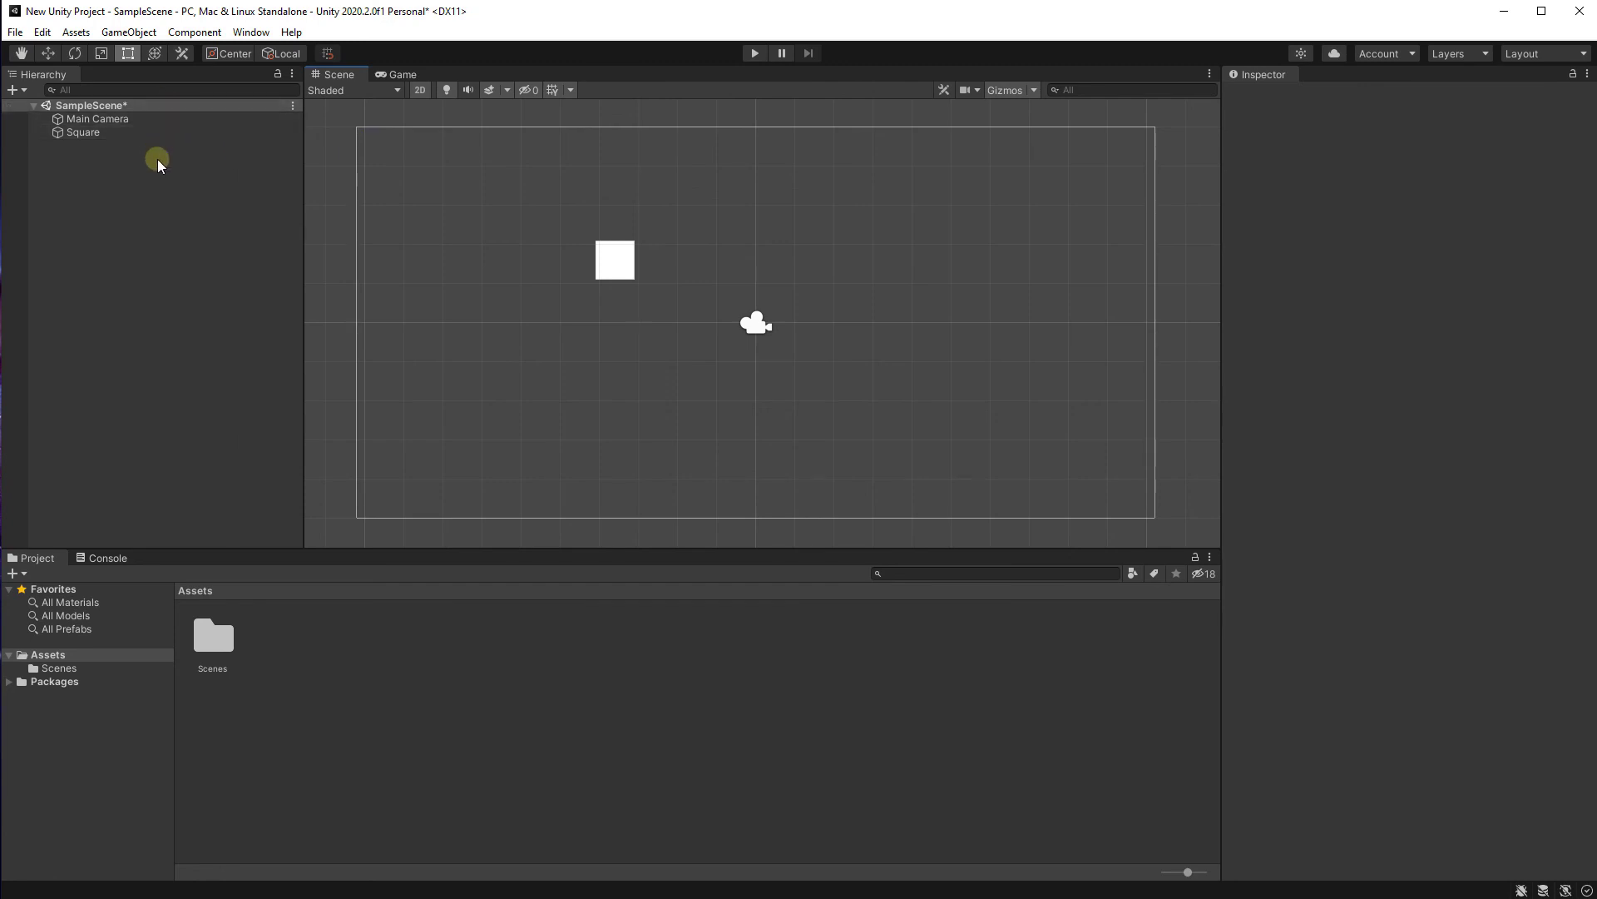
middle_drag(446, 260, 624, 346)
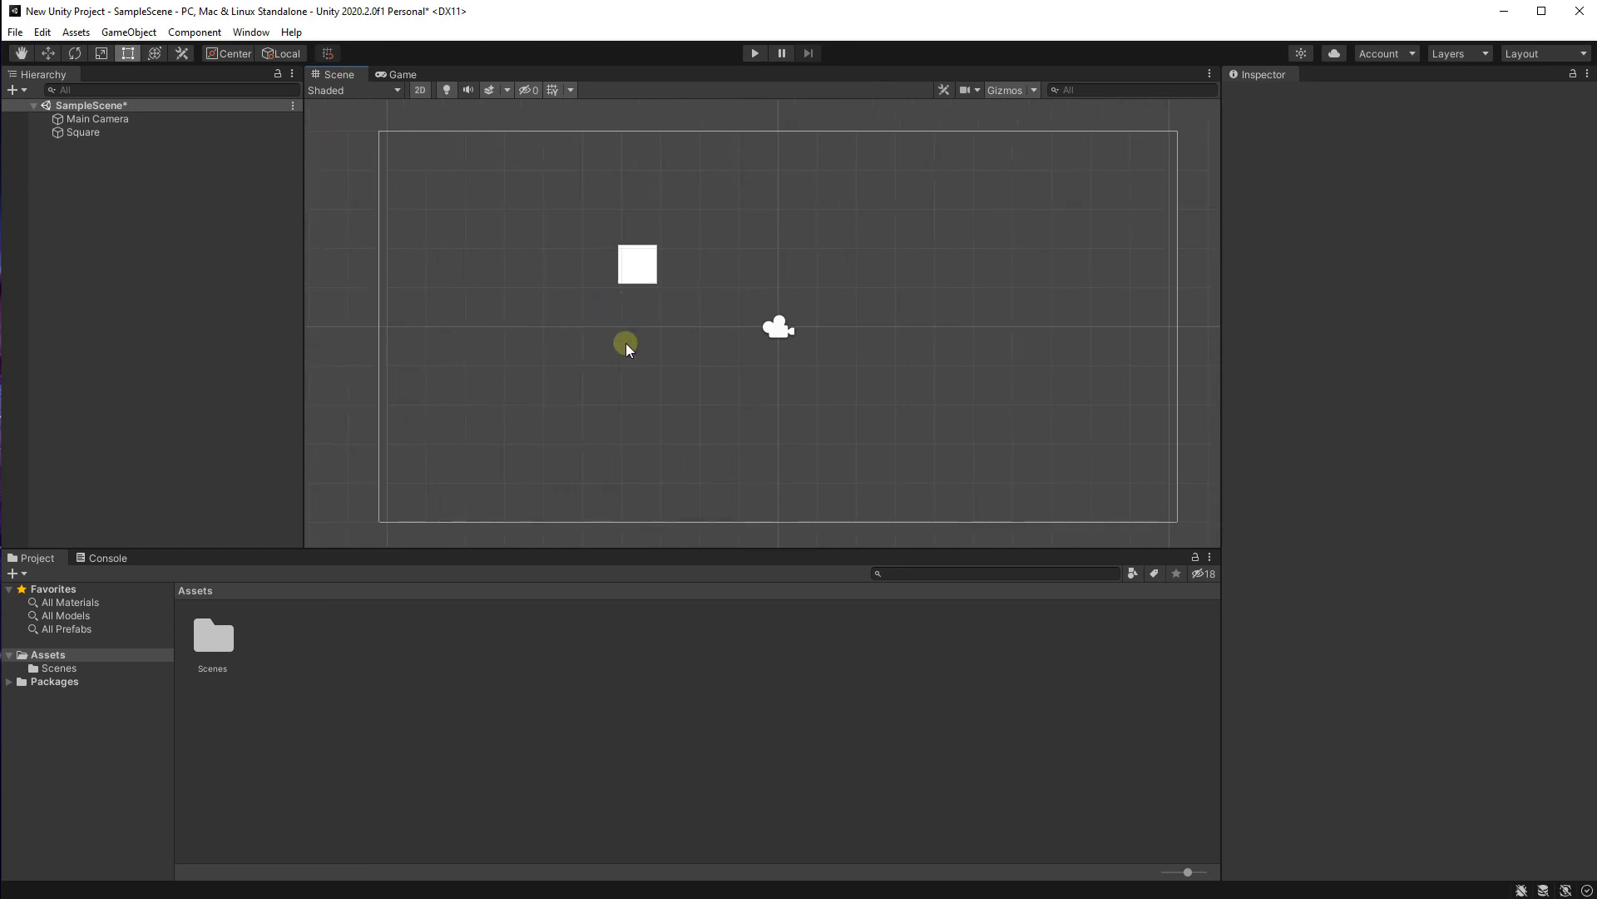
- In Preferences > External Tools, choose Visual Studio Community 2019 as External Script Editor, then close
click(43, 31)
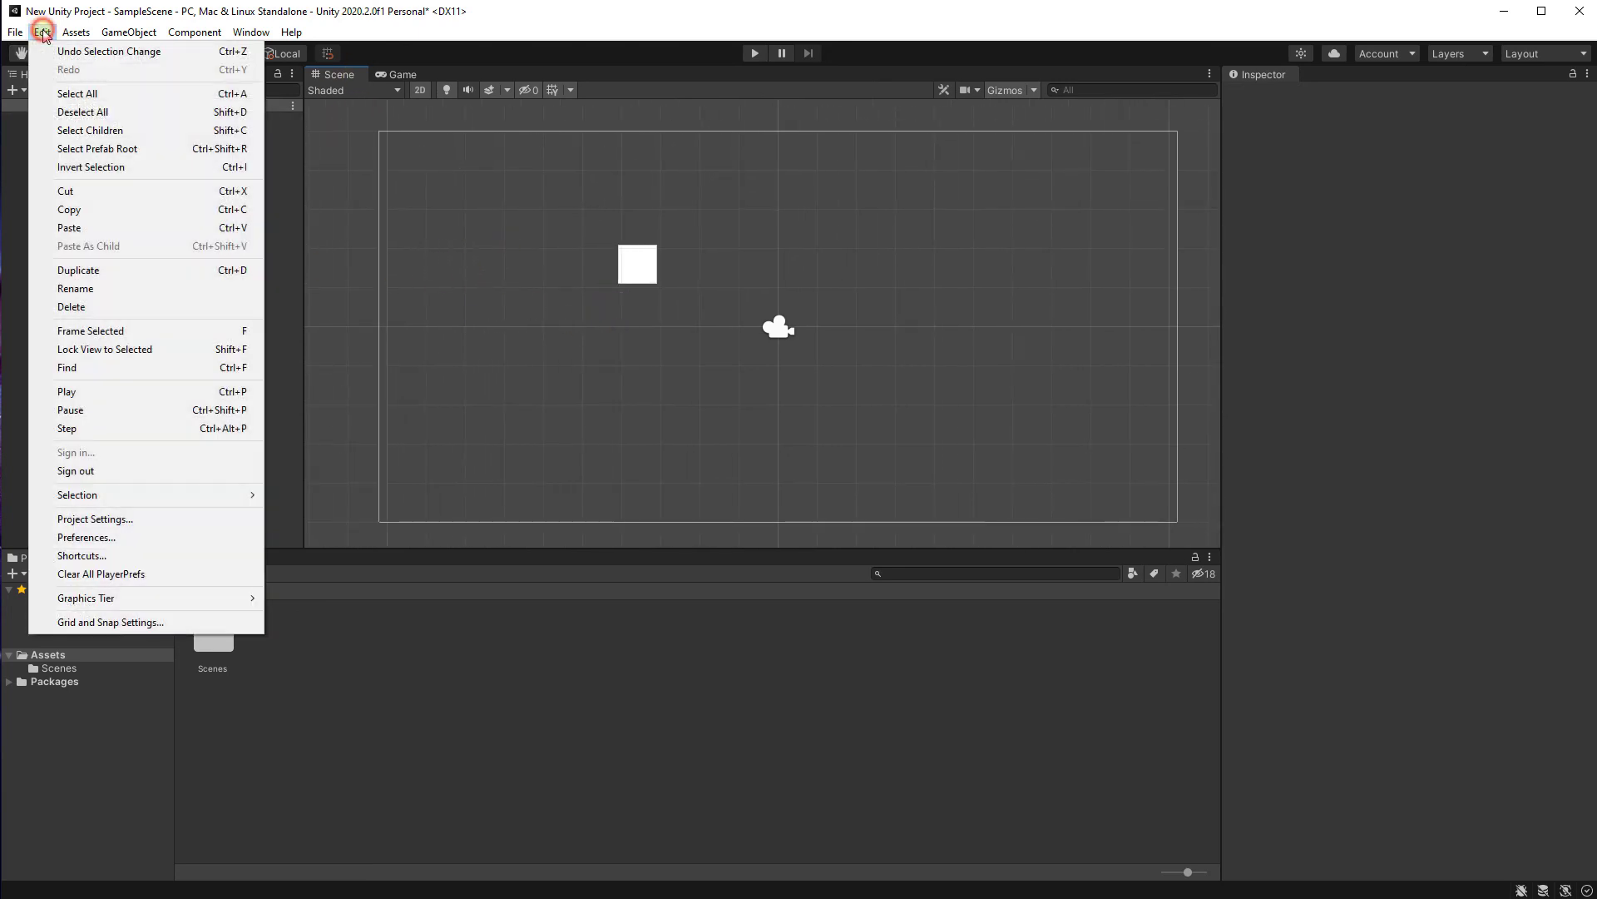
click(101, 537)
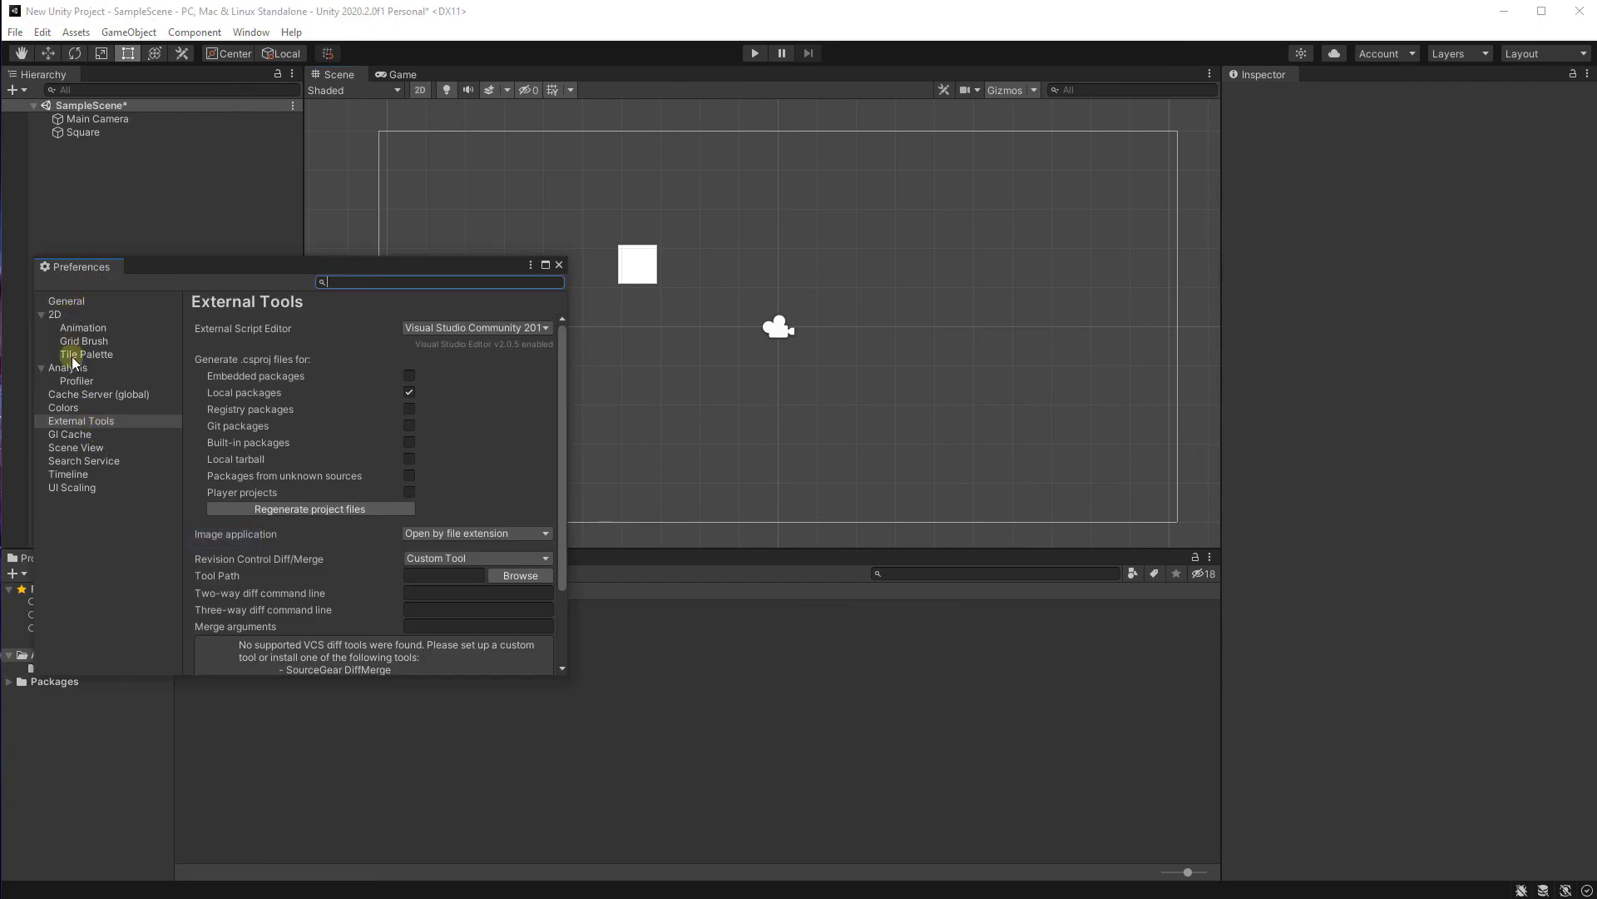
click(99, 422)
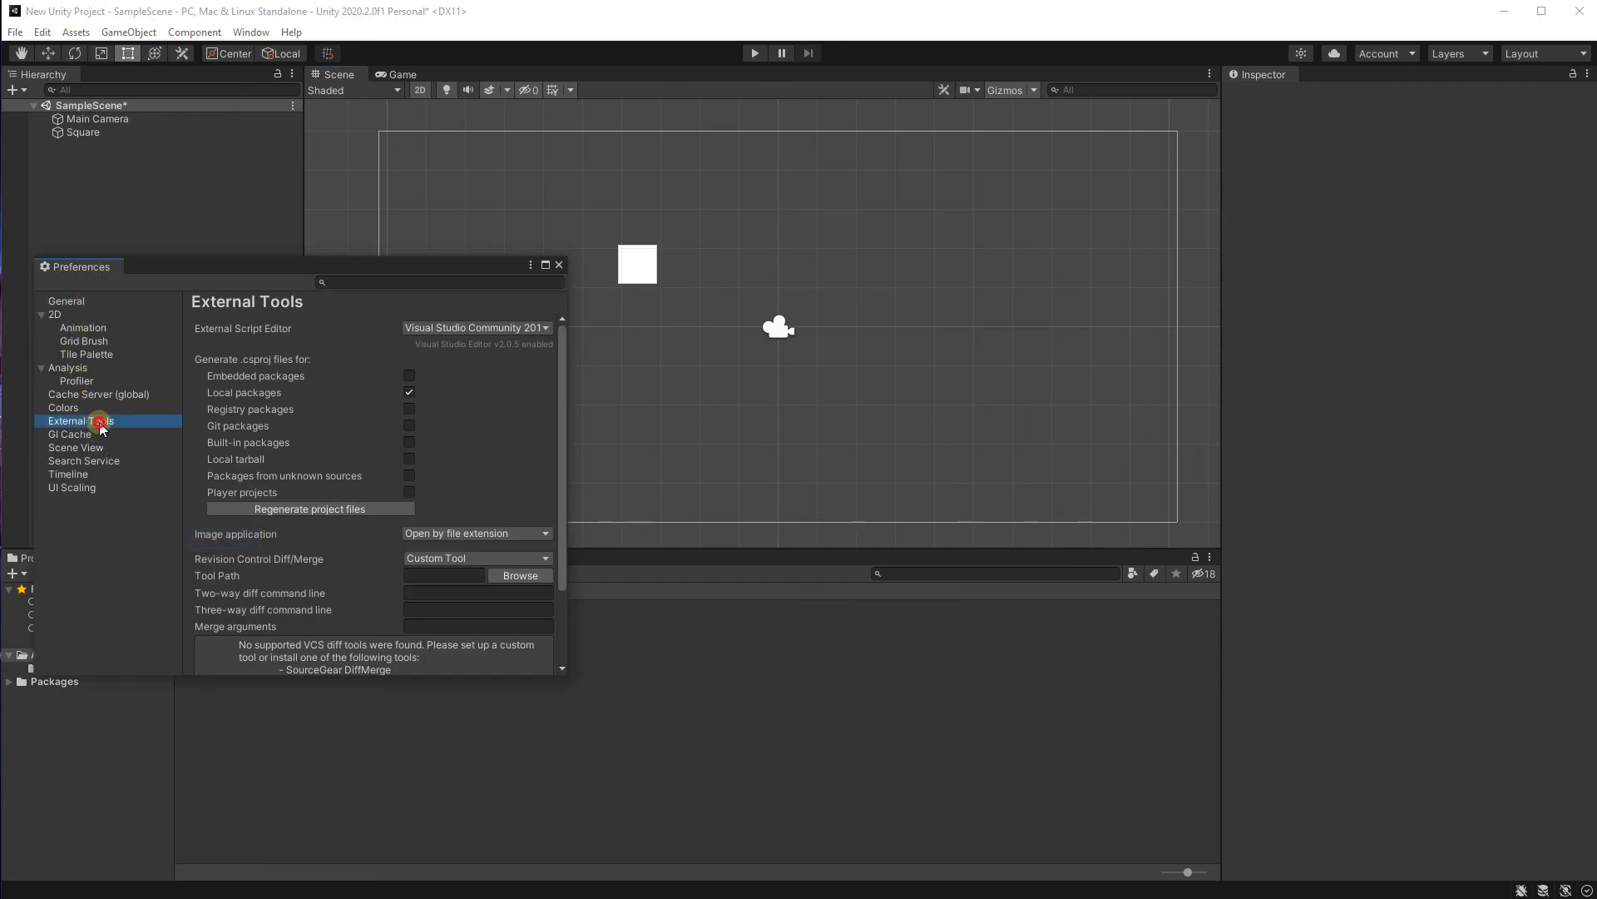
click(91, 330)
click(100, 420)
click(462, 328)
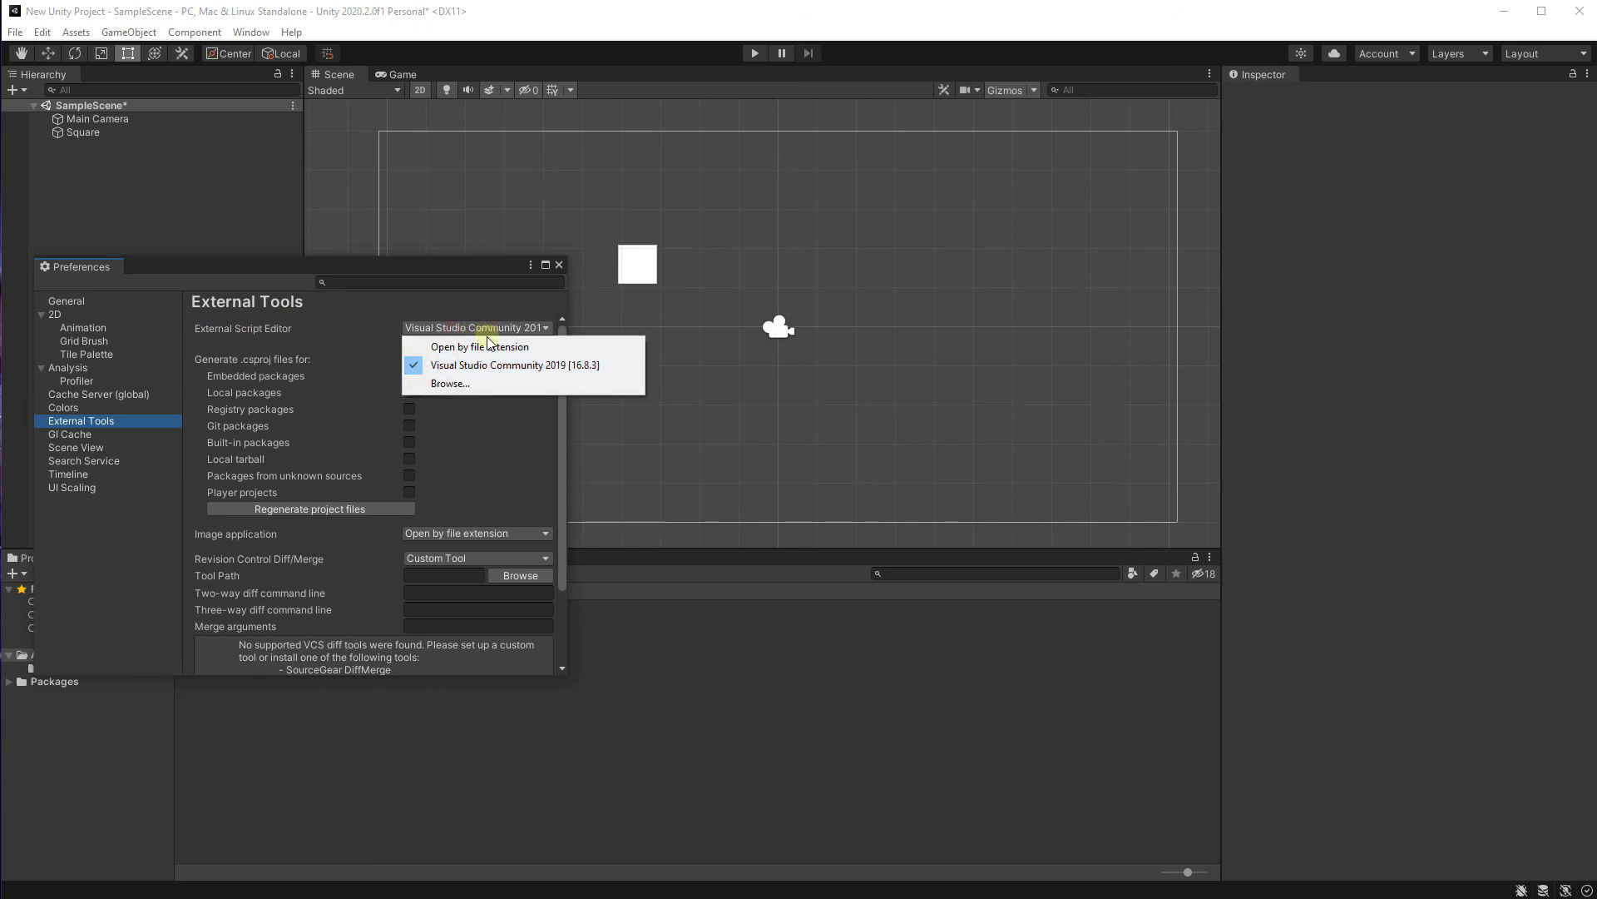
click(501, 366)
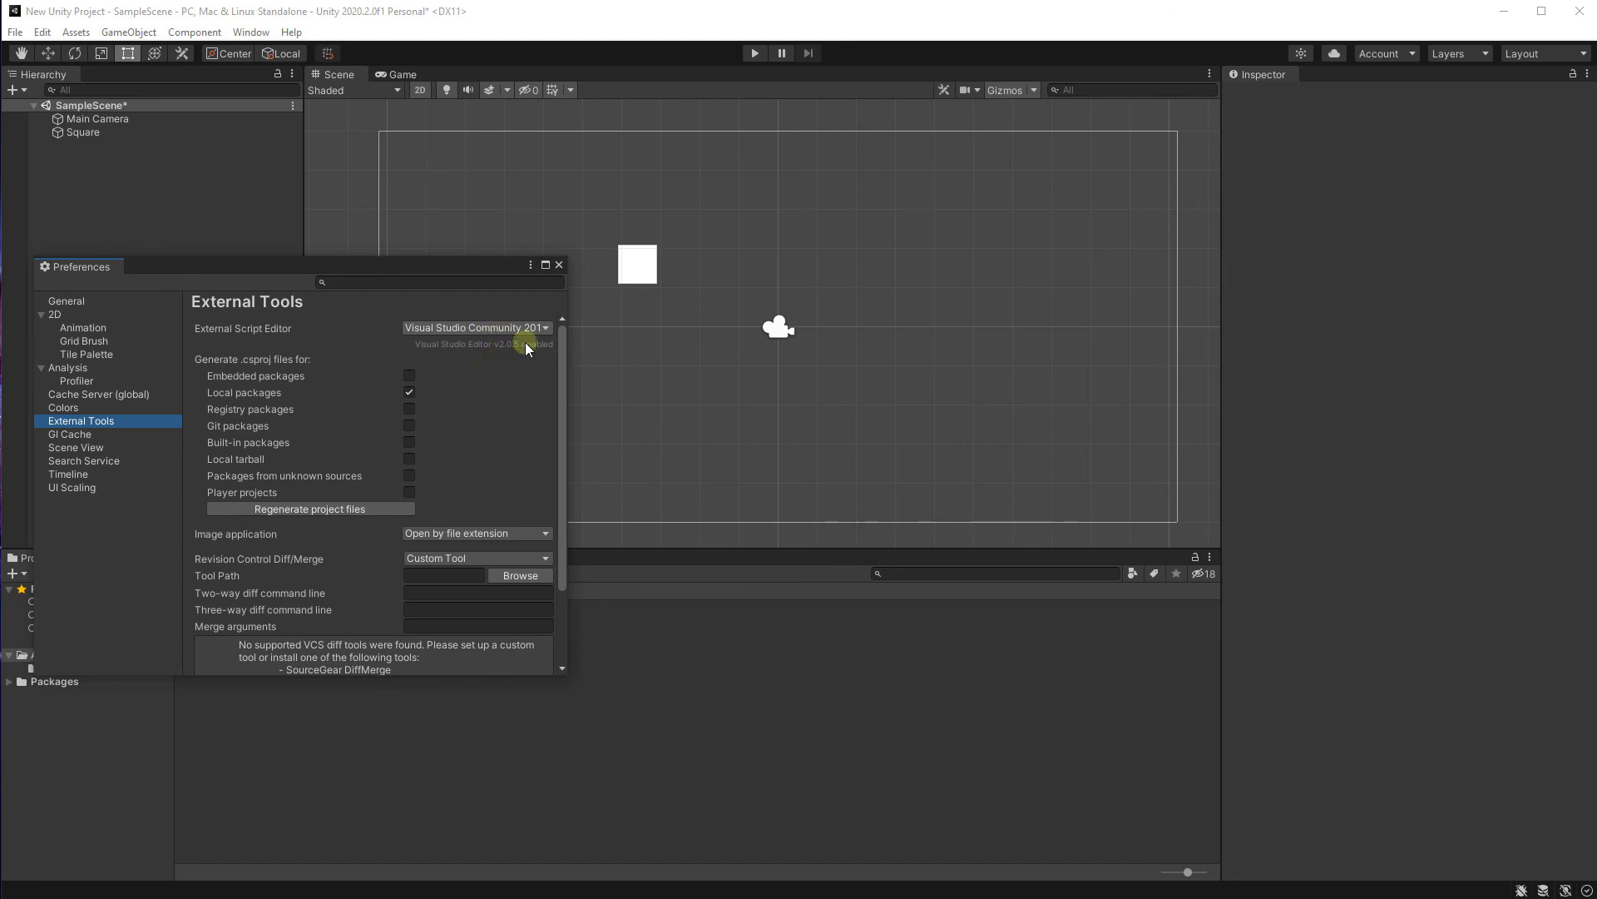
click(508, 329)
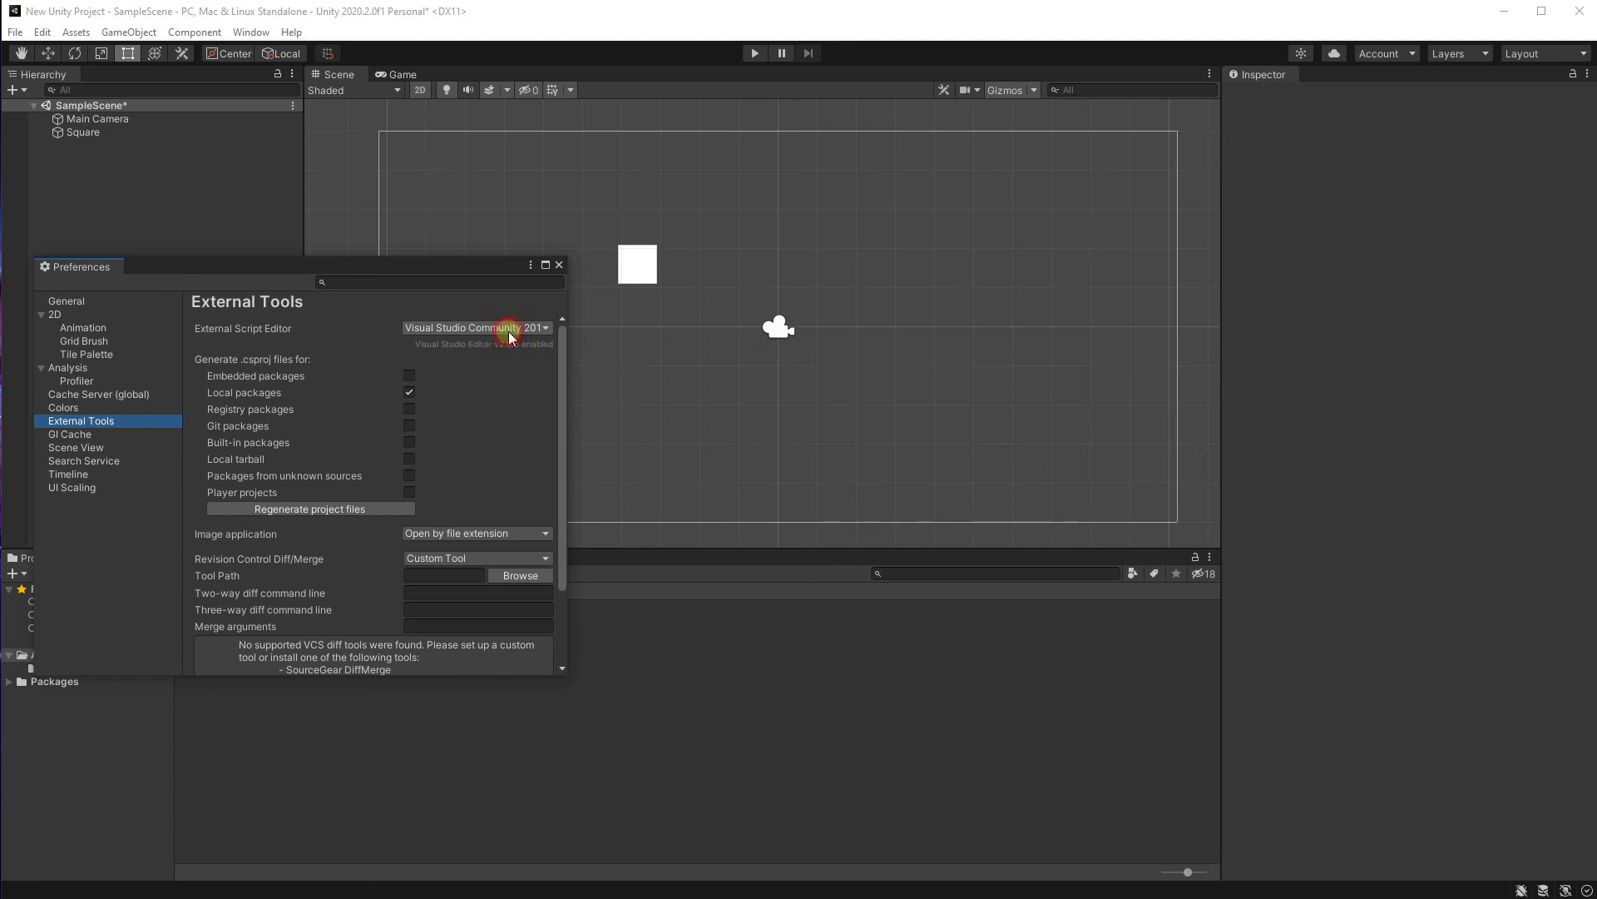
click(559, 265)
- Create a C# script in the Assets folder, keeping the default name NewBehaviourScript
middle_drag(643, 337, 564, 339)
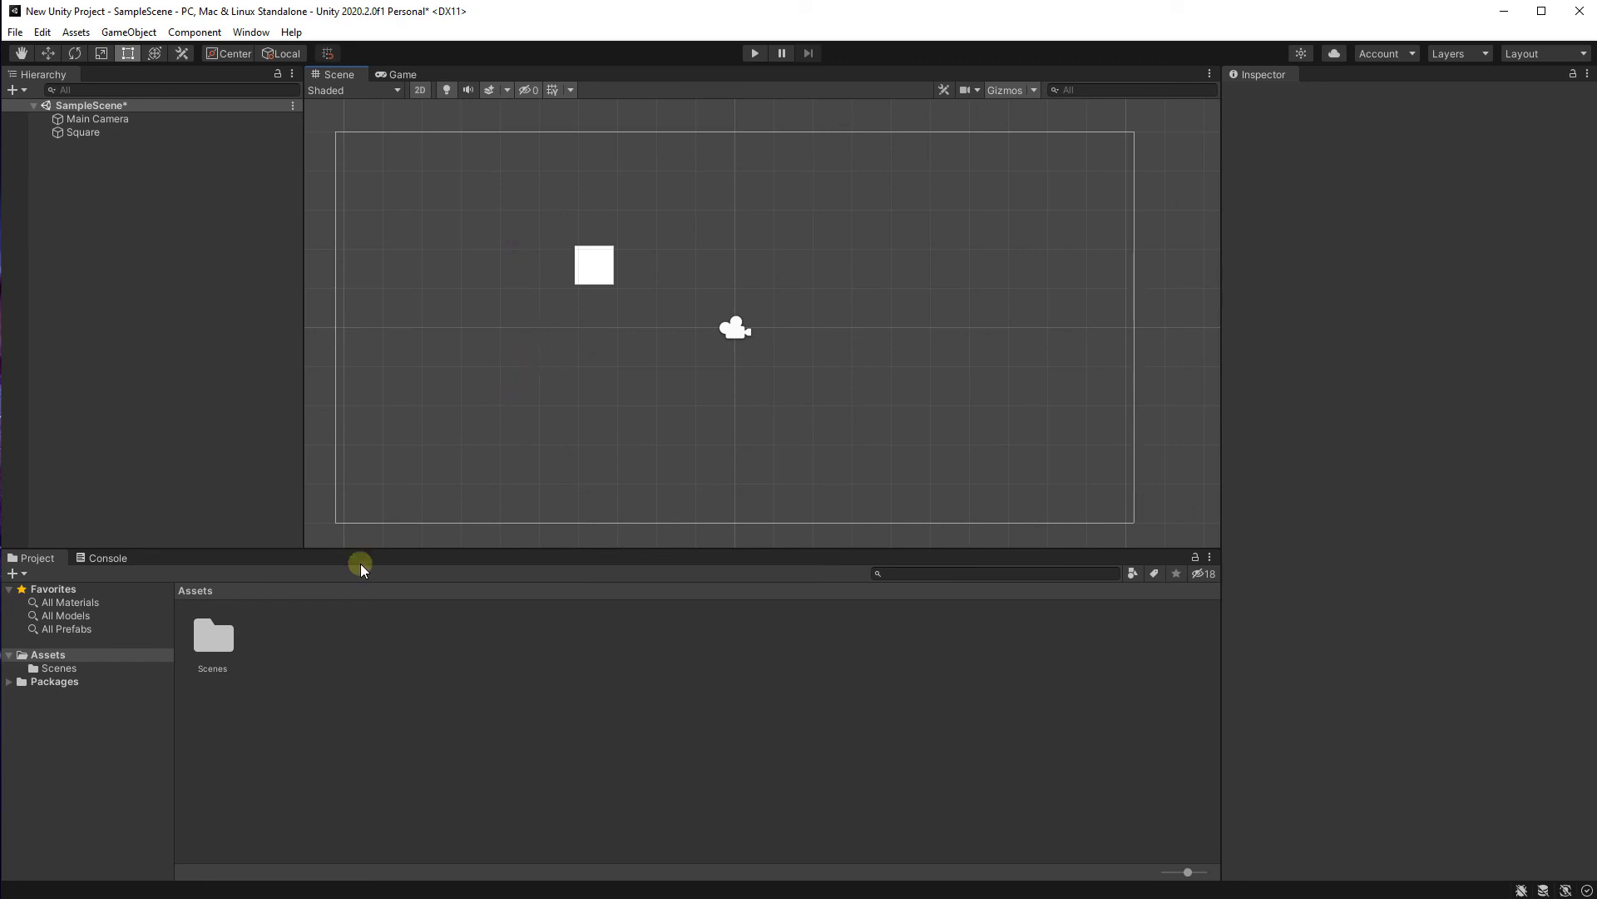
right_click(321, 662)
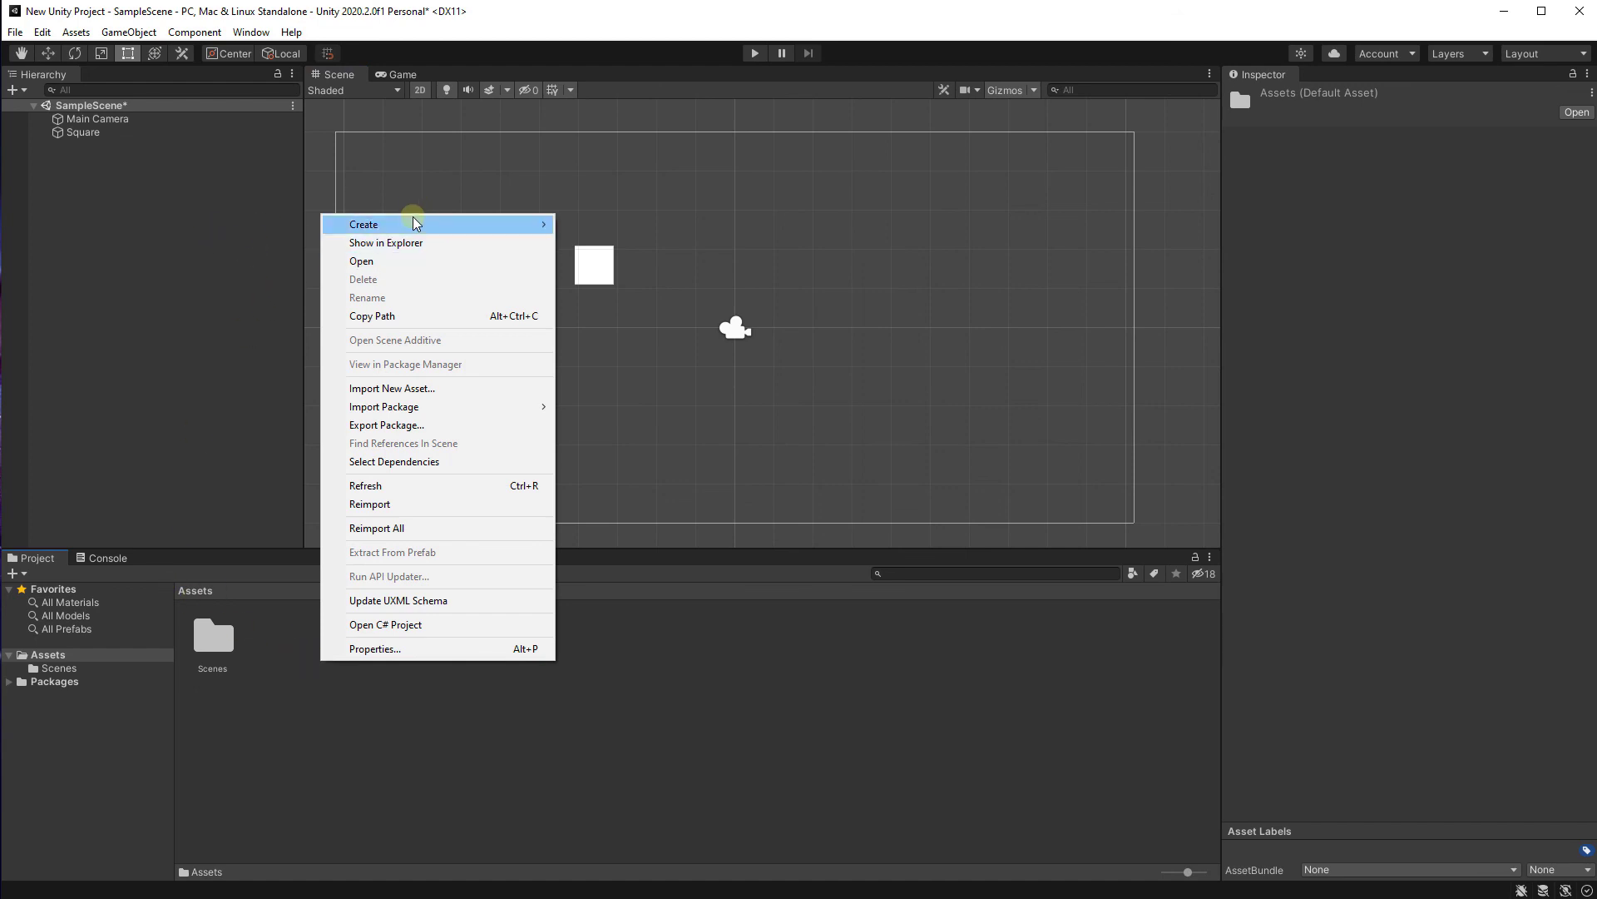
mouse_move(414, 223)
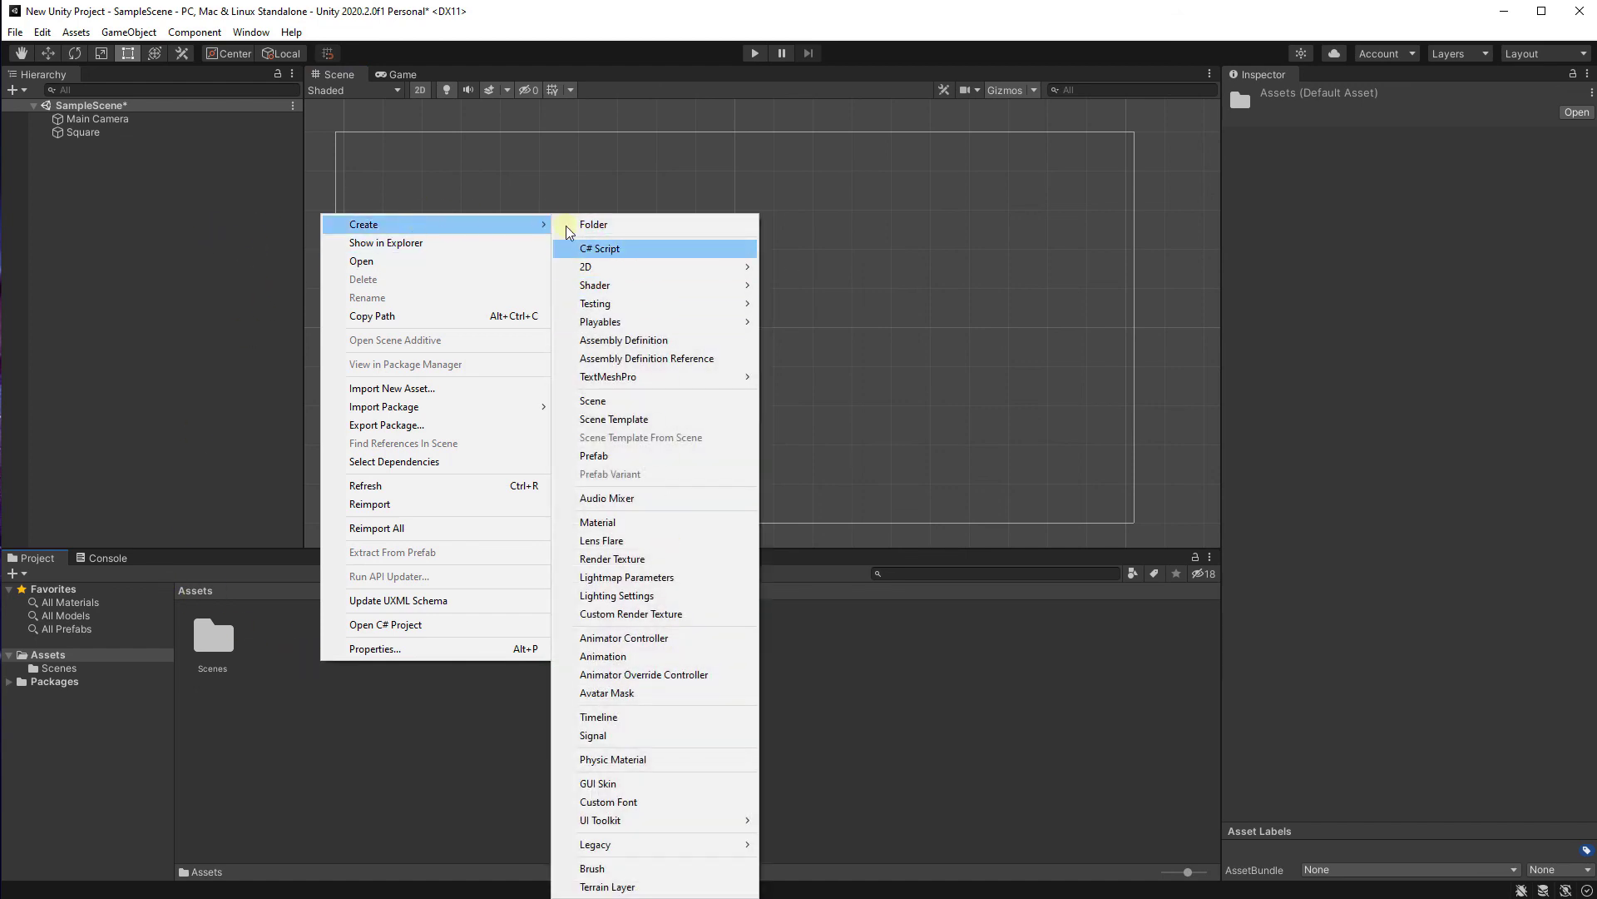
mouse_move(464, 225)
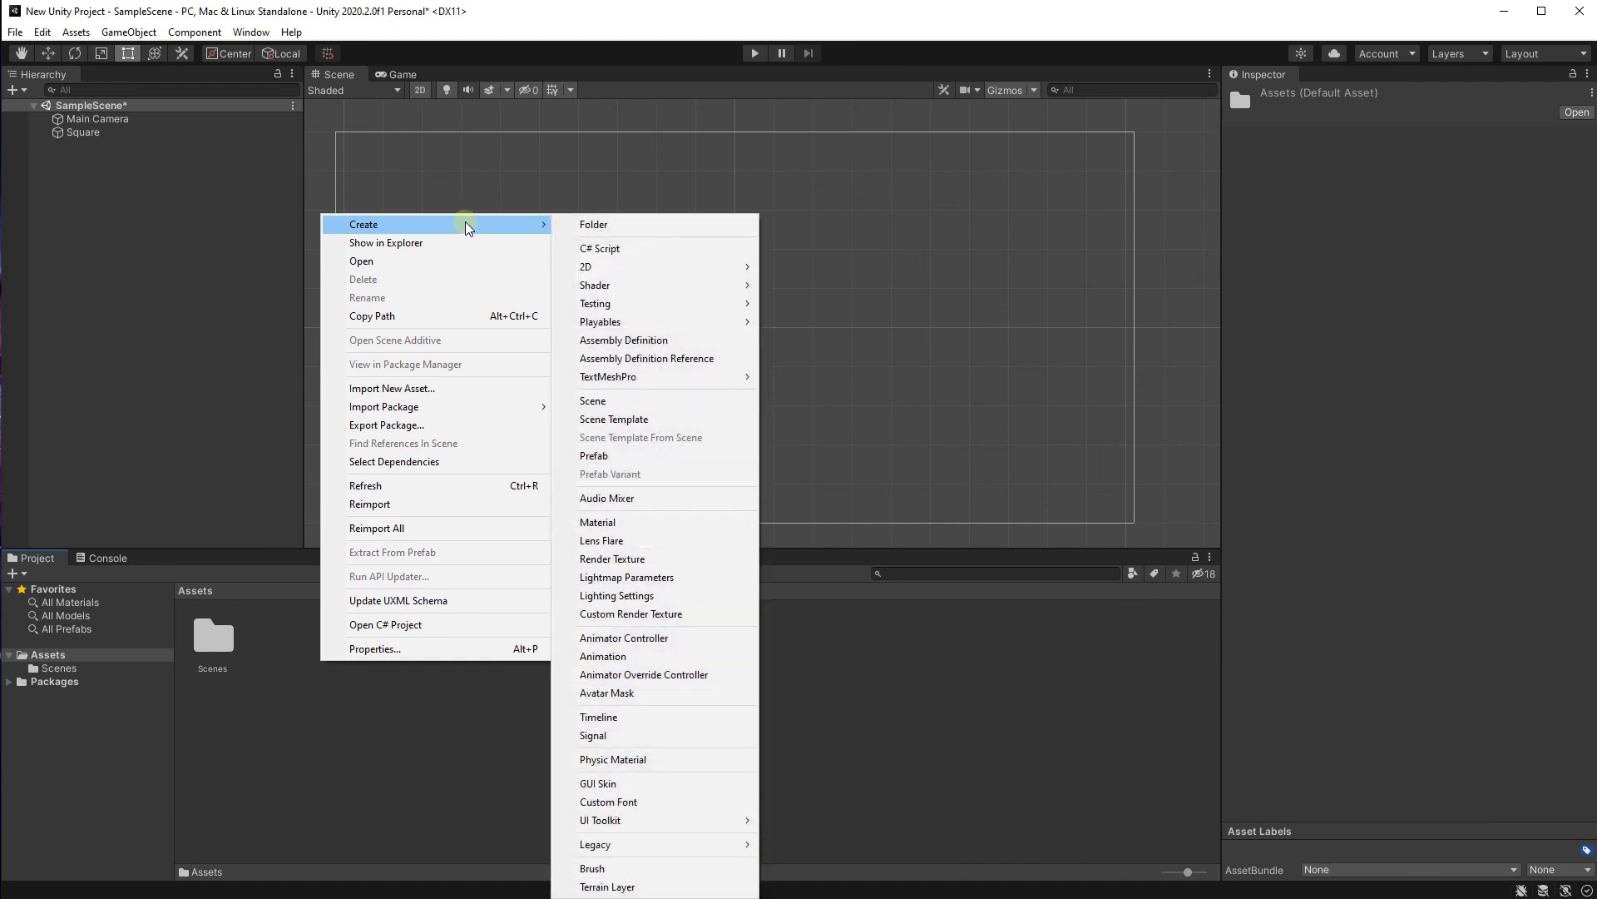
click(617, 250)
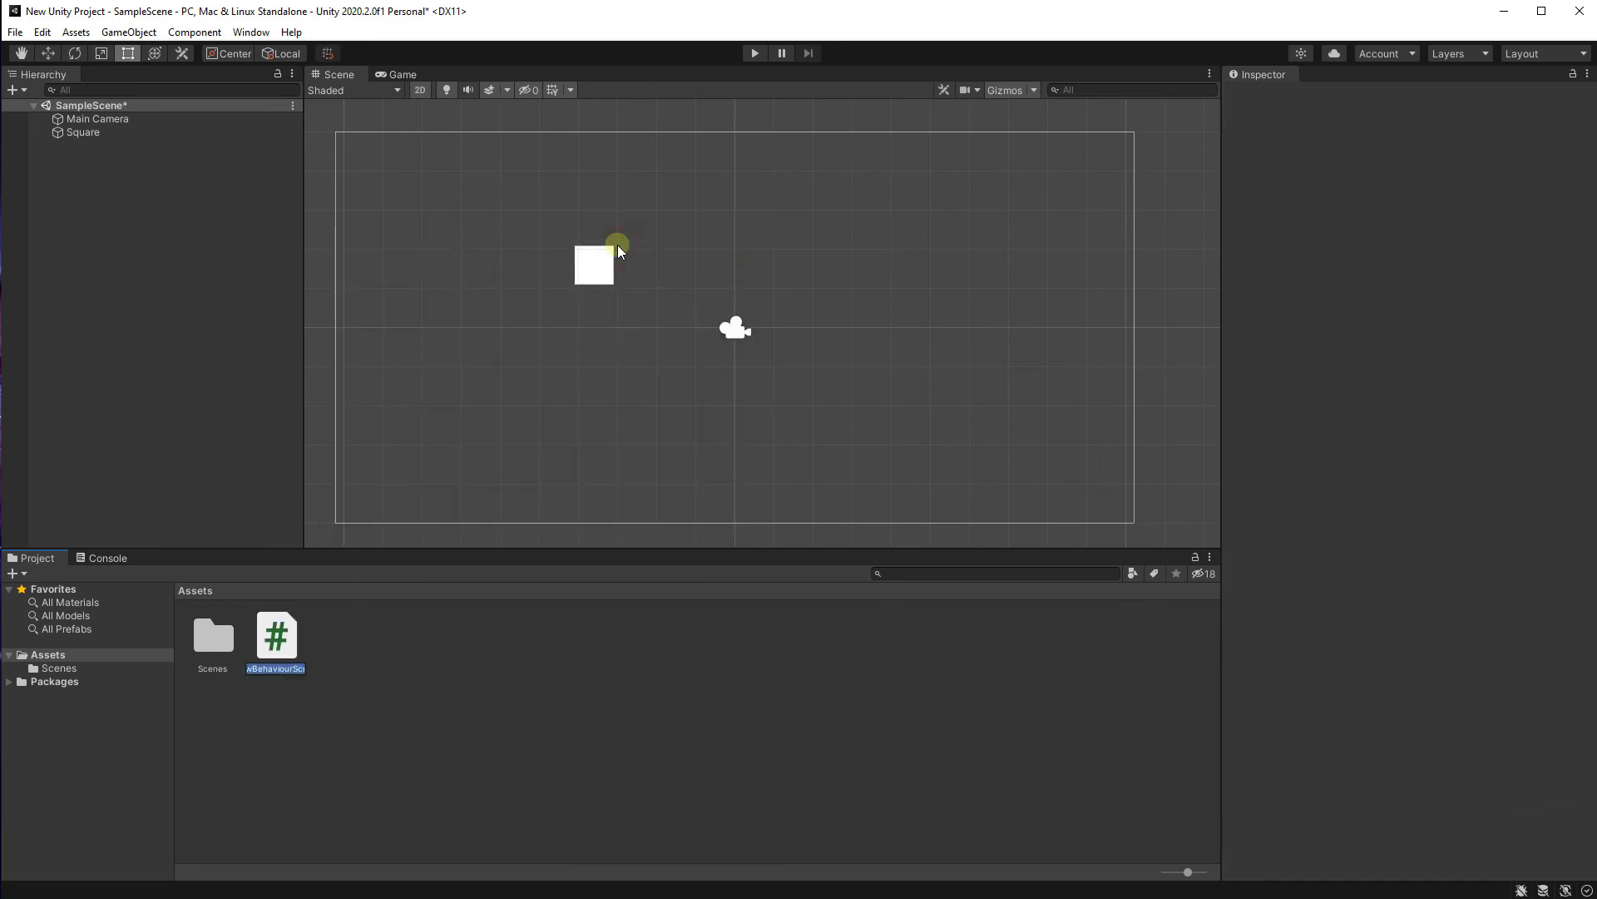
click(361, 646)
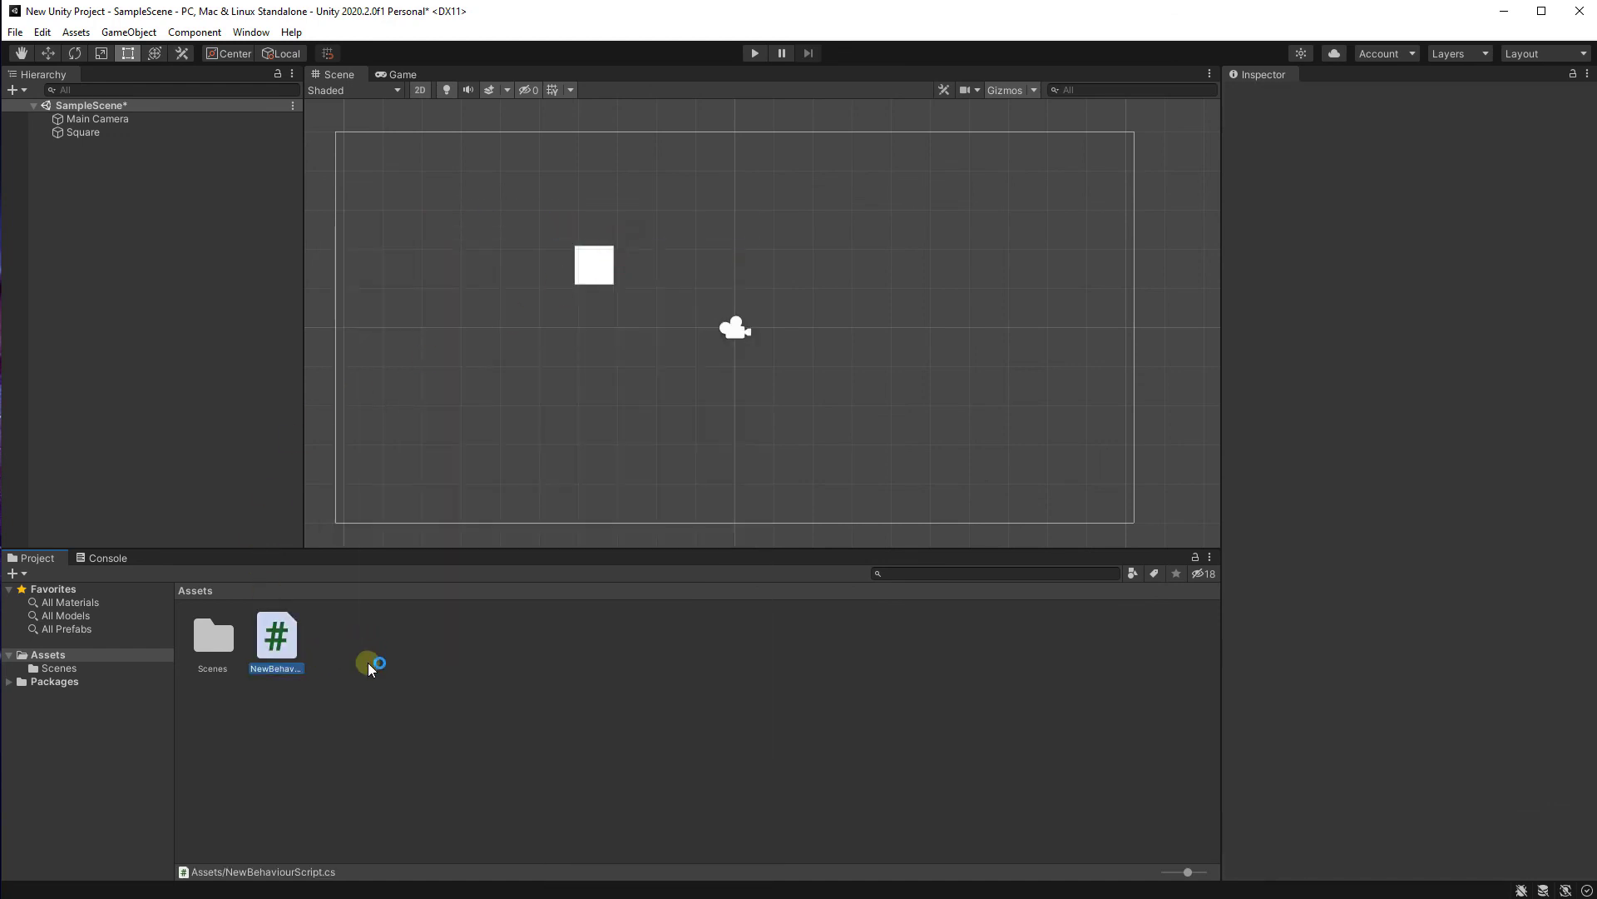
click(377, 679)
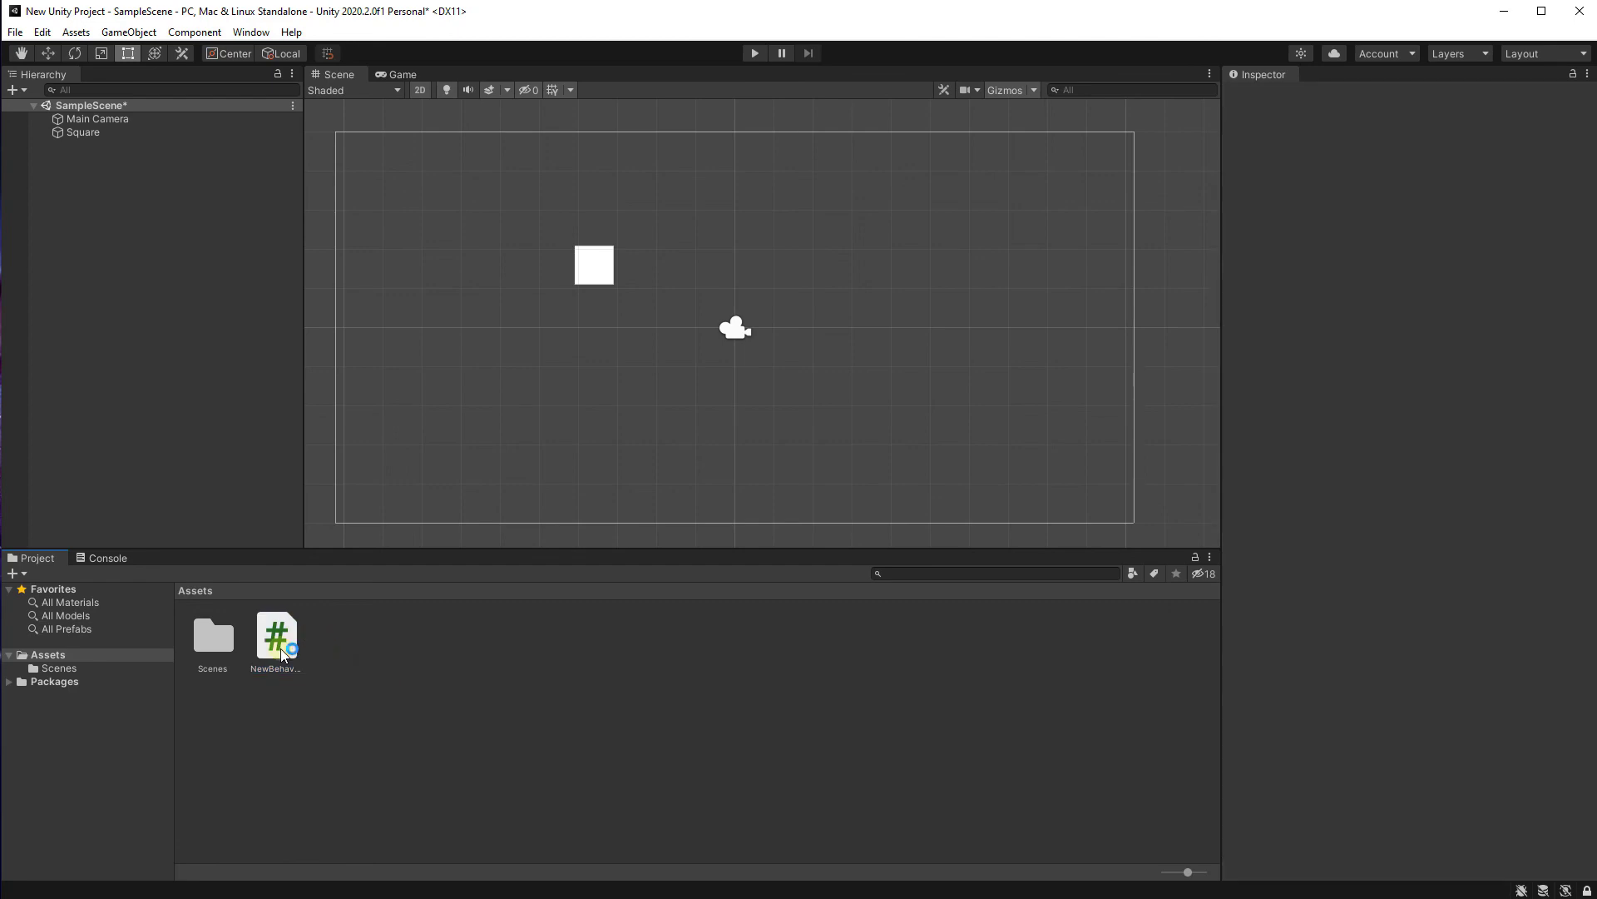
- Open NewBehaviourScript.cs in Visual Studio and place the caret in its Start and Update methods
double_click(278, 645)
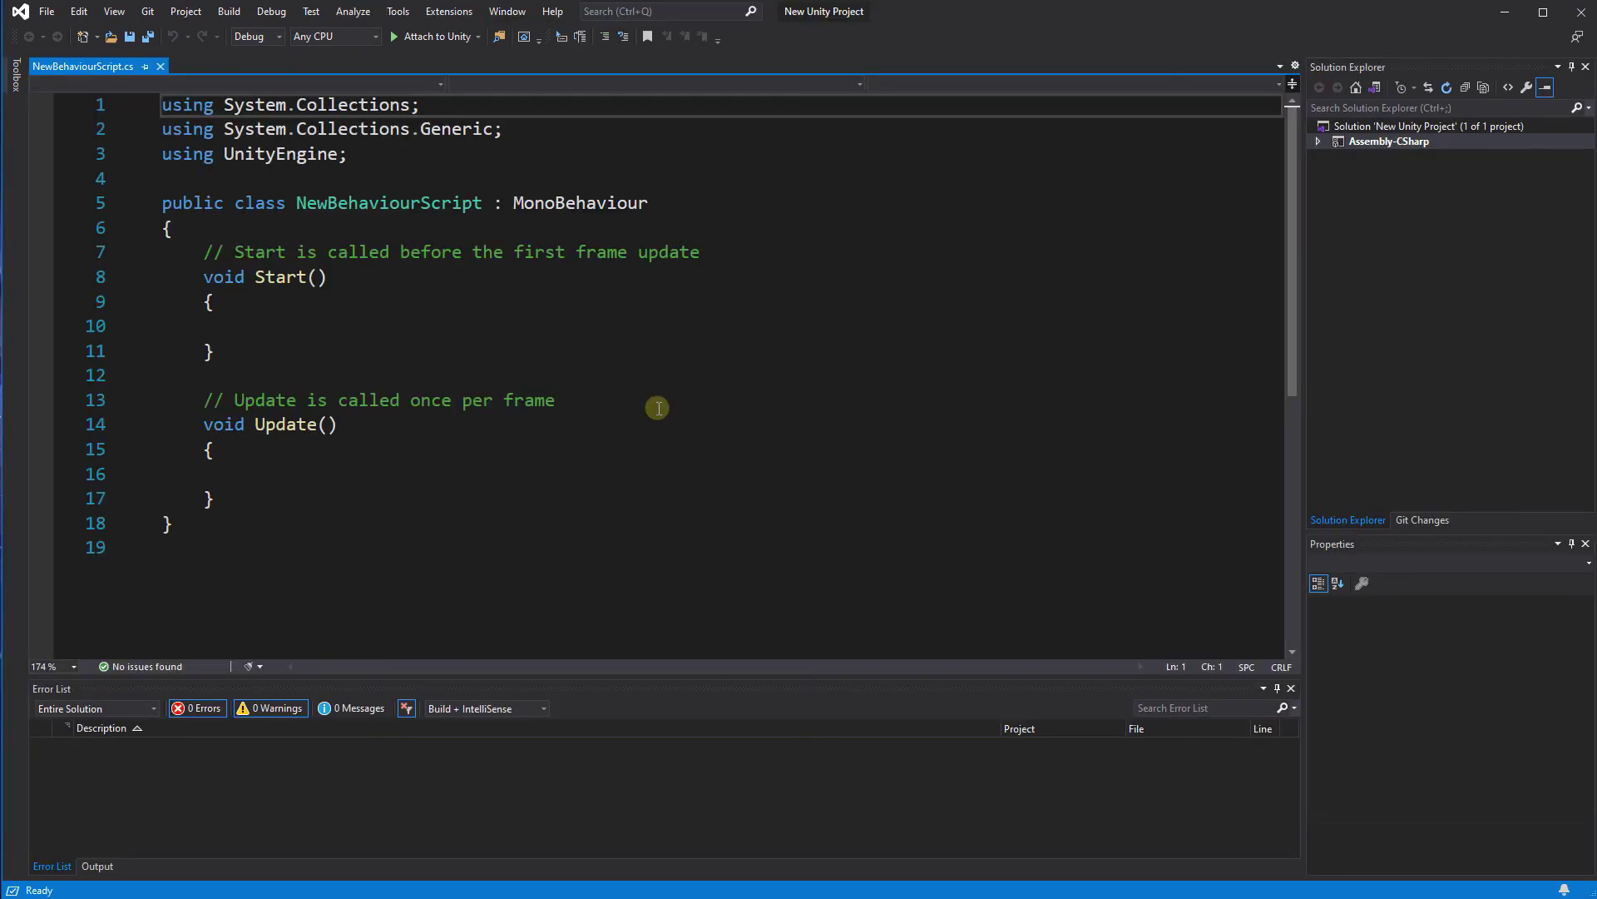
click(437, 529)
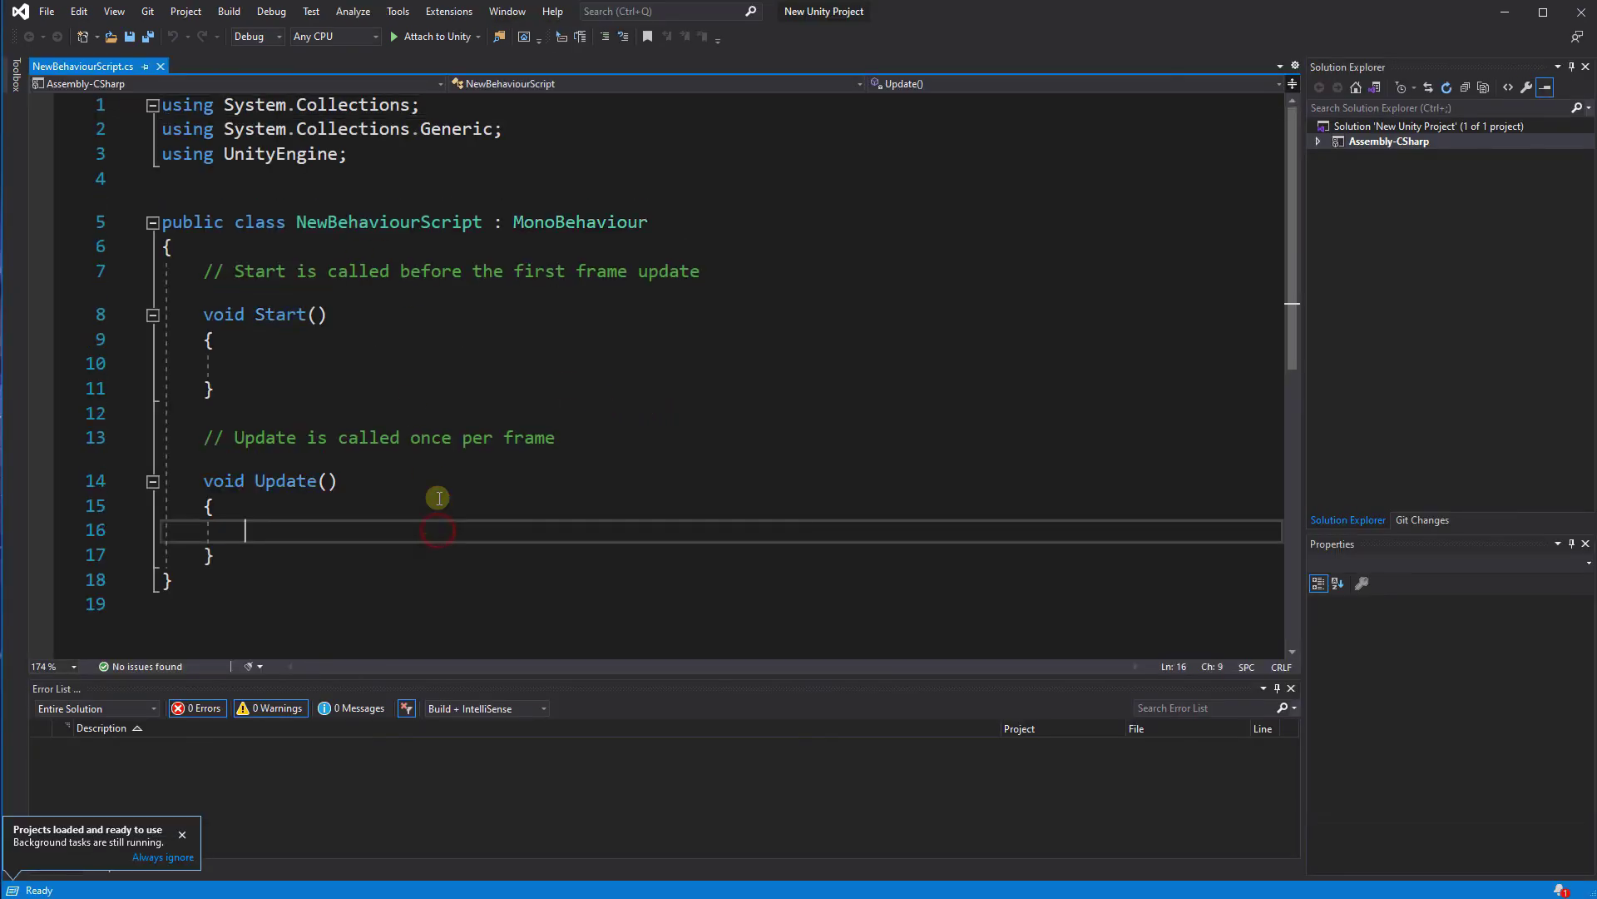
click(433, 409)
click(414, 321)
click(398, 368)
click(364, 537)
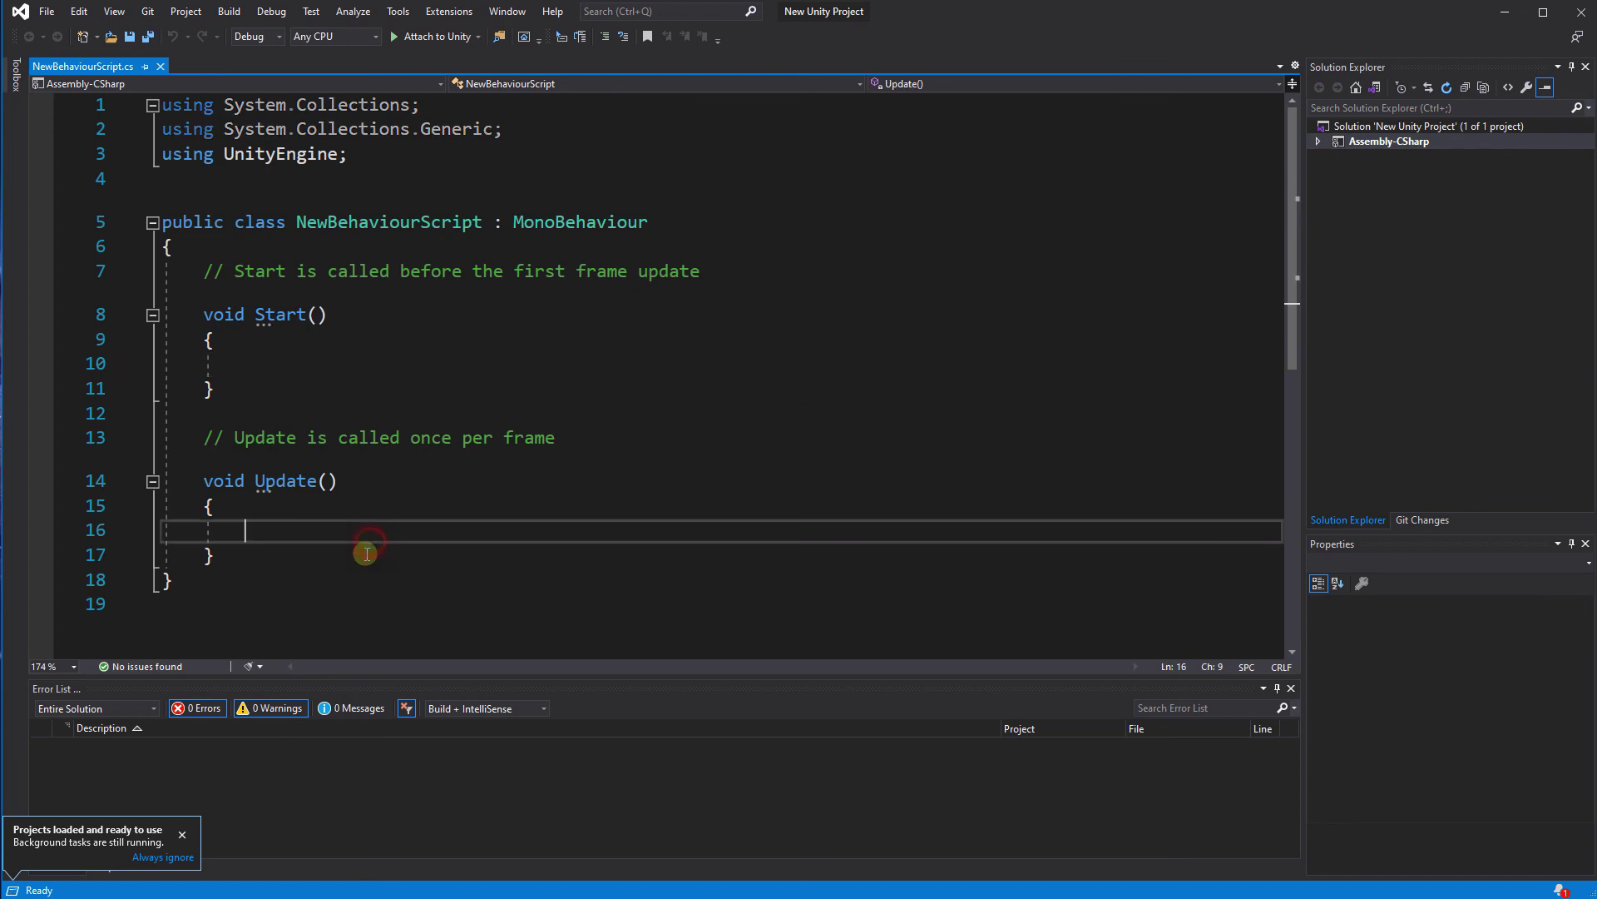
click(366, 555)
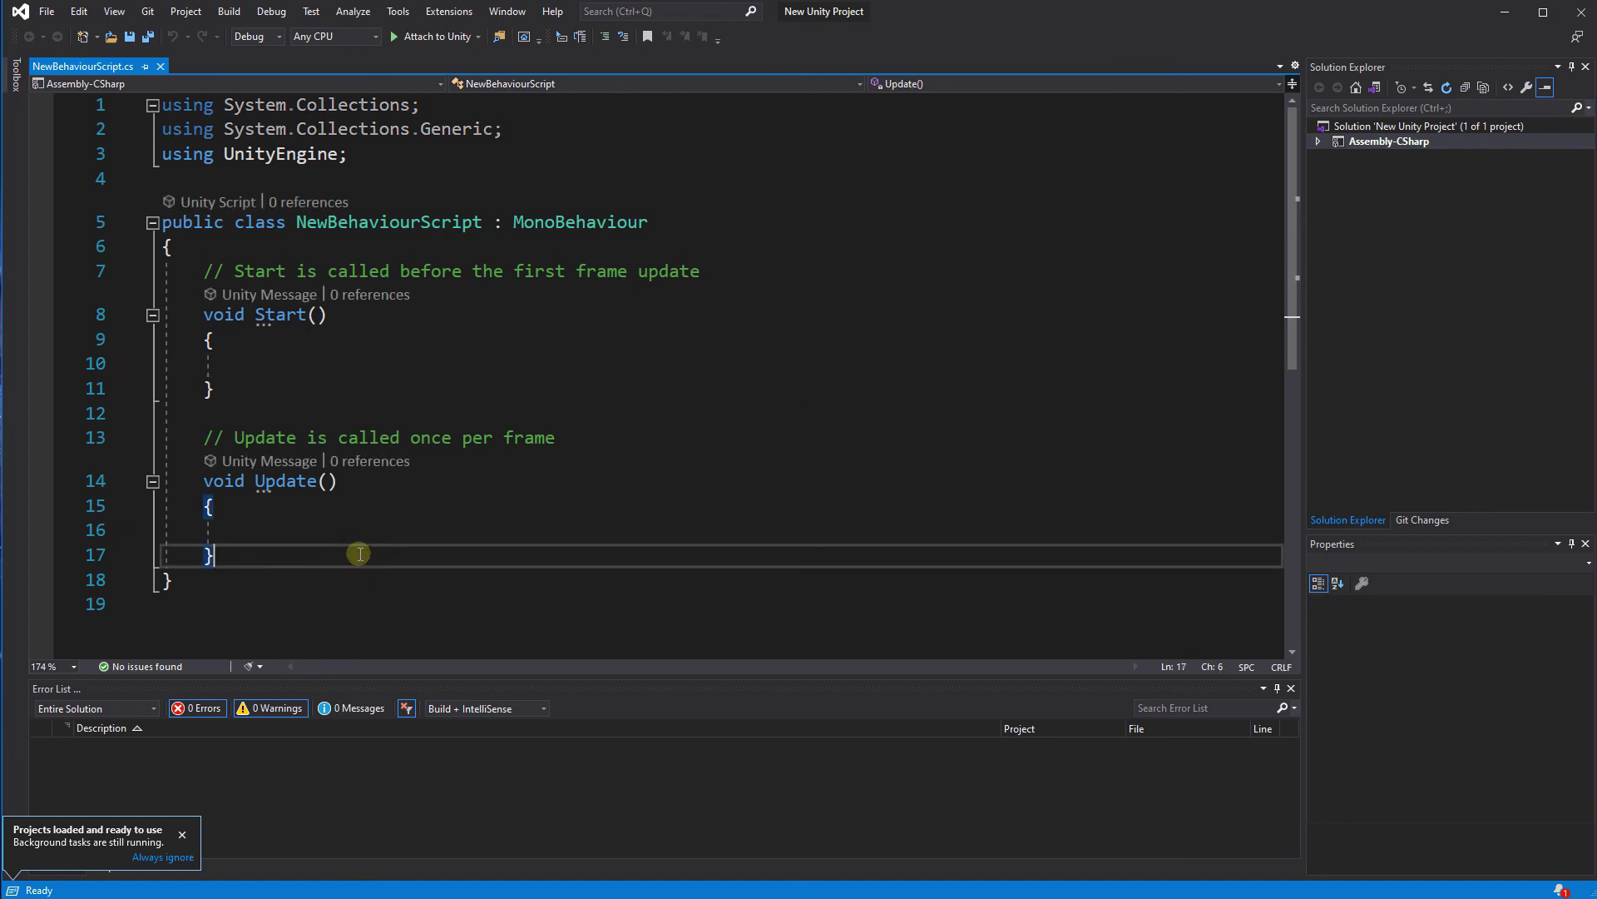
click(341, 506)
click(339, 524)
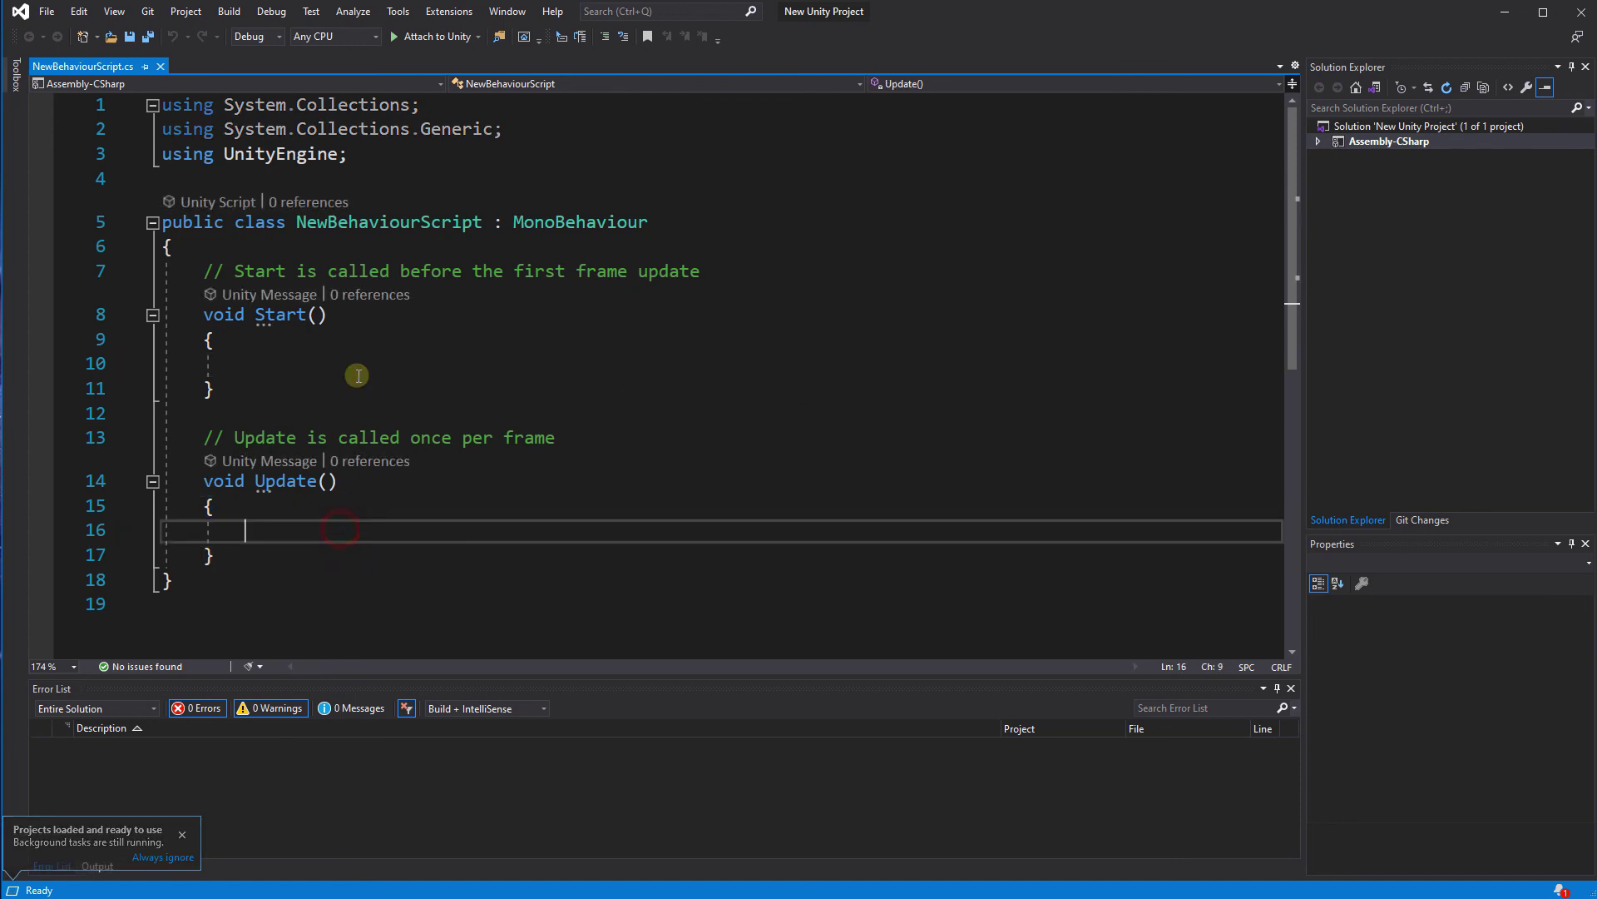
click(358, 375)
click(414, 246)
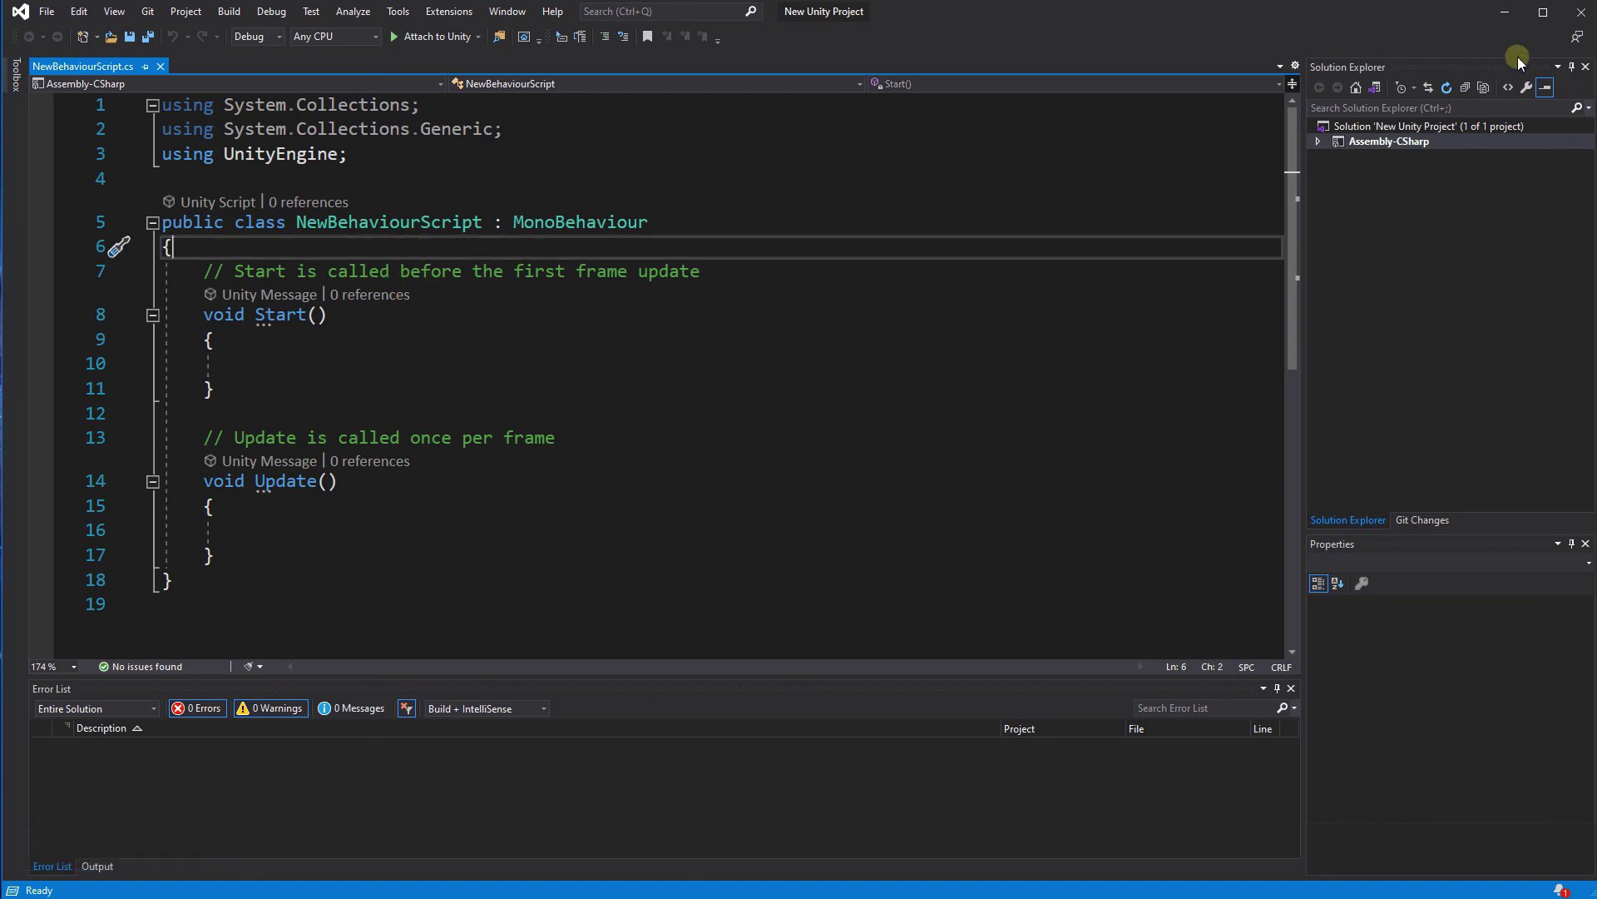
- Close Visual Studio to return to Unity while NewBehaviourScript compiles
click(1582, 14)
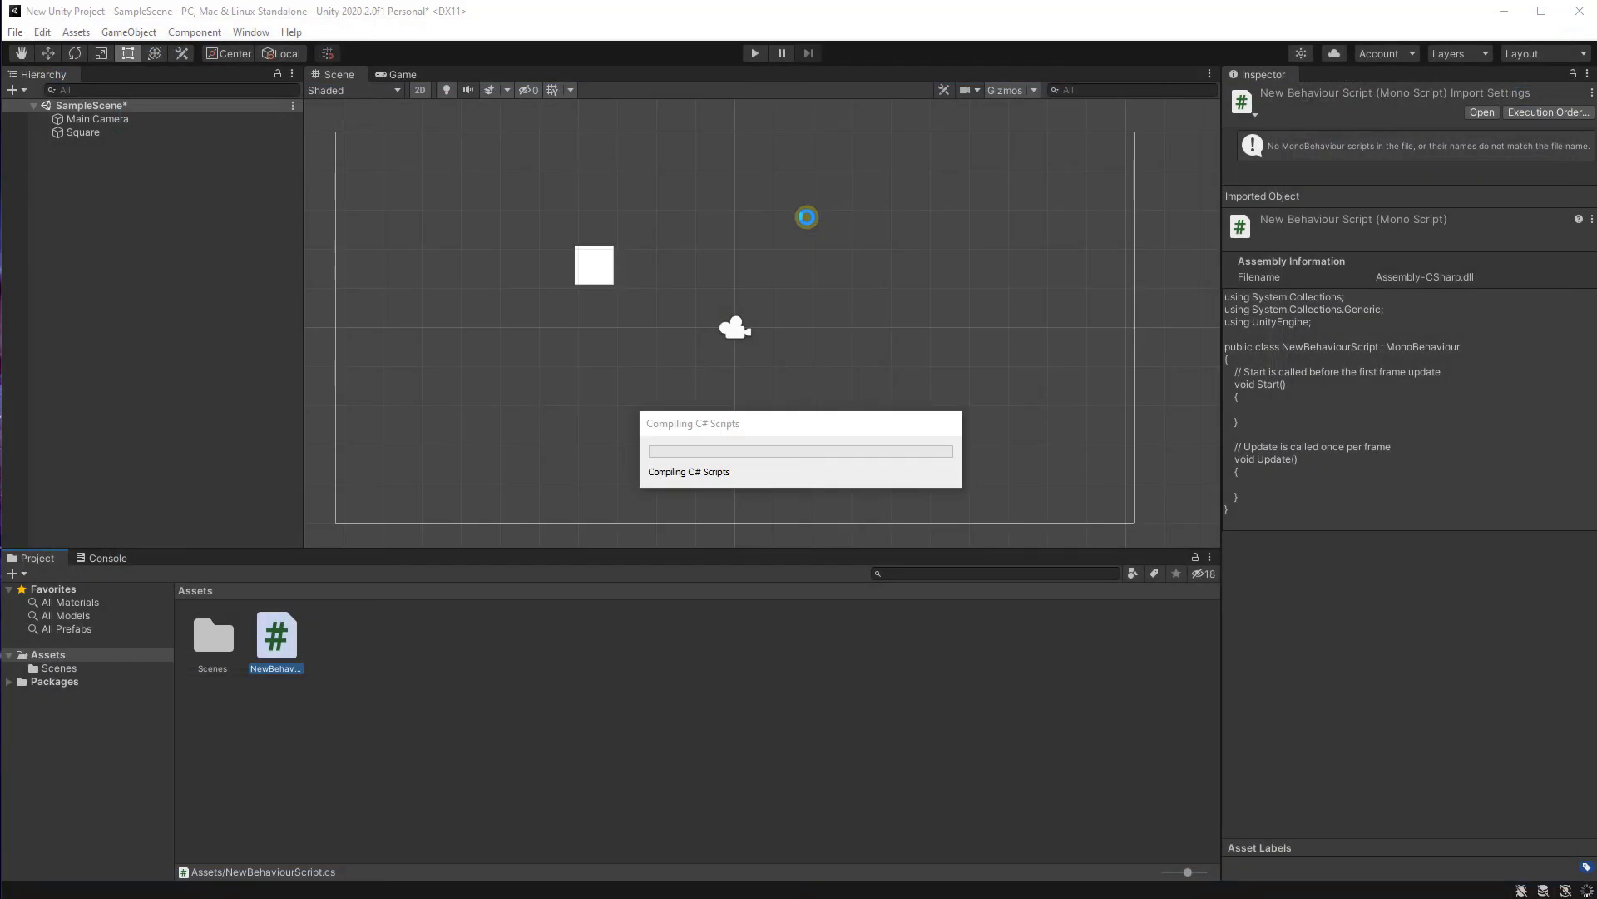